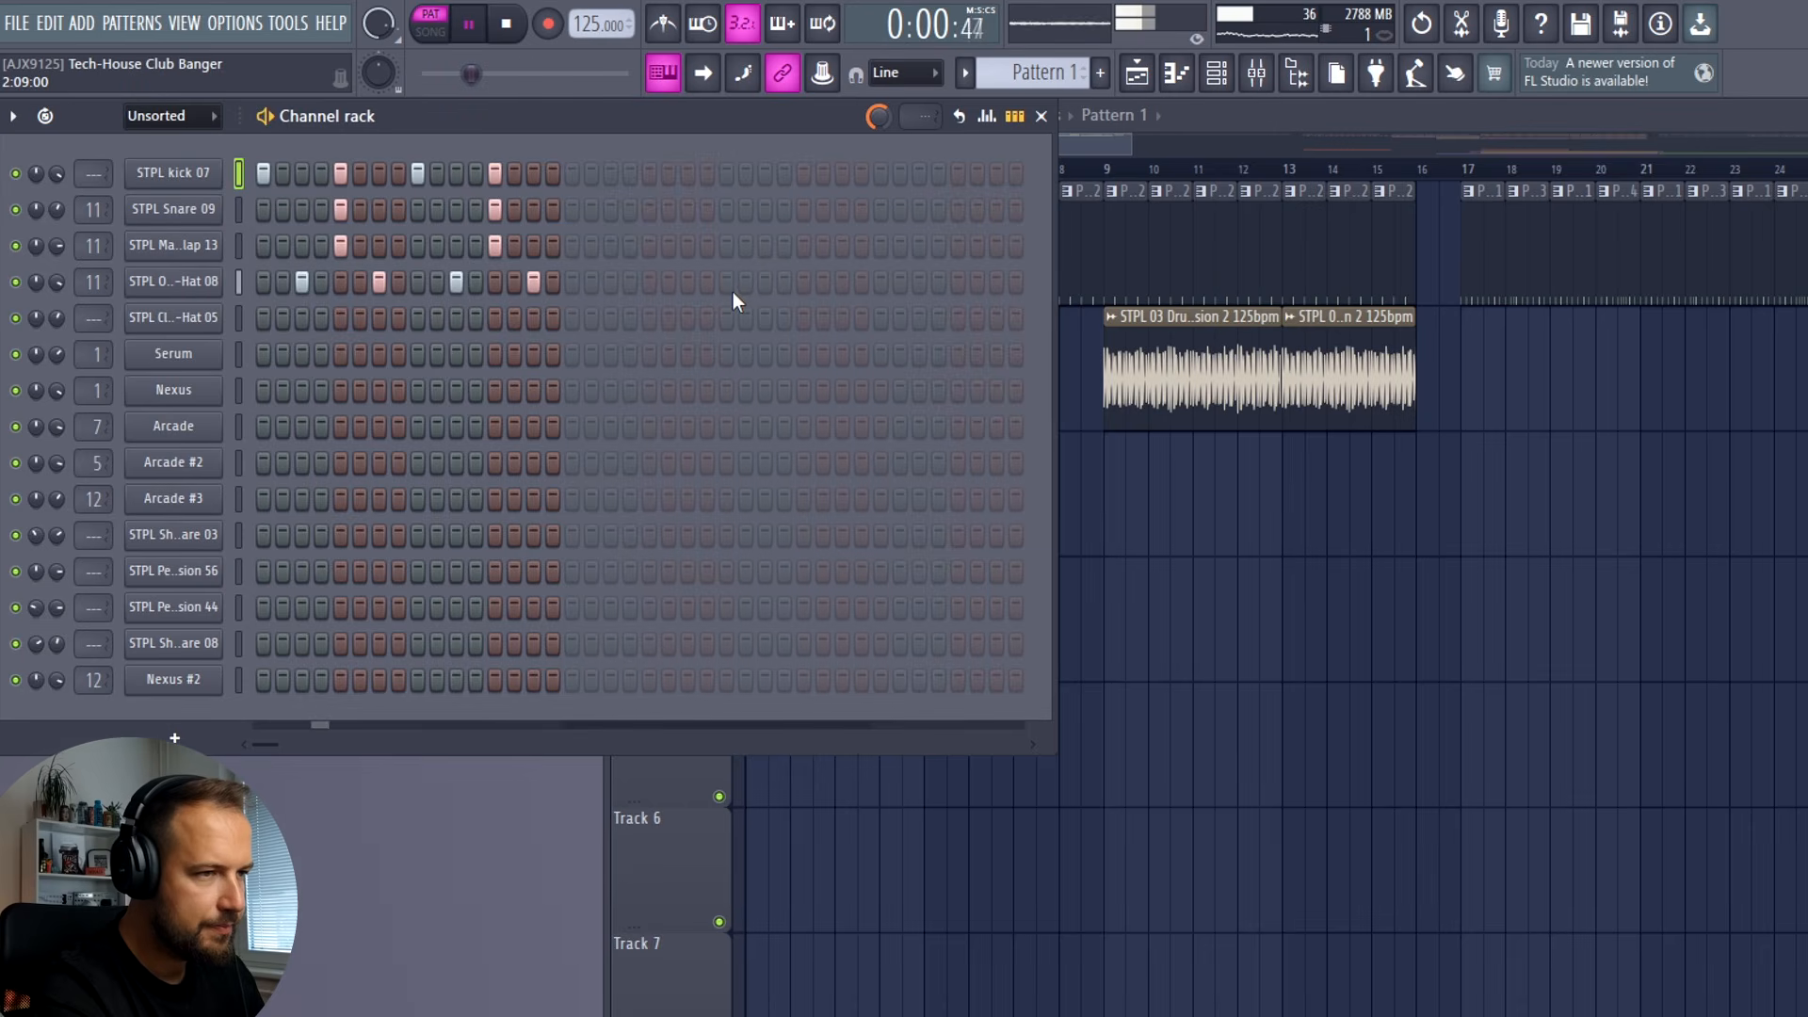
Step: Inspect the STPL Closed Hi-Hat 05 sample, add a hit for it on step 2 of Pattern 1, and play the pattern
key(space)
click(173, 318)
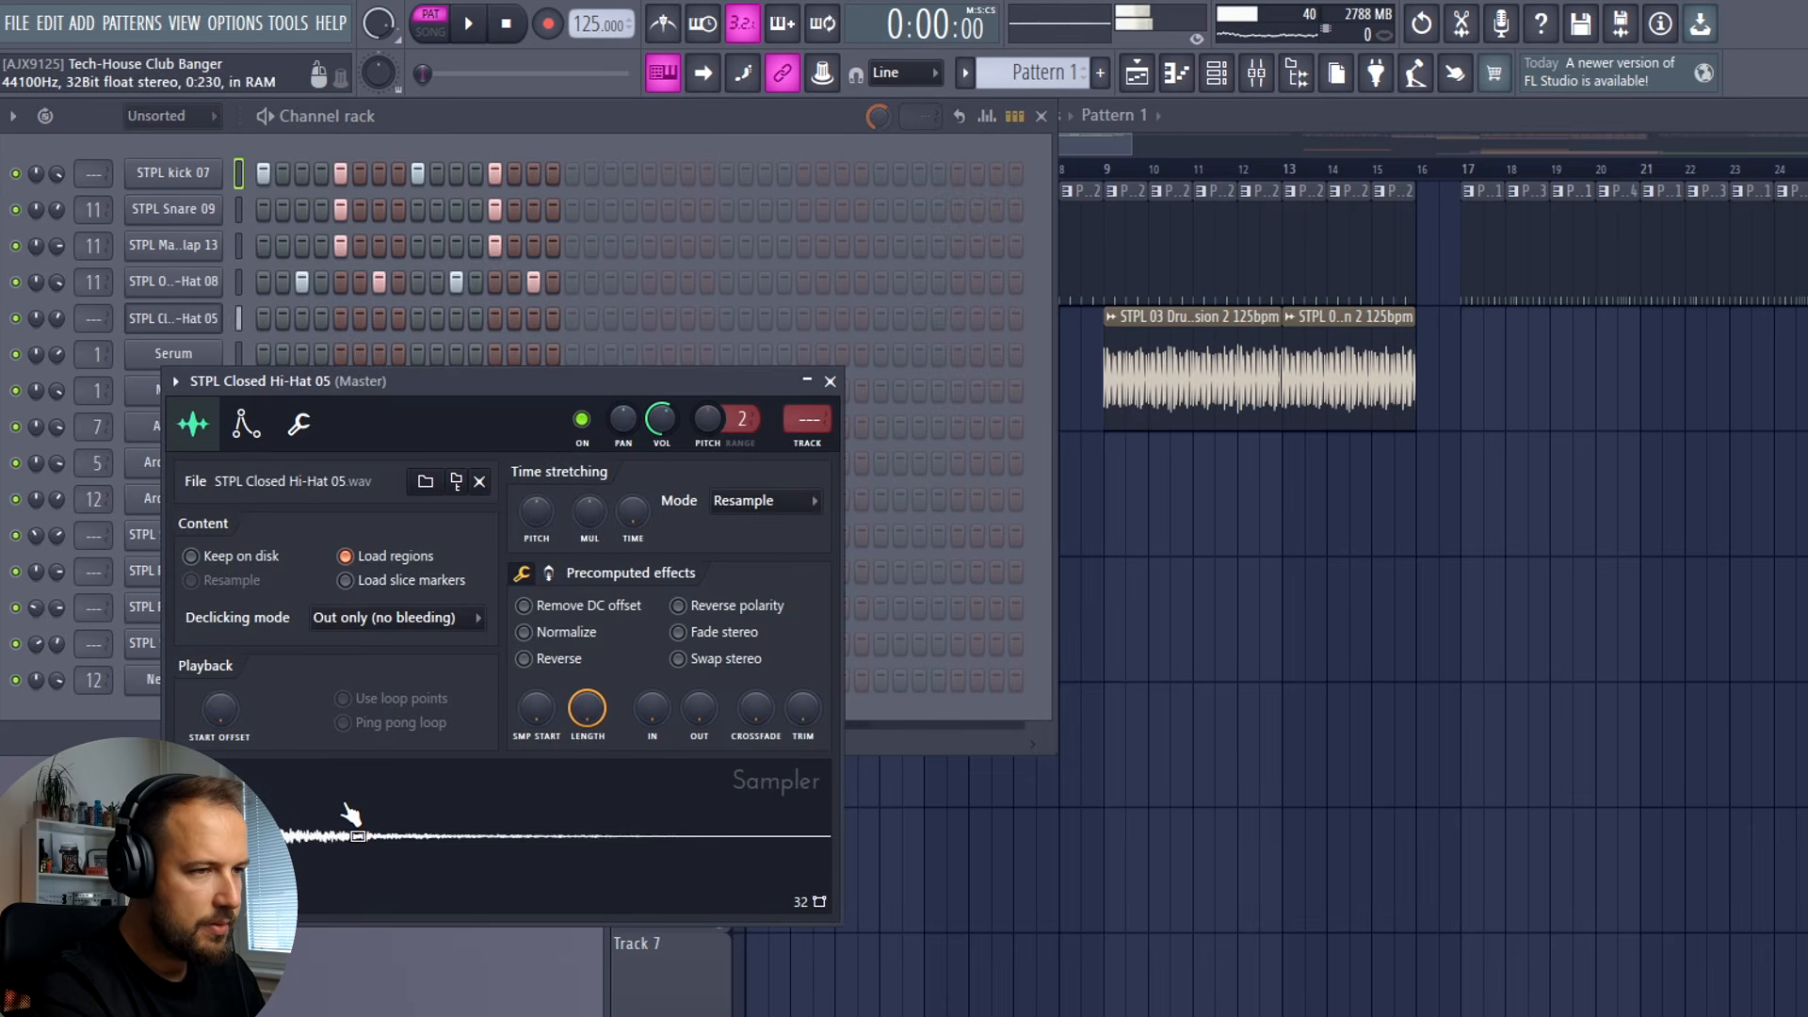
click(827, 380)
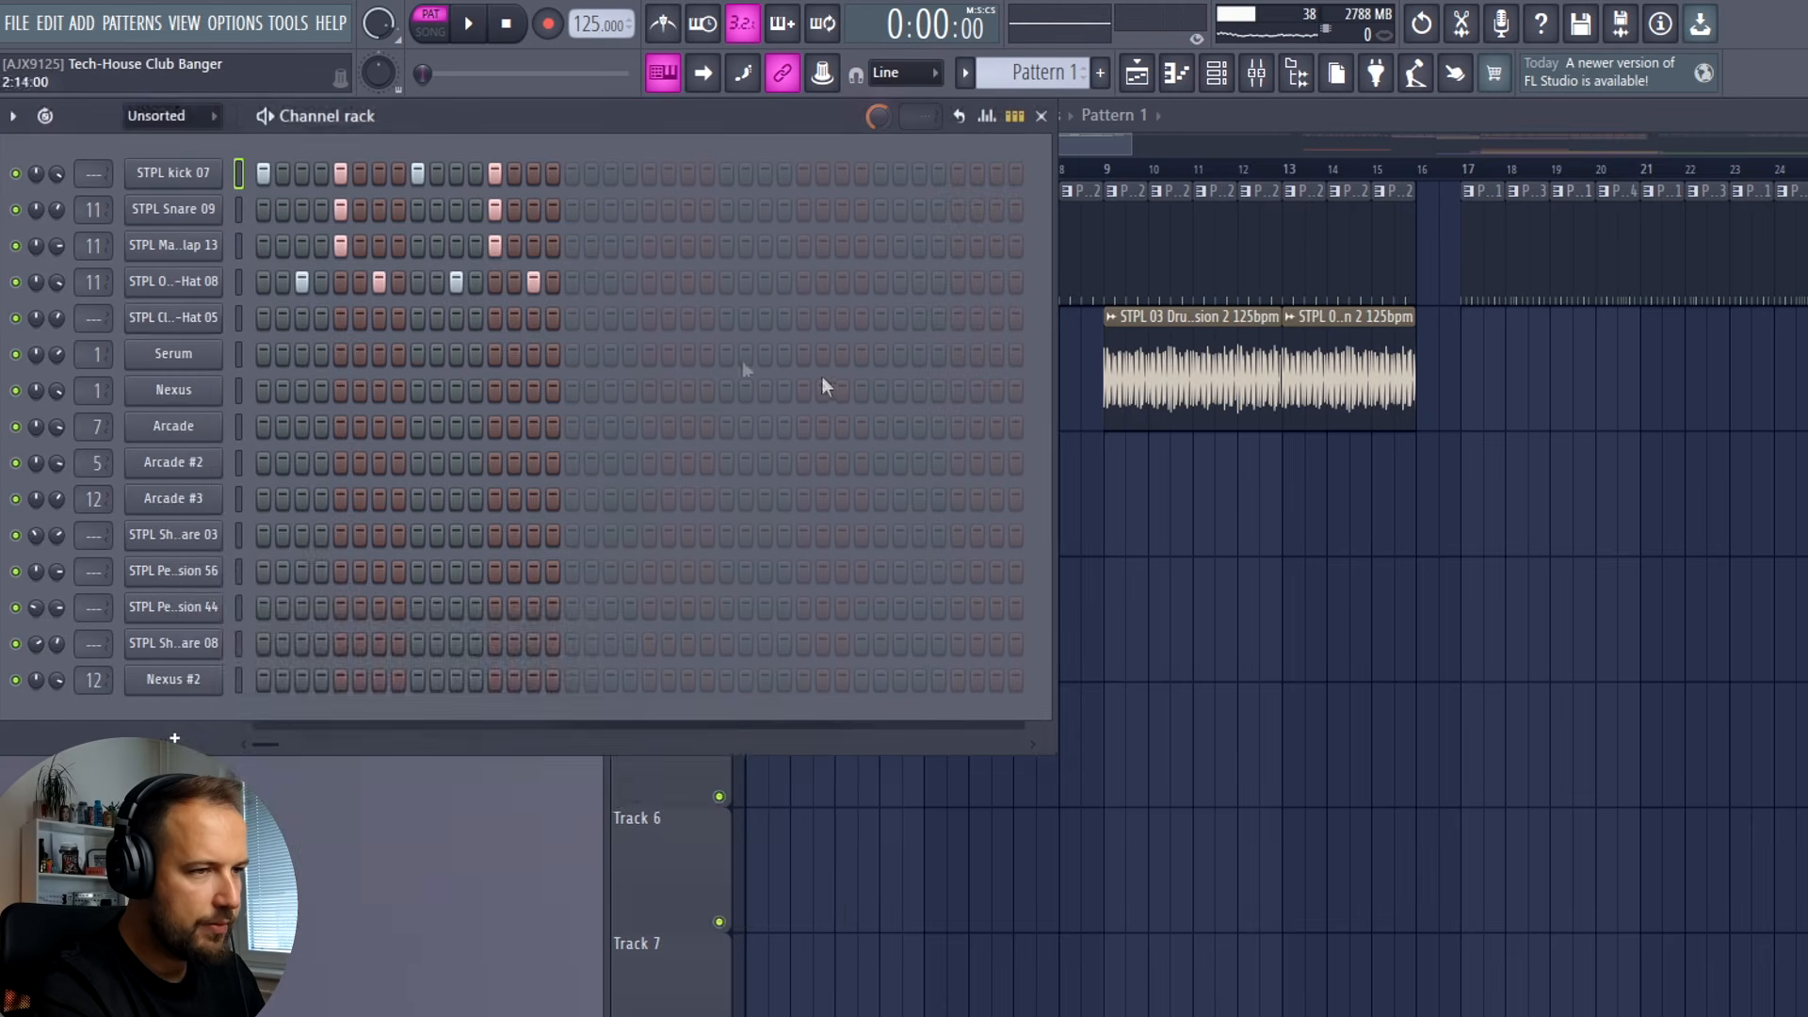
click(283, 318)
key(space)
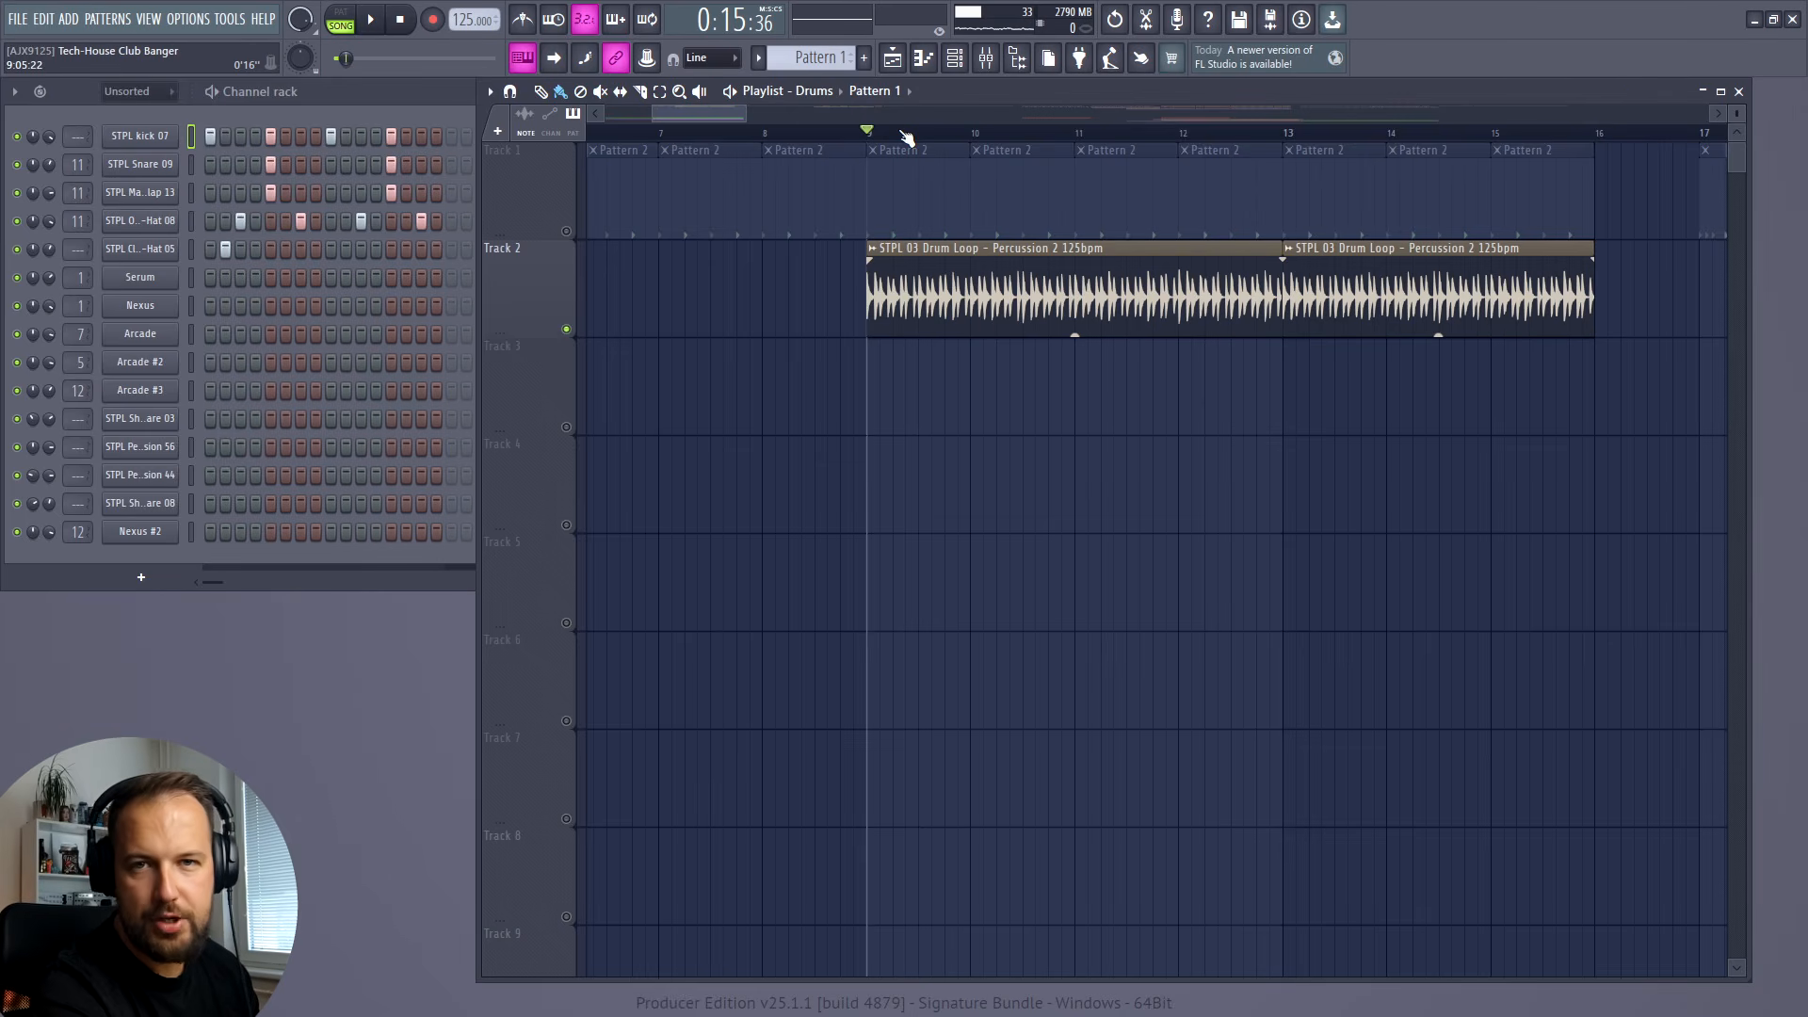
Step: Play the STPL 03 Drum Loop - Percussion 2 clips soloed from bar 9, and together with Track 1's drum patterns from bar 25
key(space)
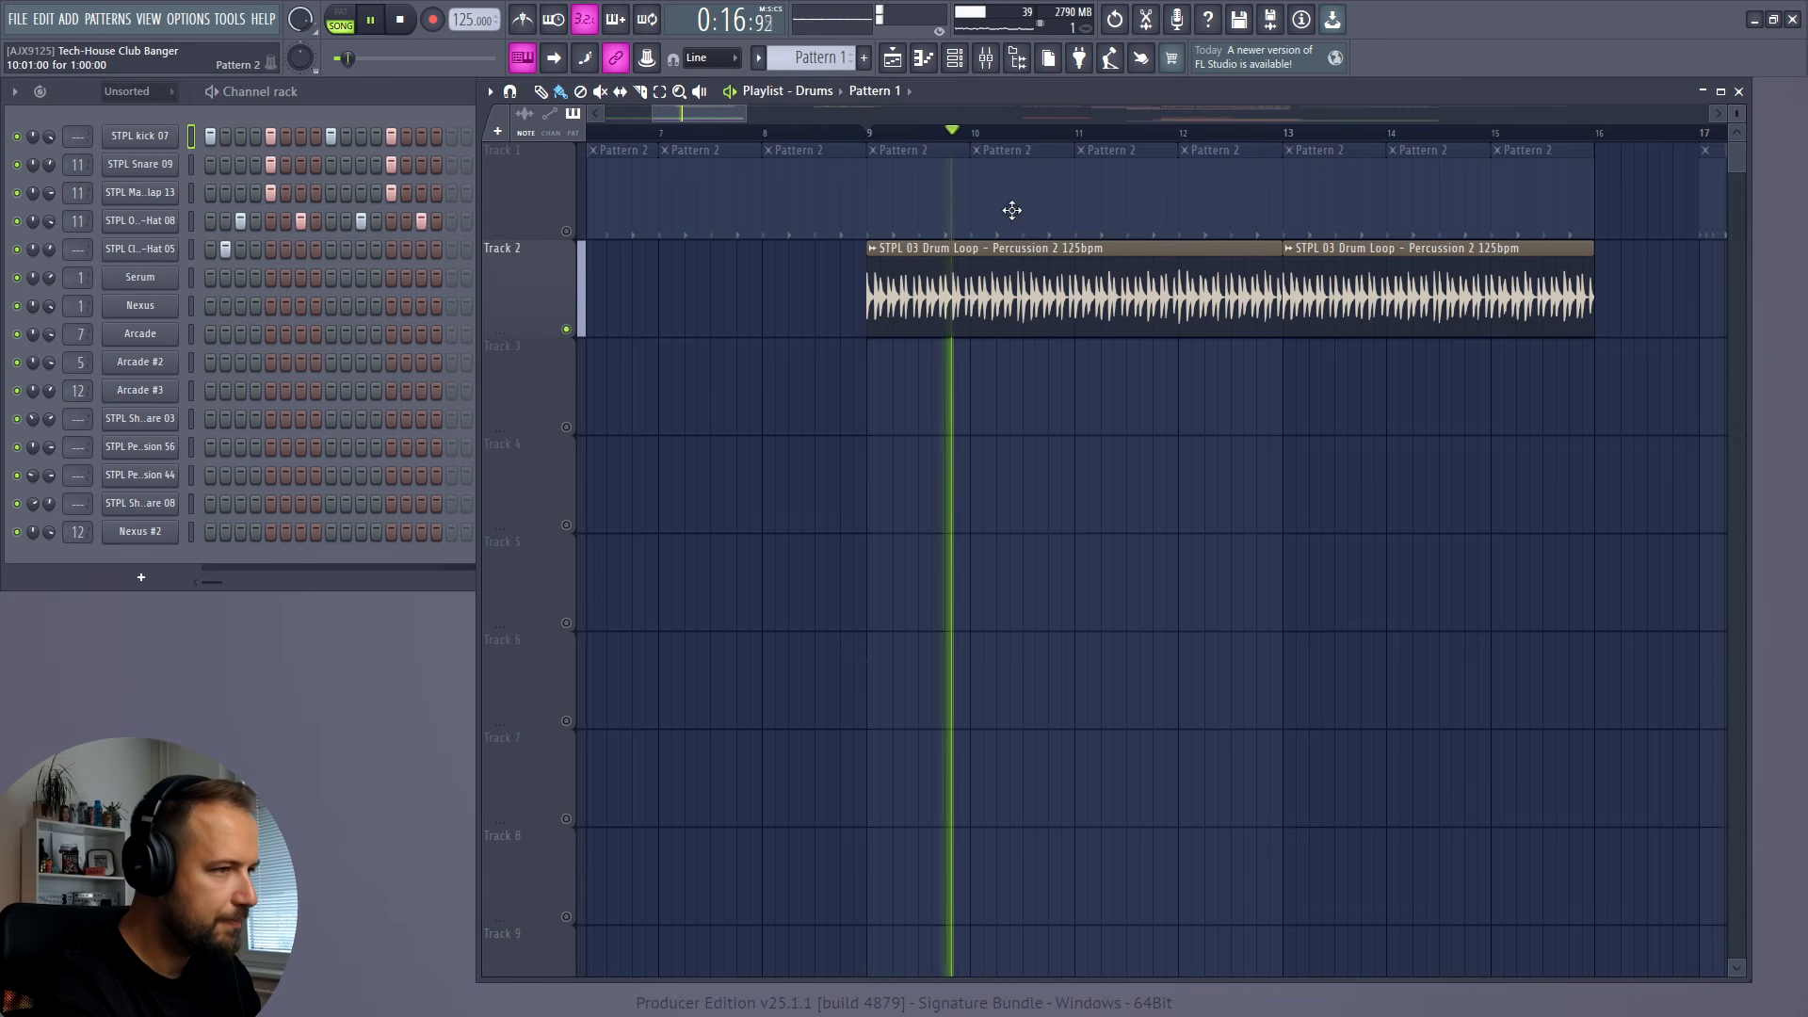
key(space)
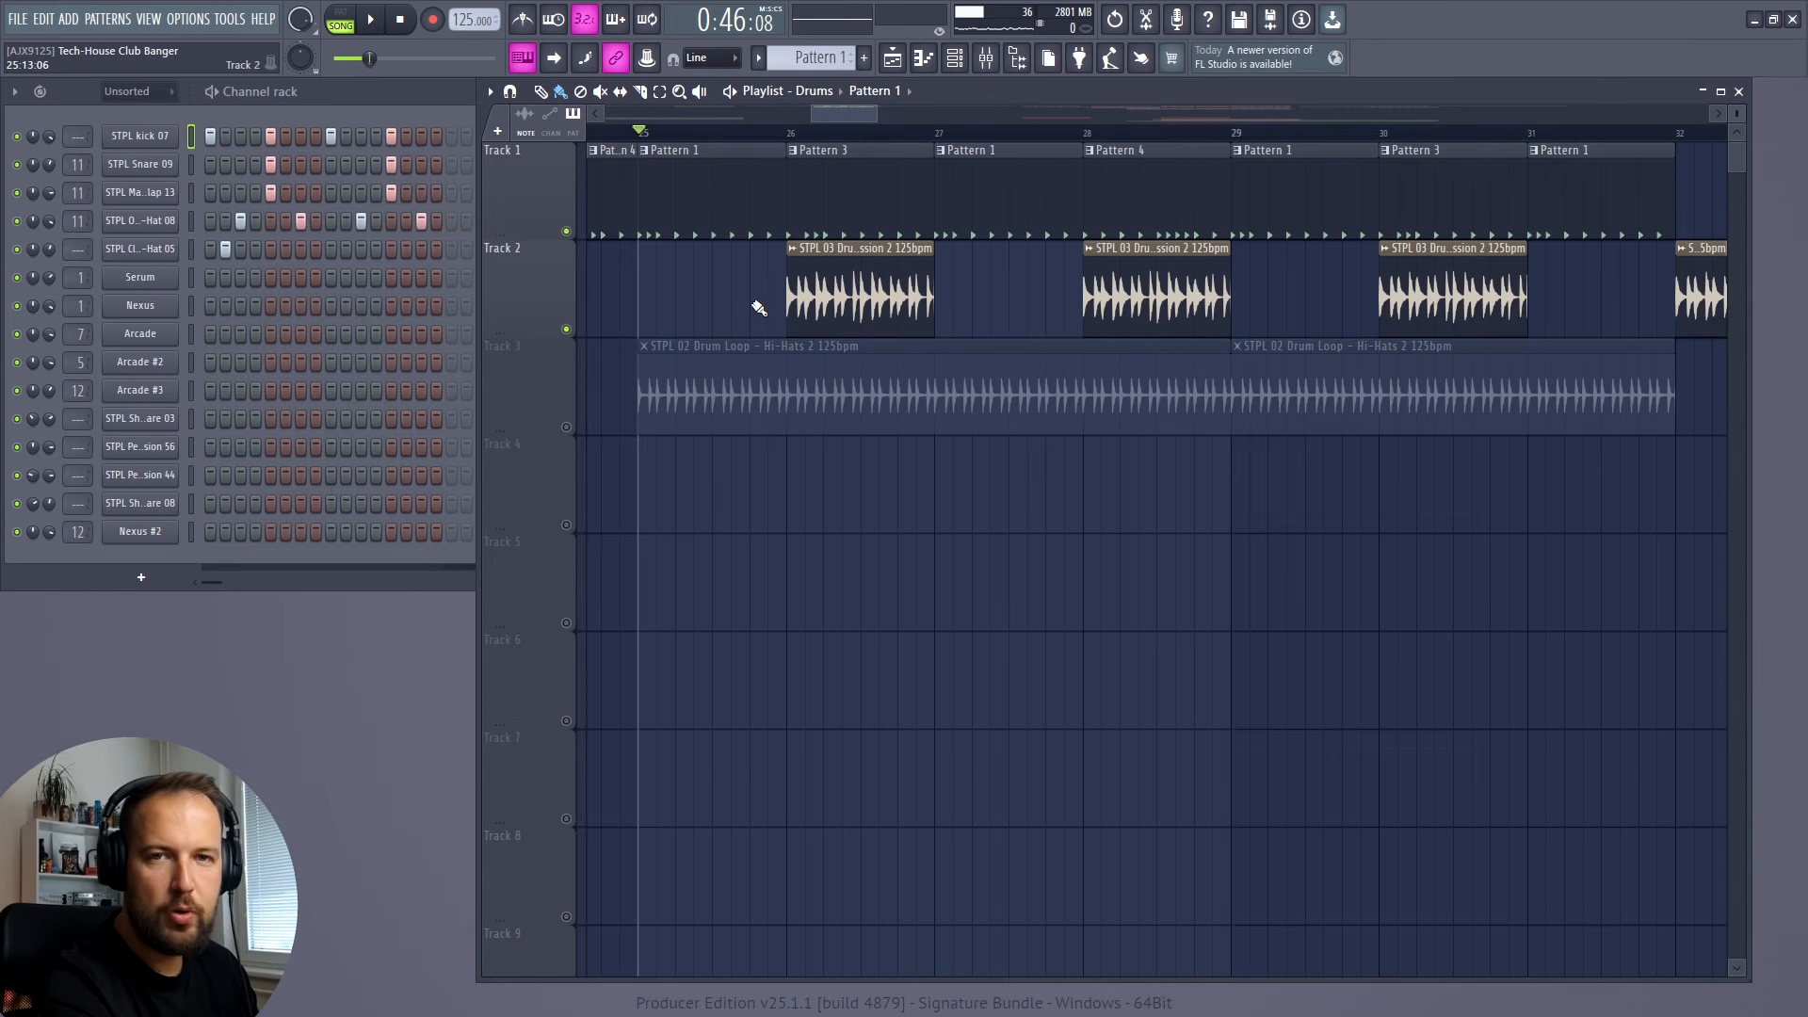
key(space)
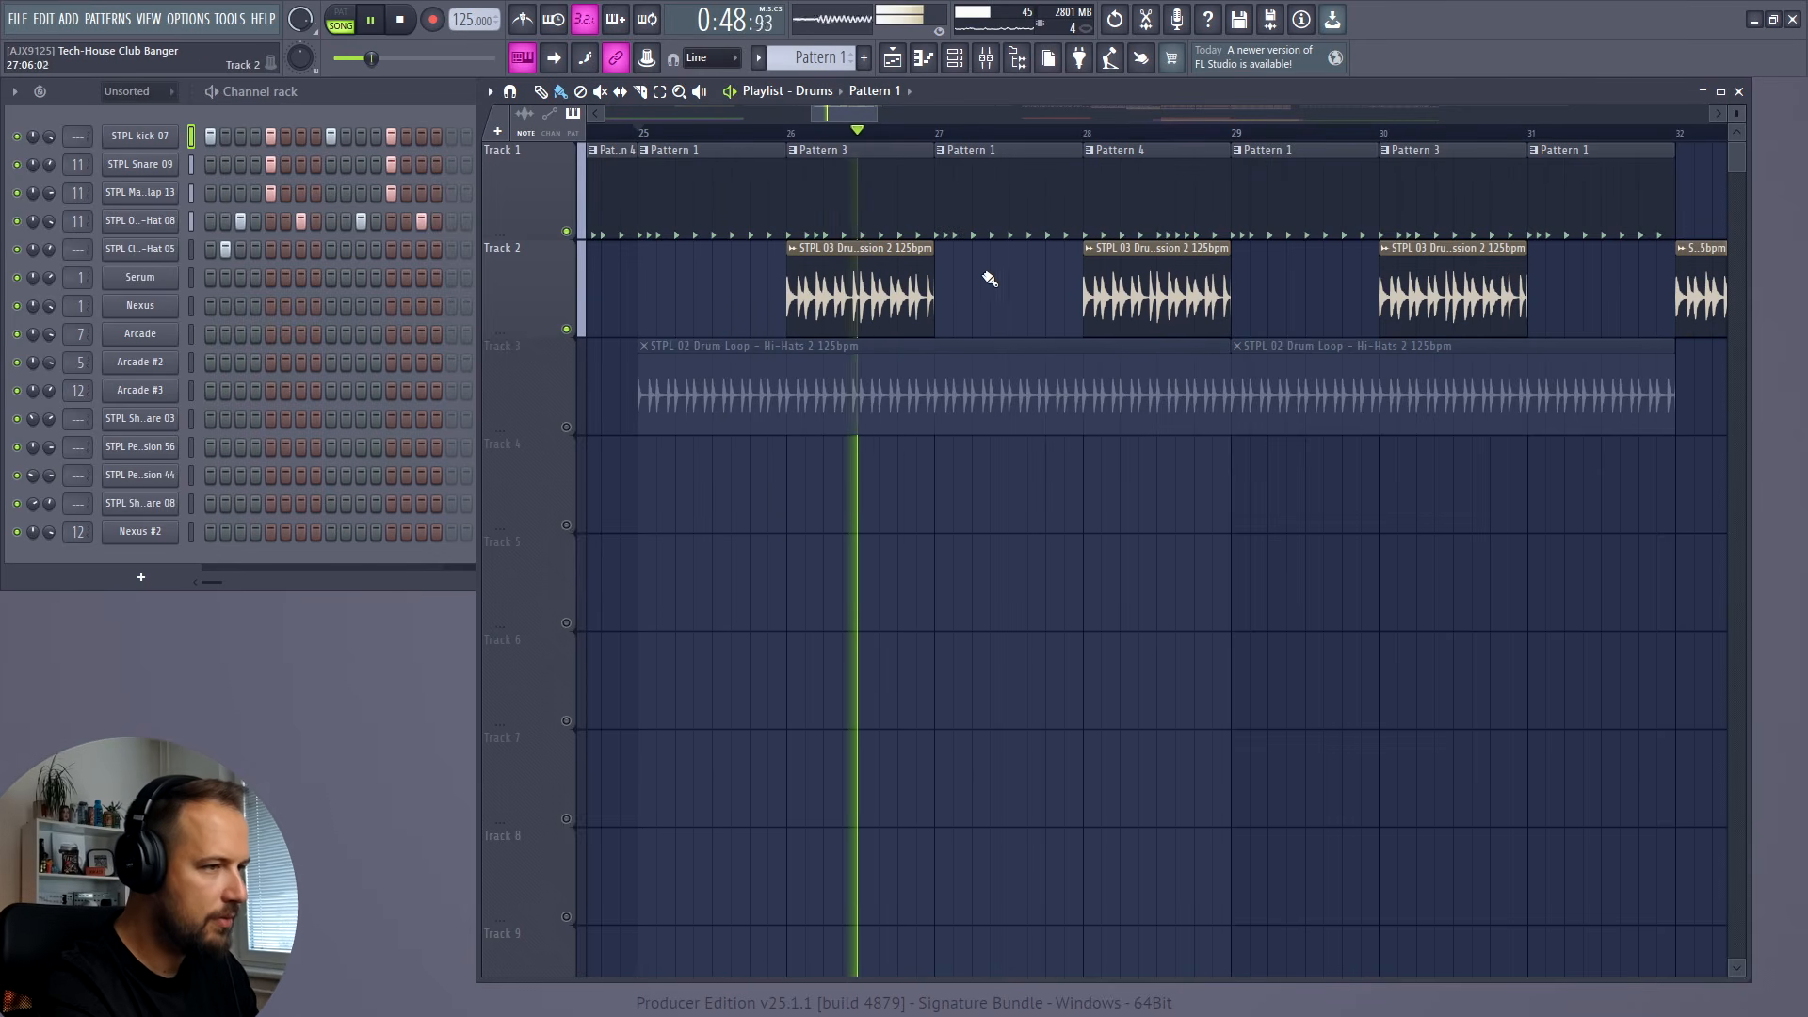
key(space)
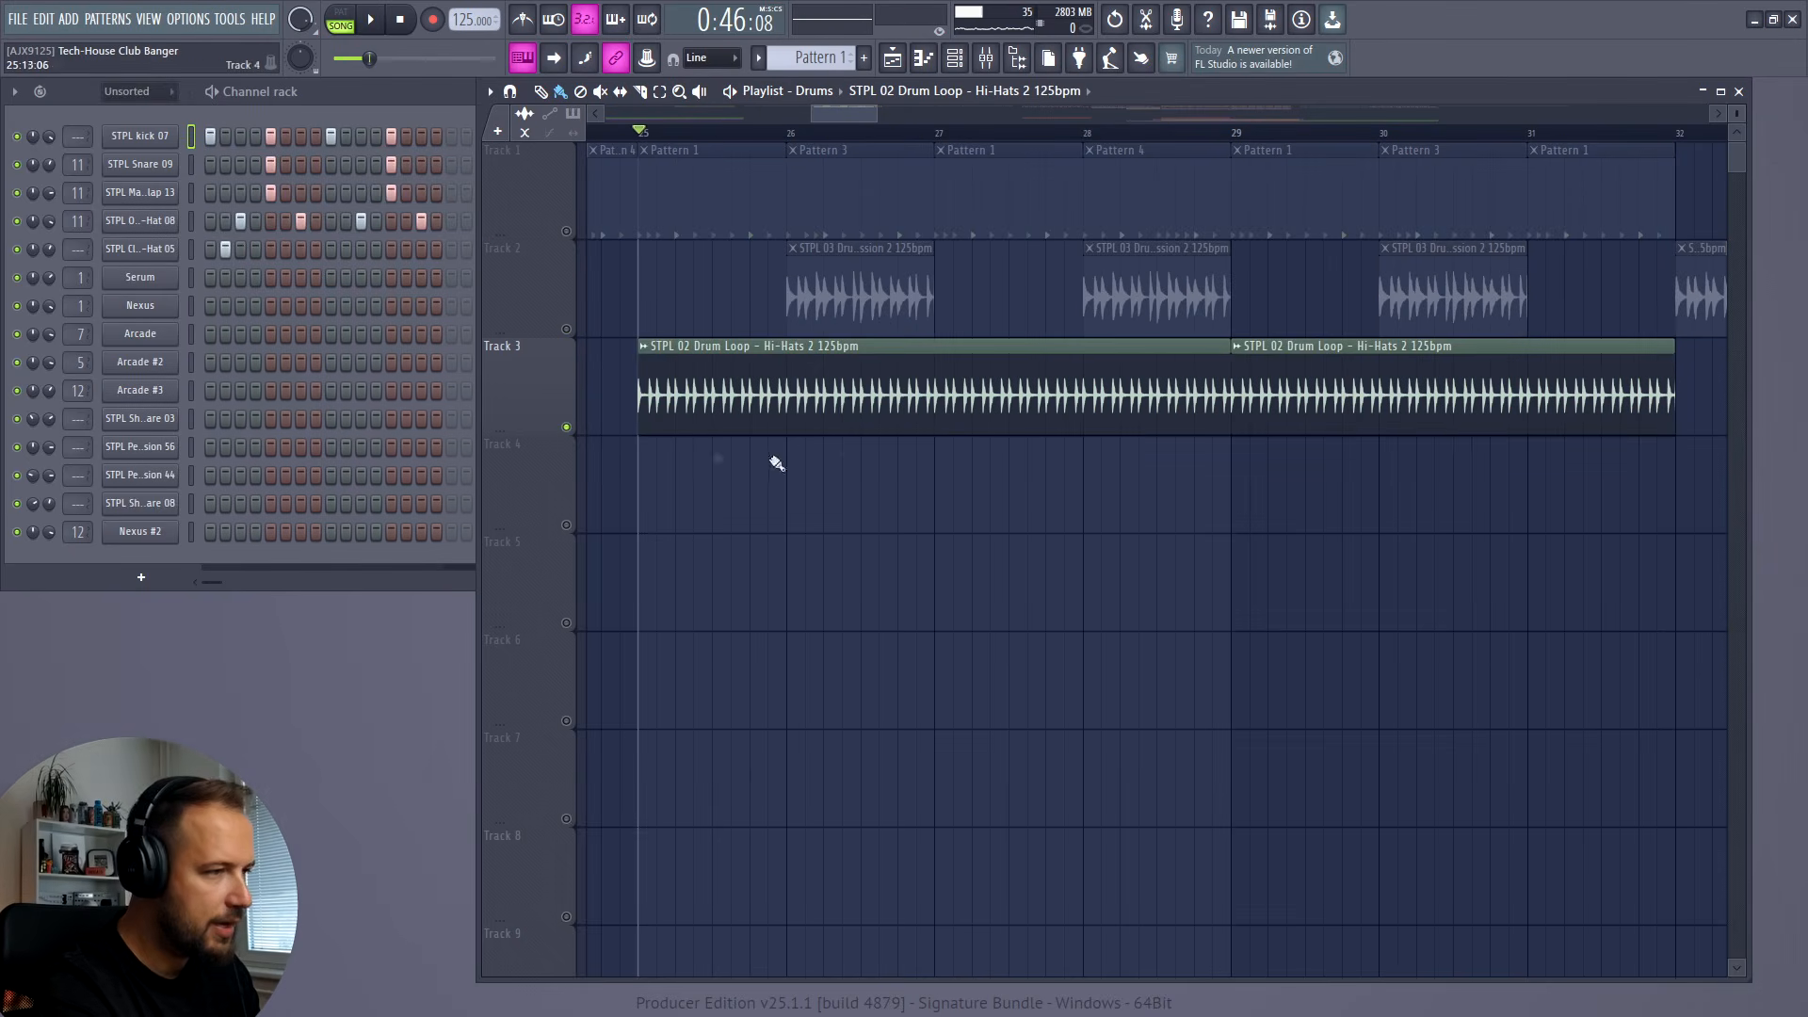
Step: Listen to the STPL 02 Drum Loop - Hi-Hats 2 clips on soloed Track 3 from bar 25
key(space)
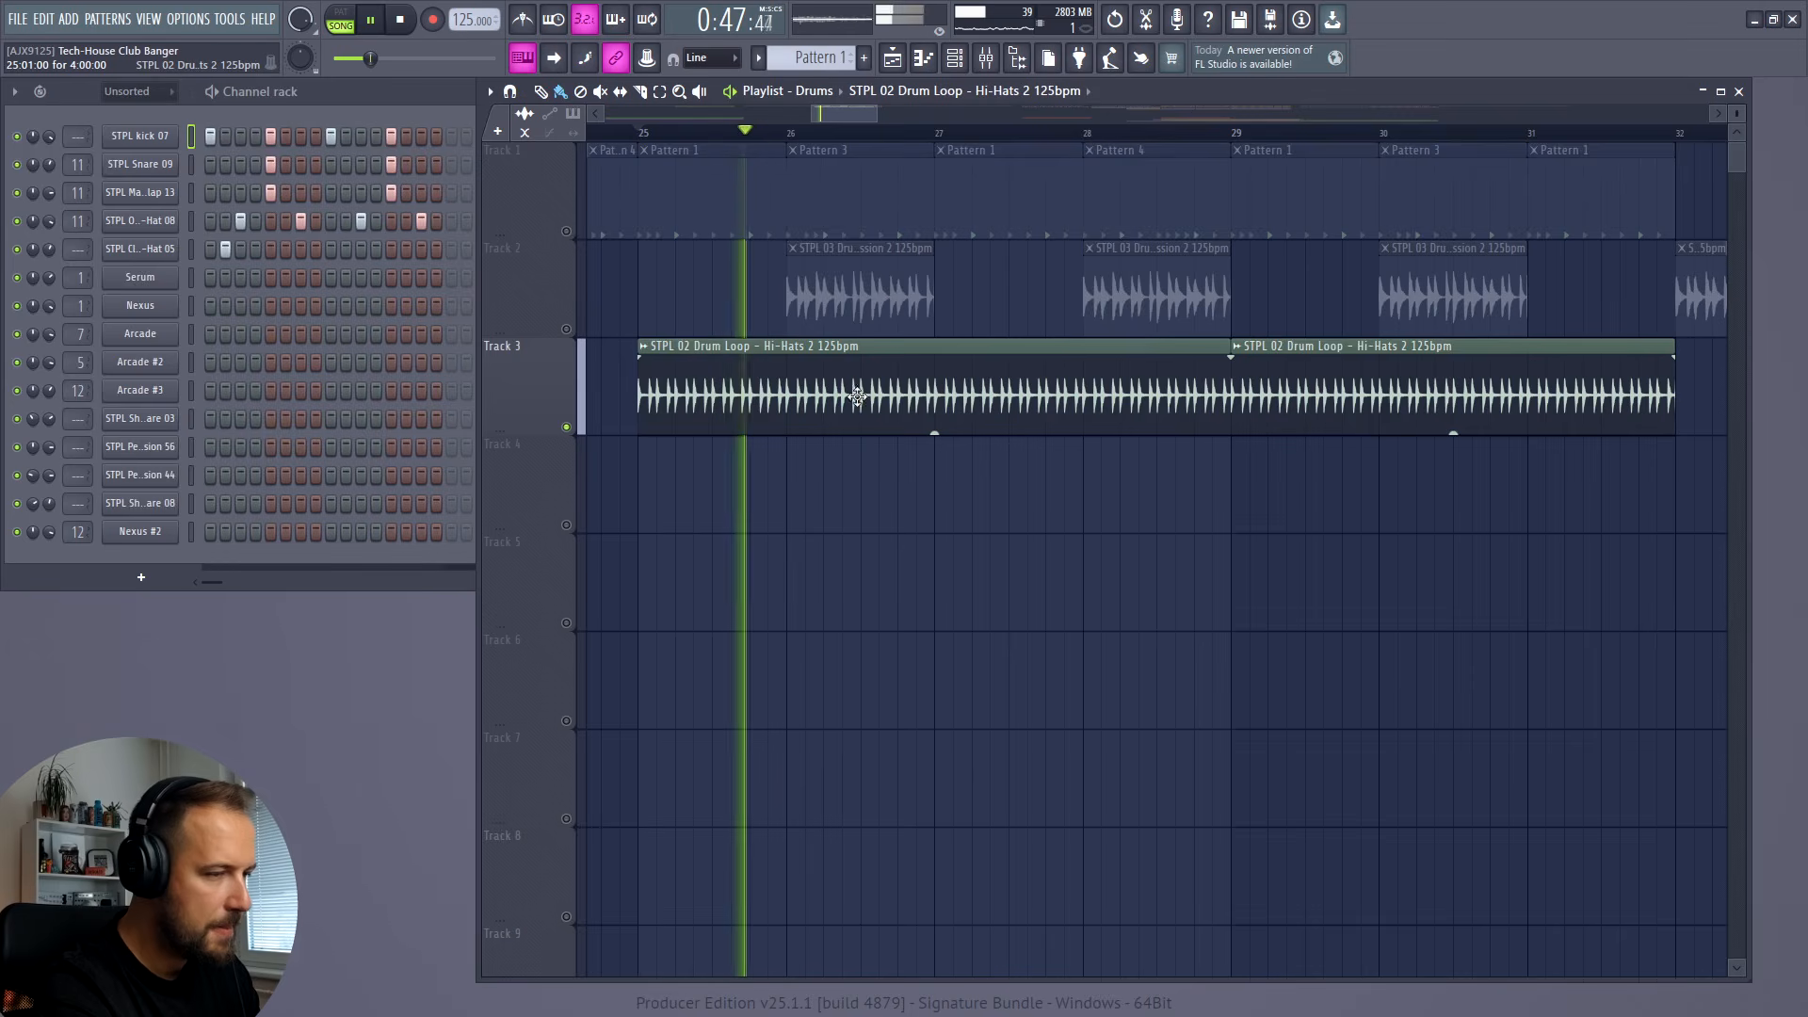
key(space)
key(space)
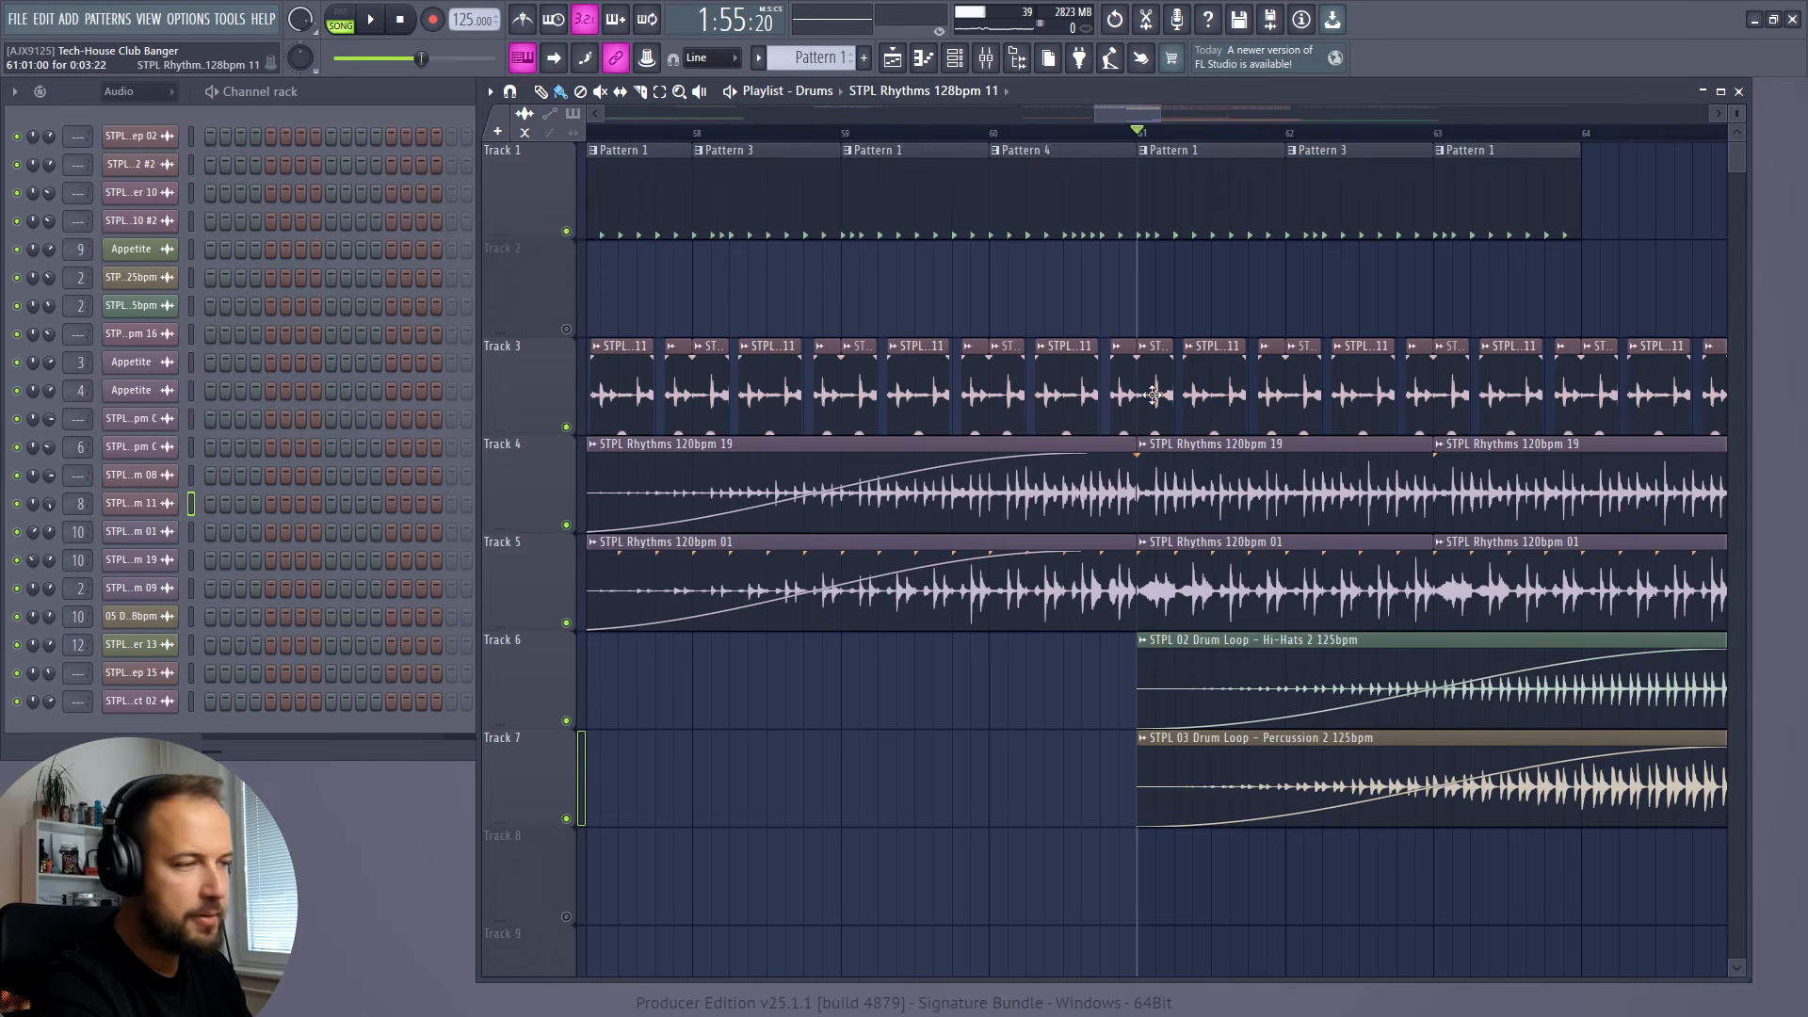
Step: Solo the rhythm loops on Tracks 3 to 5 one at a time and play them from bar 61
right_click(566, 427)
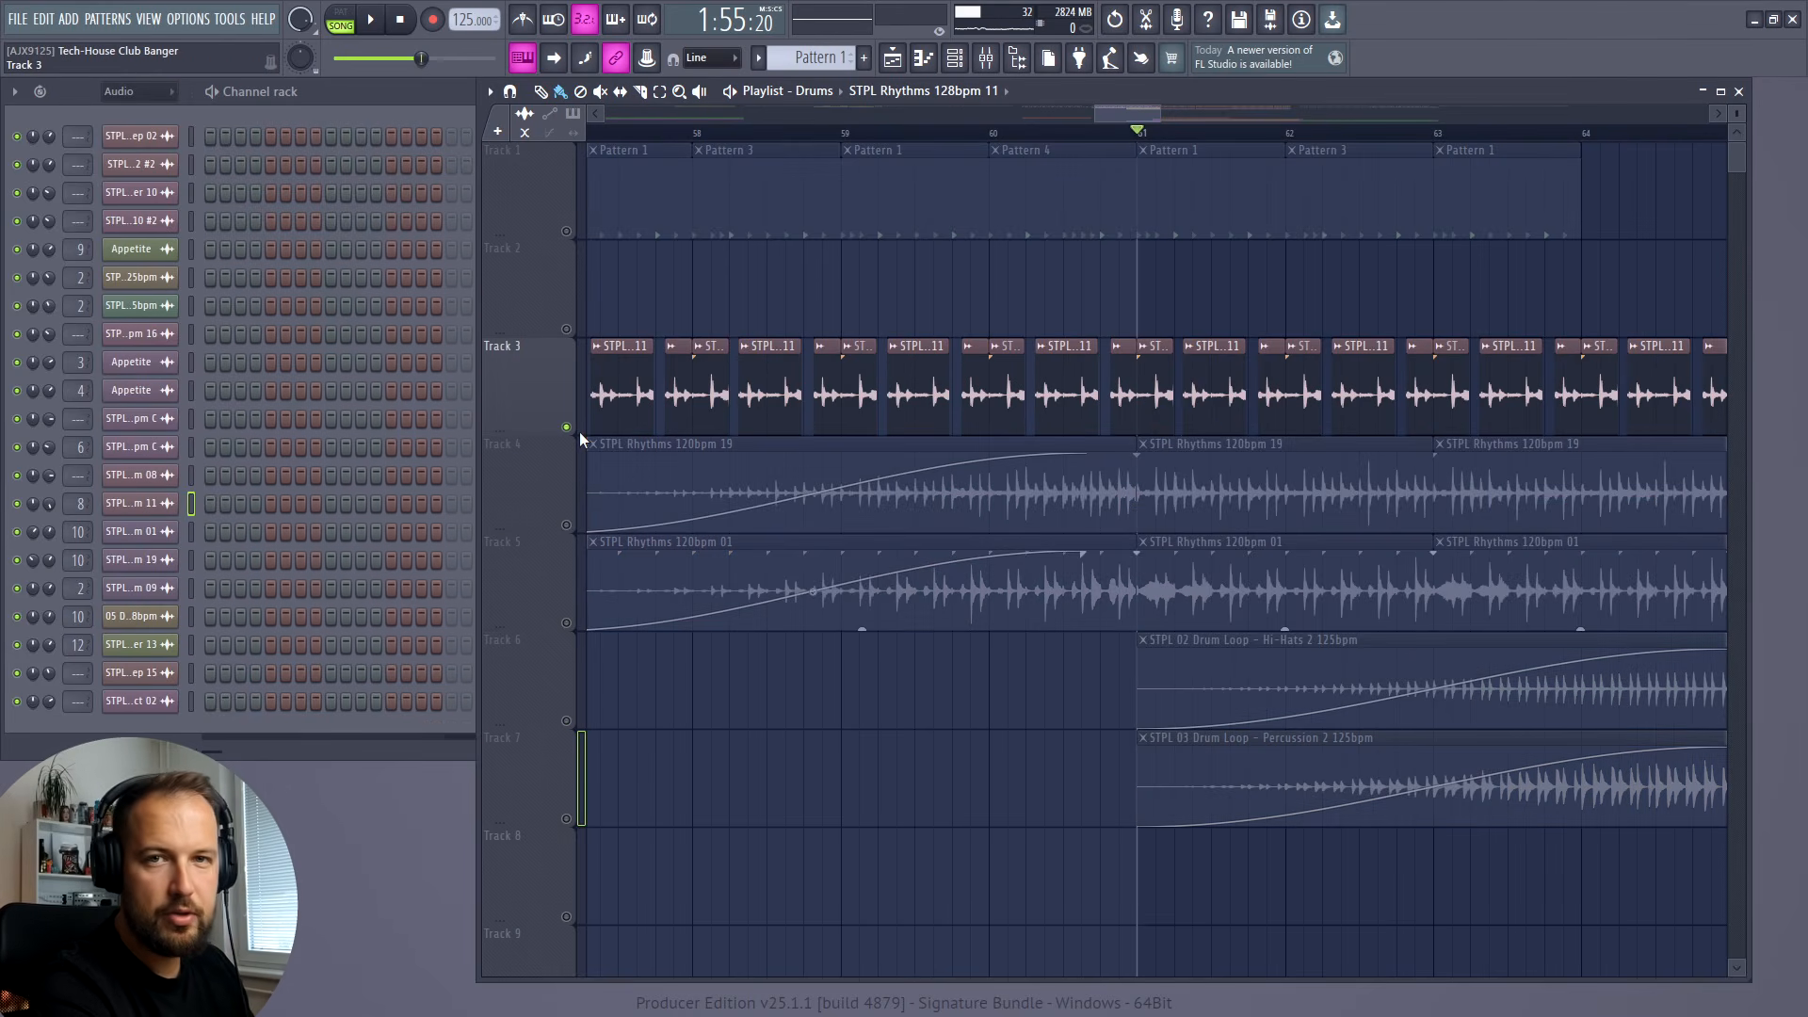
right_click(566, 524)
key(space)
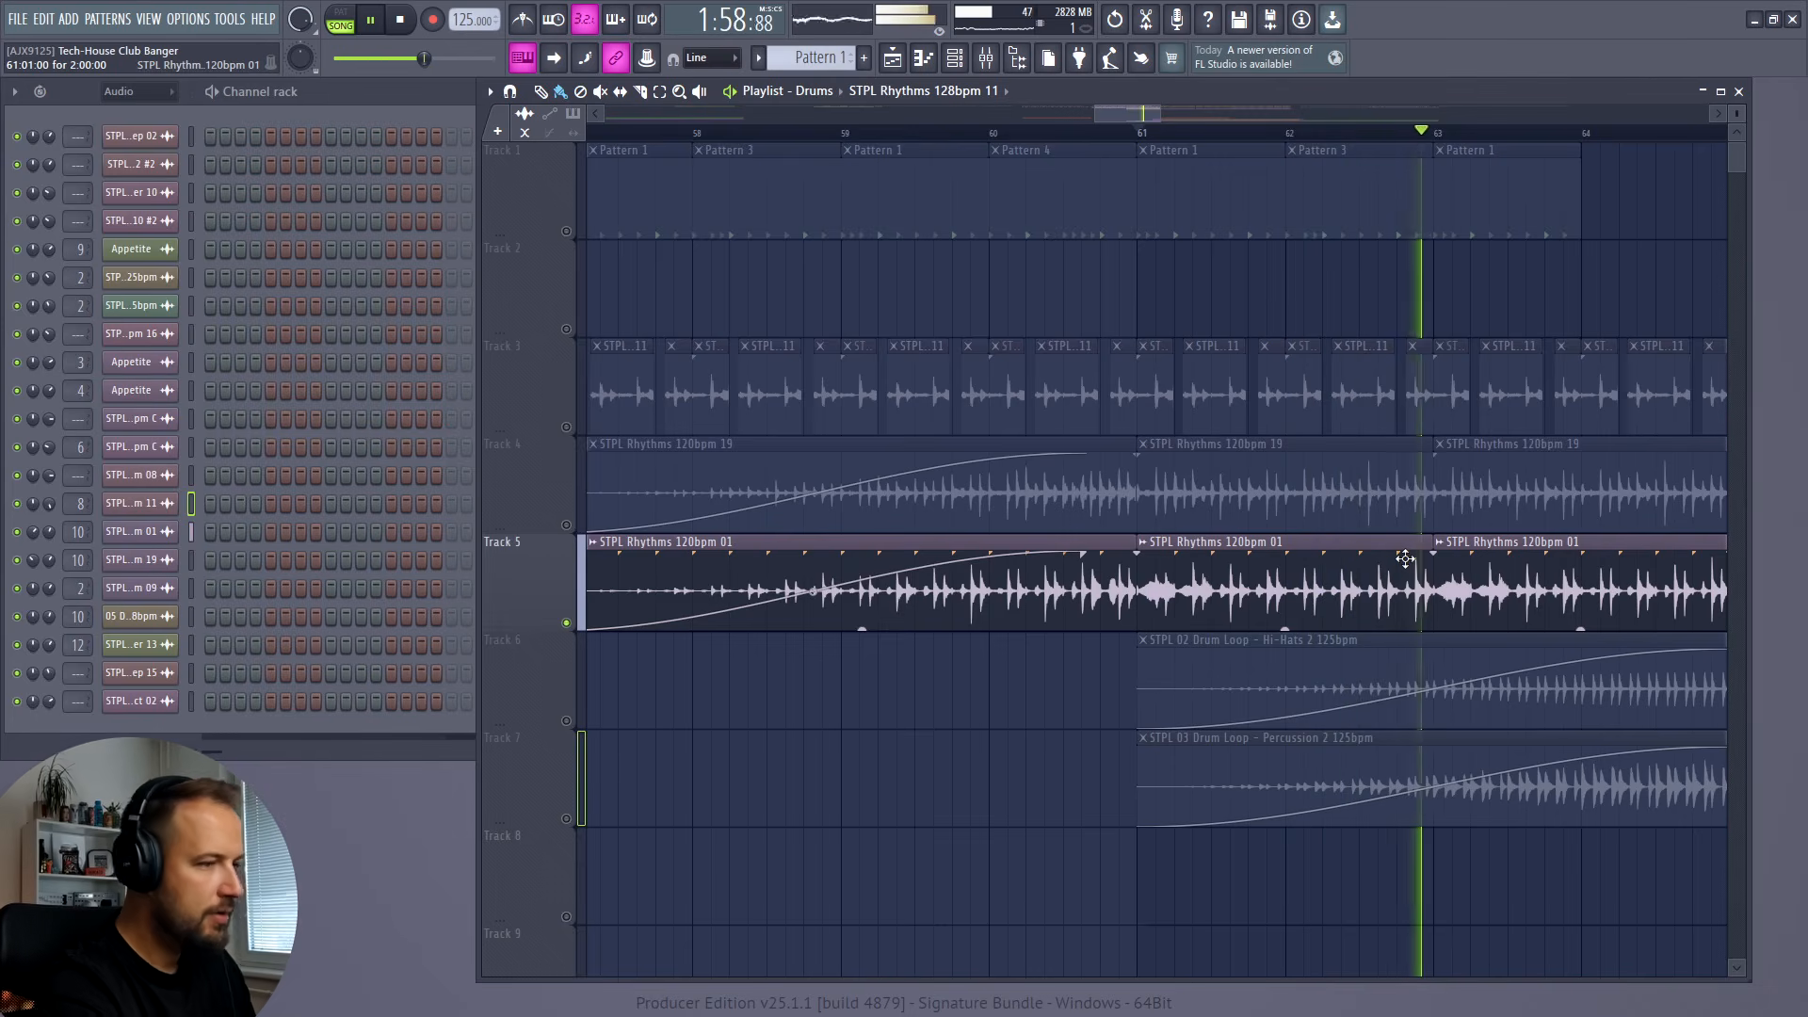
key(space)
Step: Solo the hi-hat and percussion drum loops on Tracks 6 and 7 individually and play them from bar 64
right_click(567, 722)
click(1580, 134)
key(space)
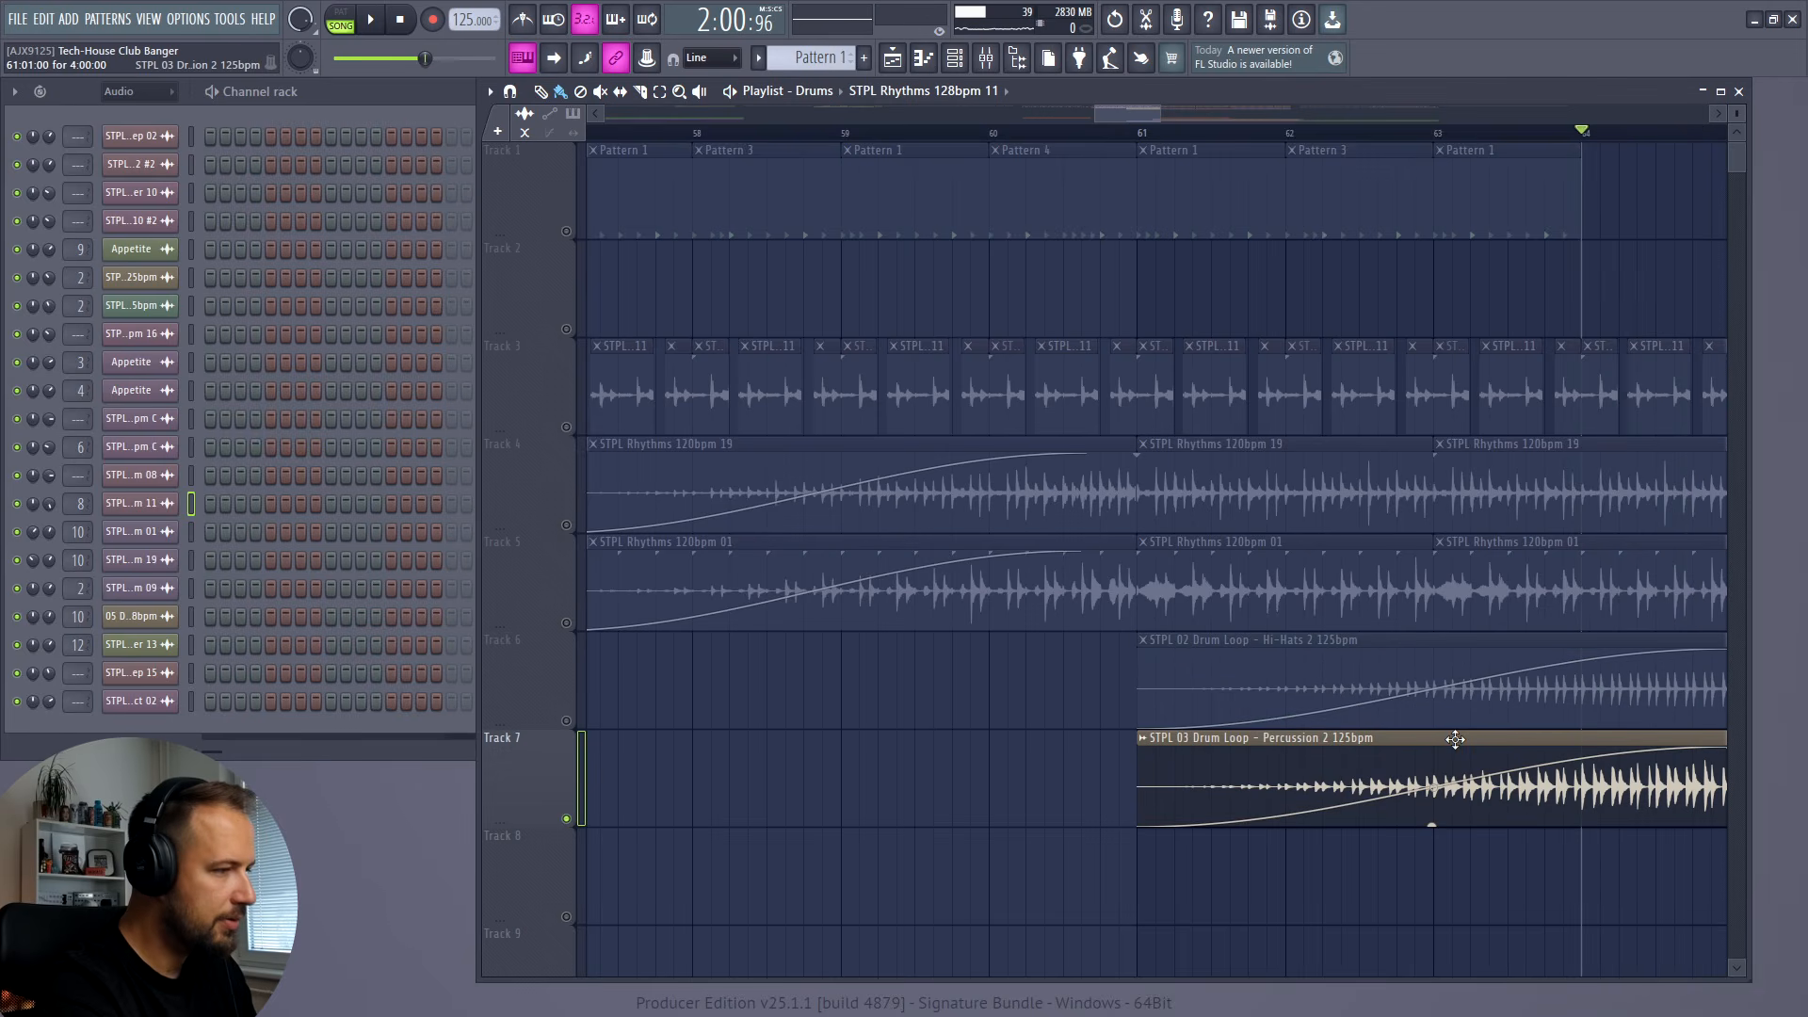
key(space)
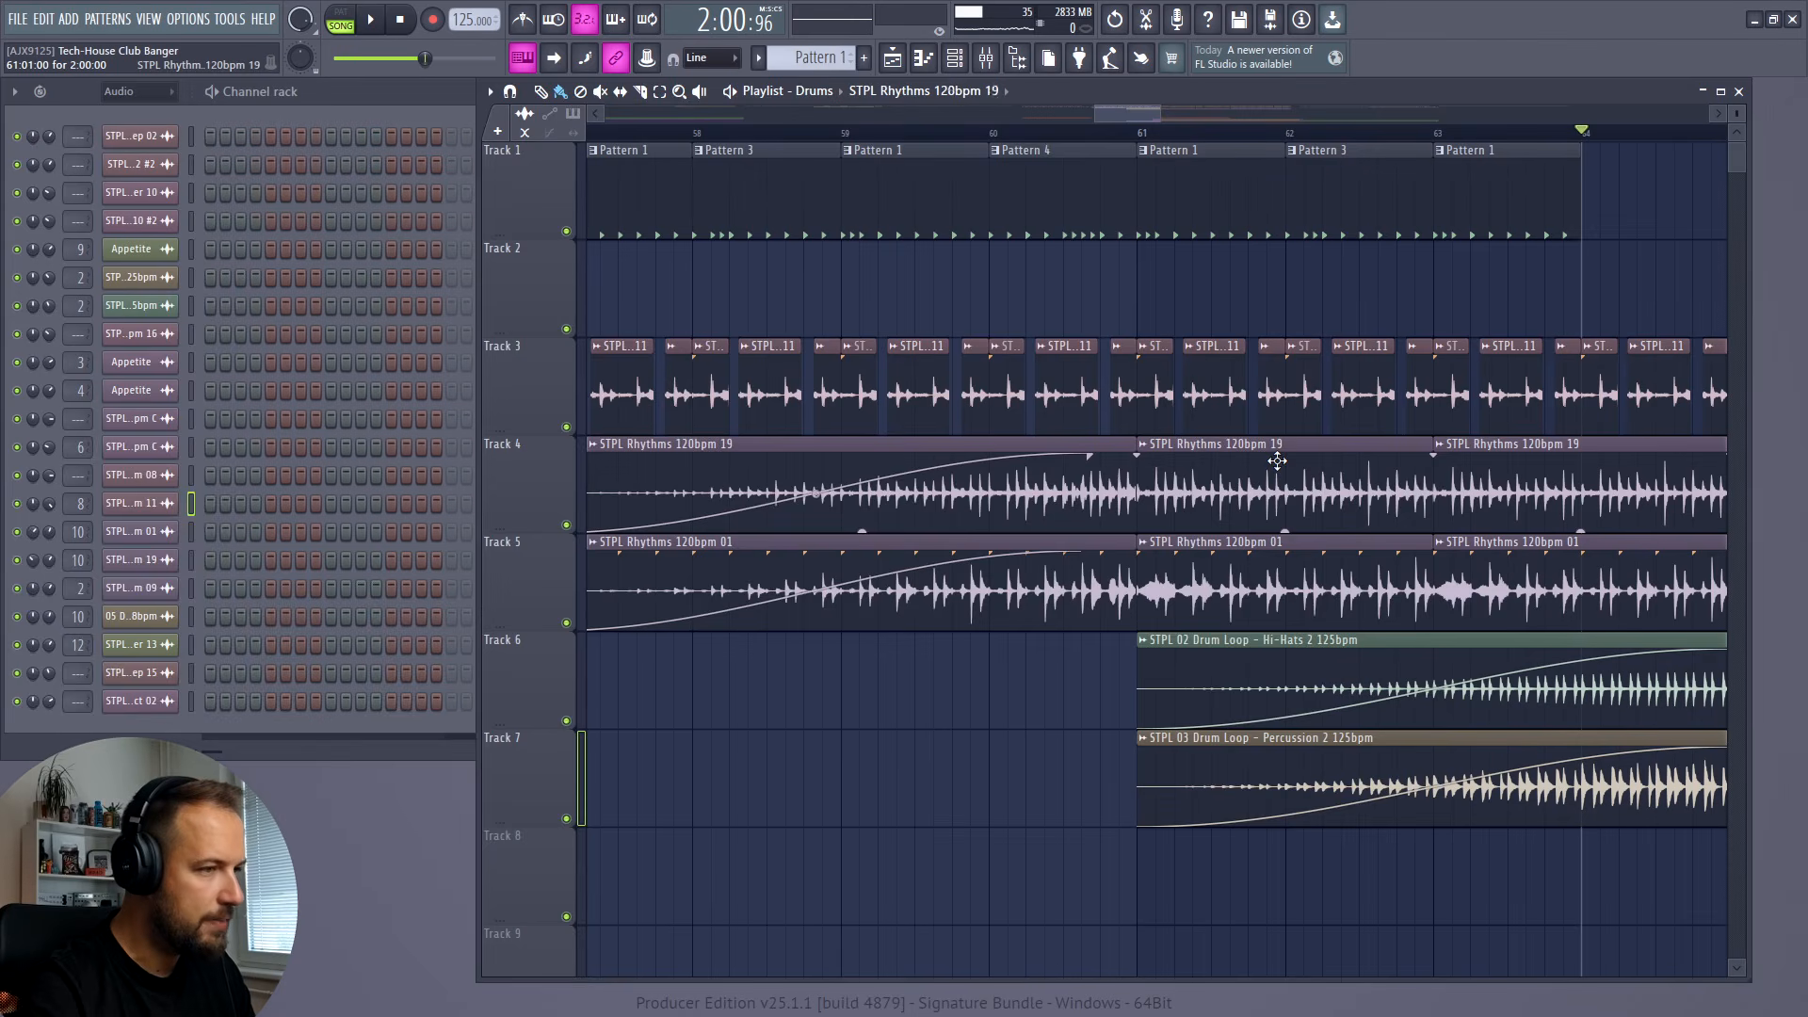
Step: Play the soloed rhythm loops from bar 61 and compare the STPL Rhythms 120bpm 01 mixer track with and without Kickstart
key(F9)
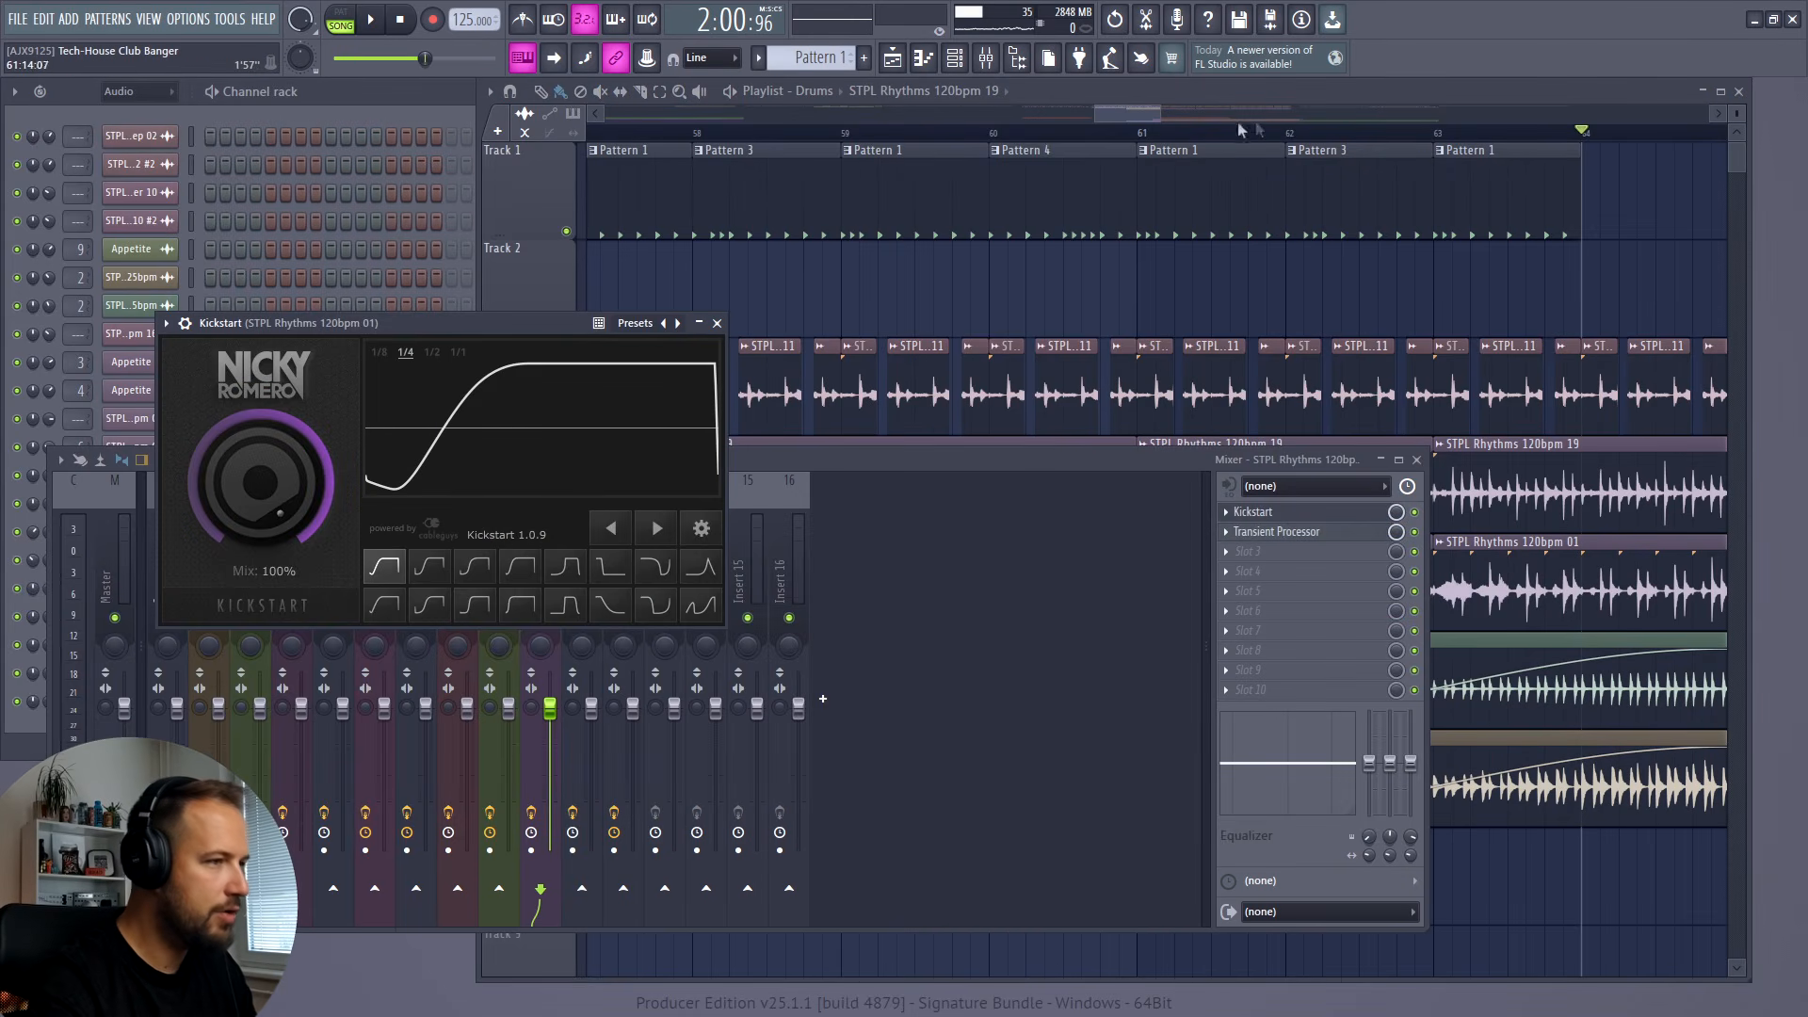
click(1146, 139)
key(space)
key(F9)
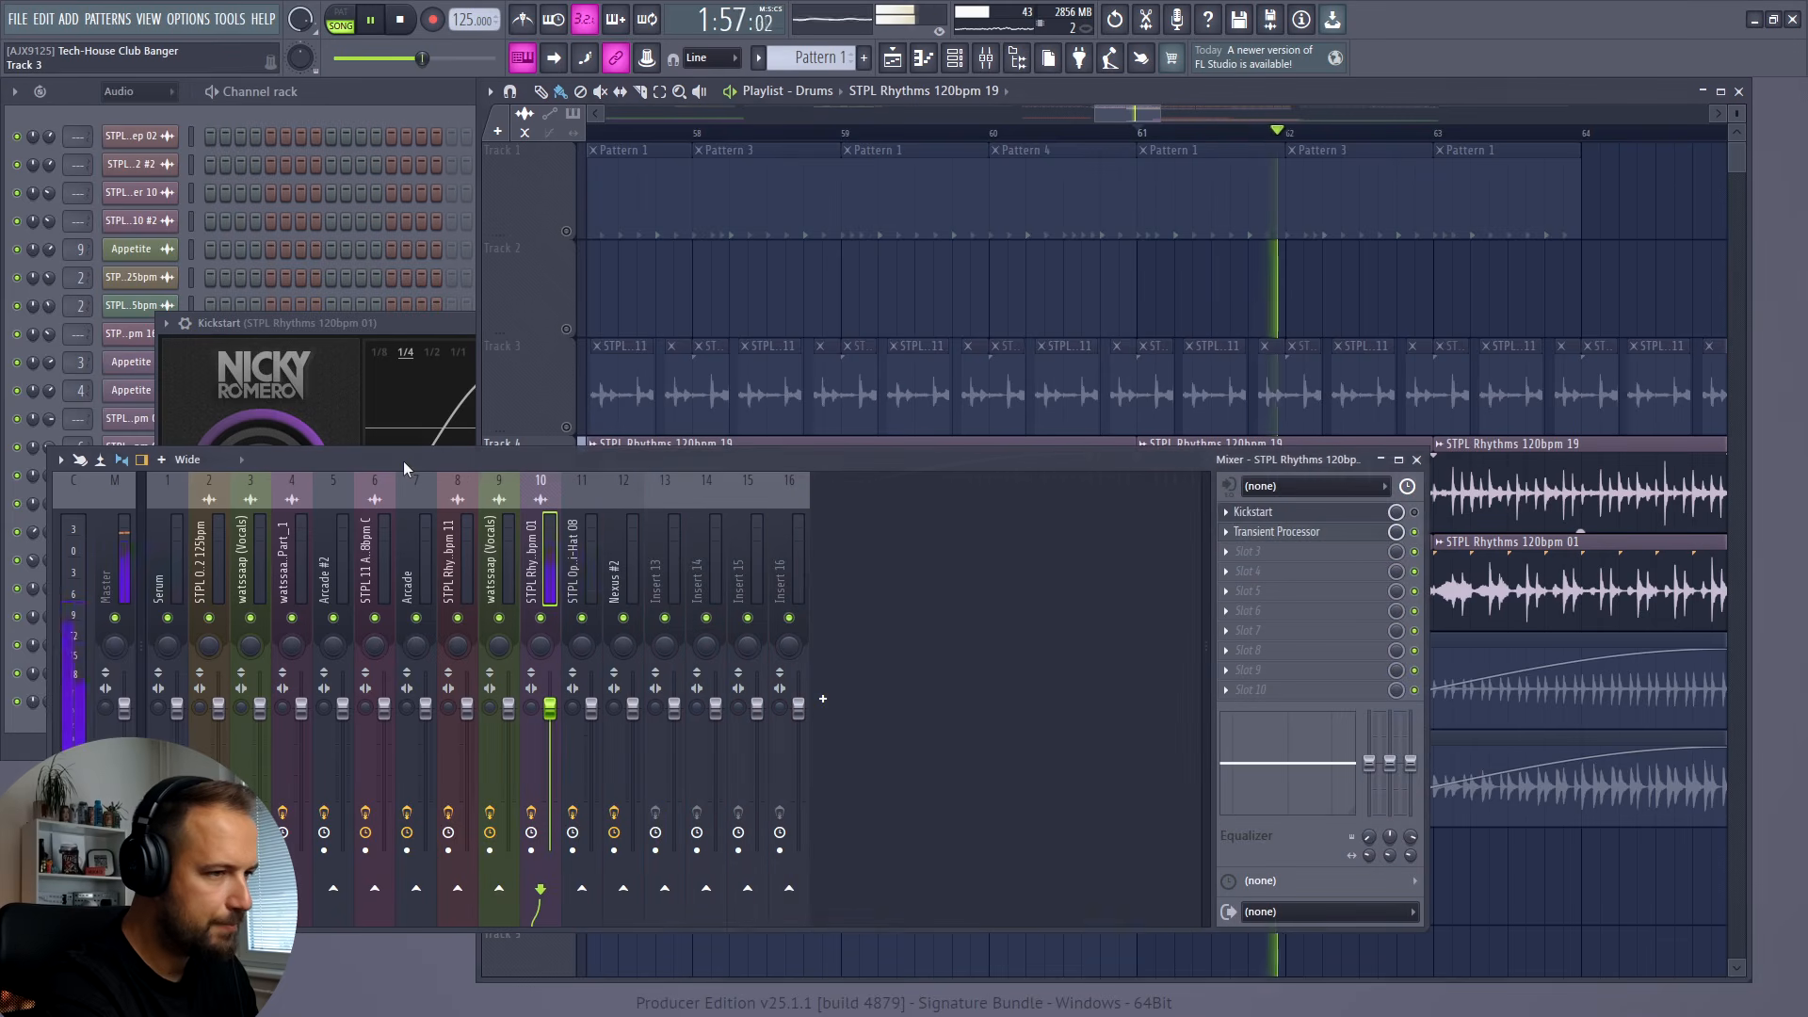
key(space)
key(space)
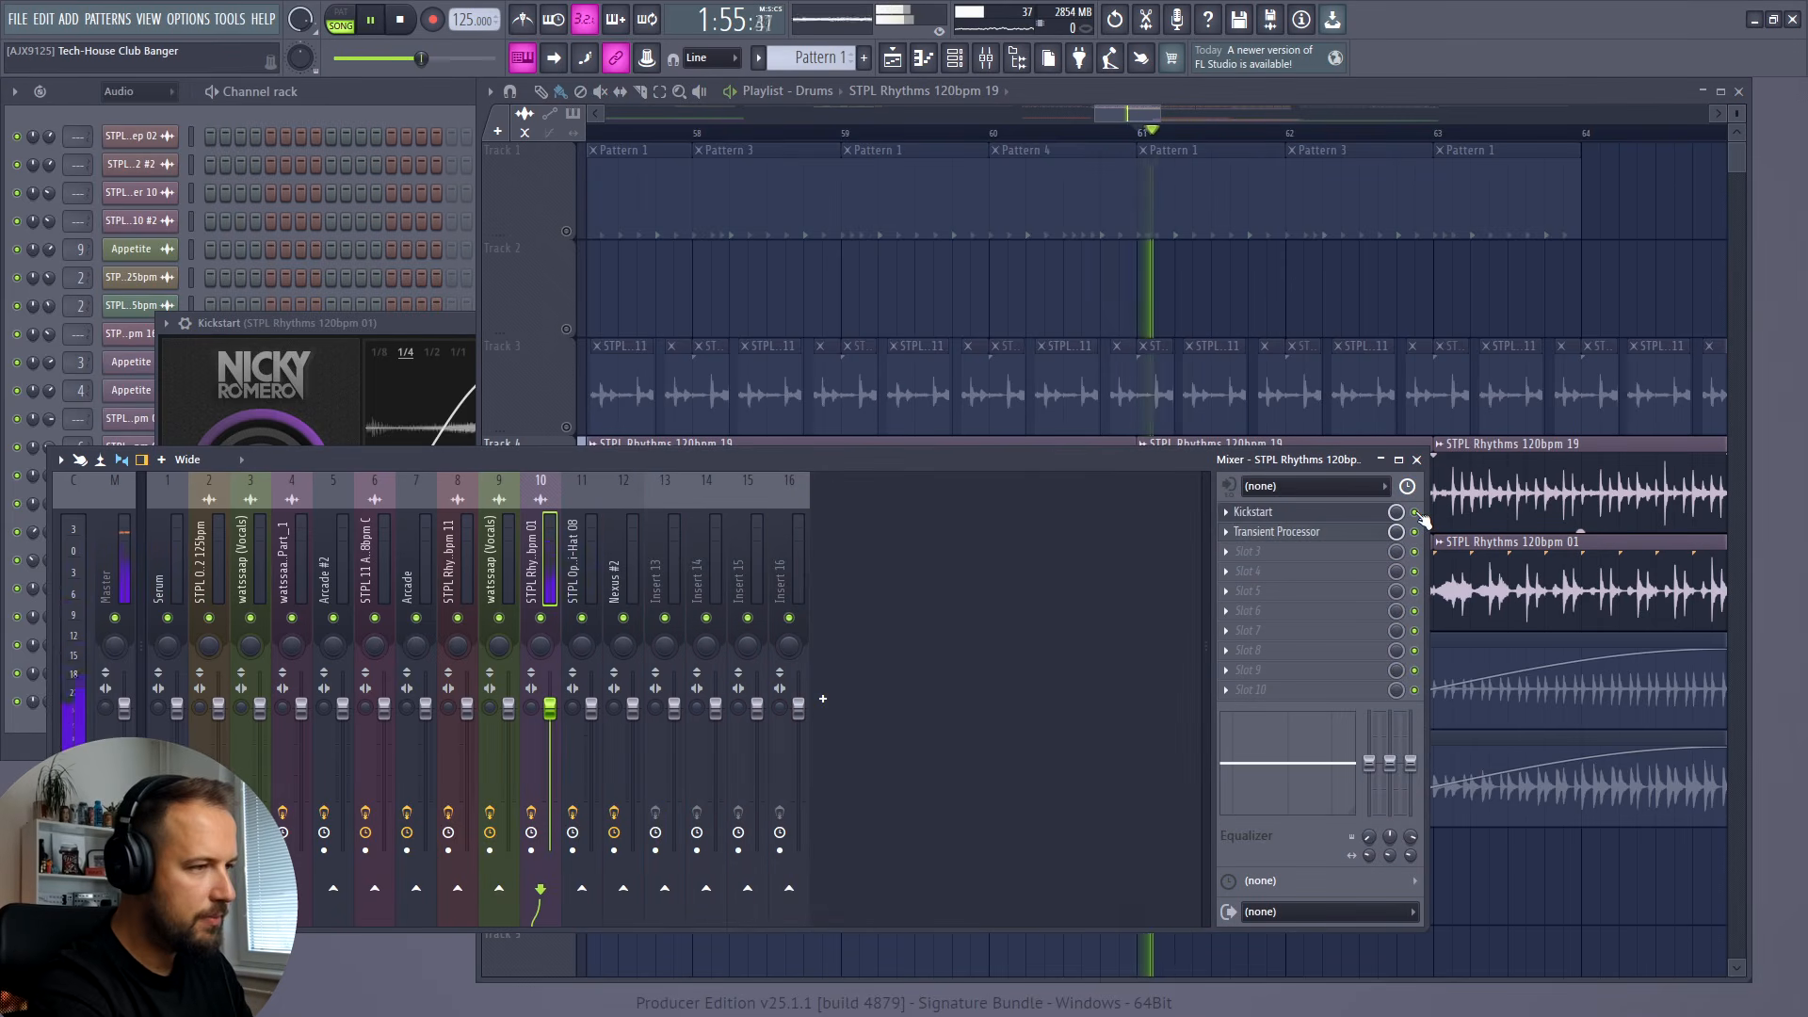
key(space)
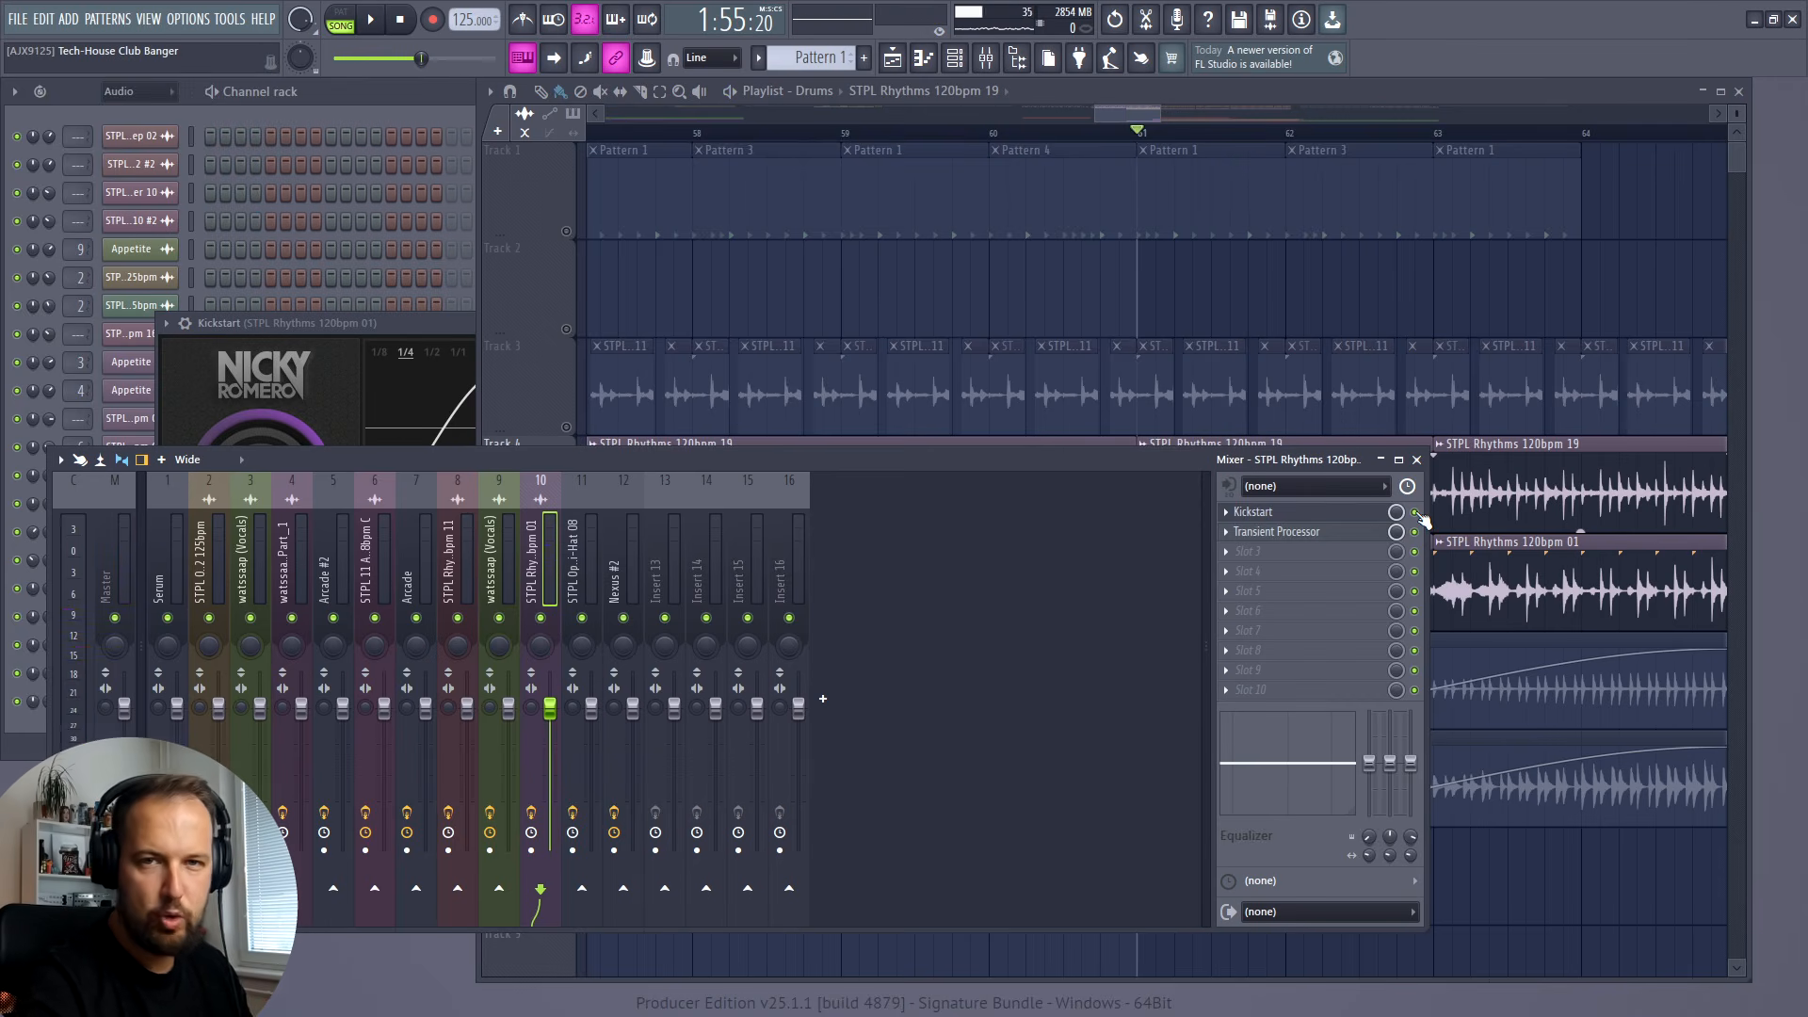
Step: Open the Transient Processor on the STPL Rhythms 120bpm 01 mixer track, raise its Release strongly, and play the loops
click(1276, 531)
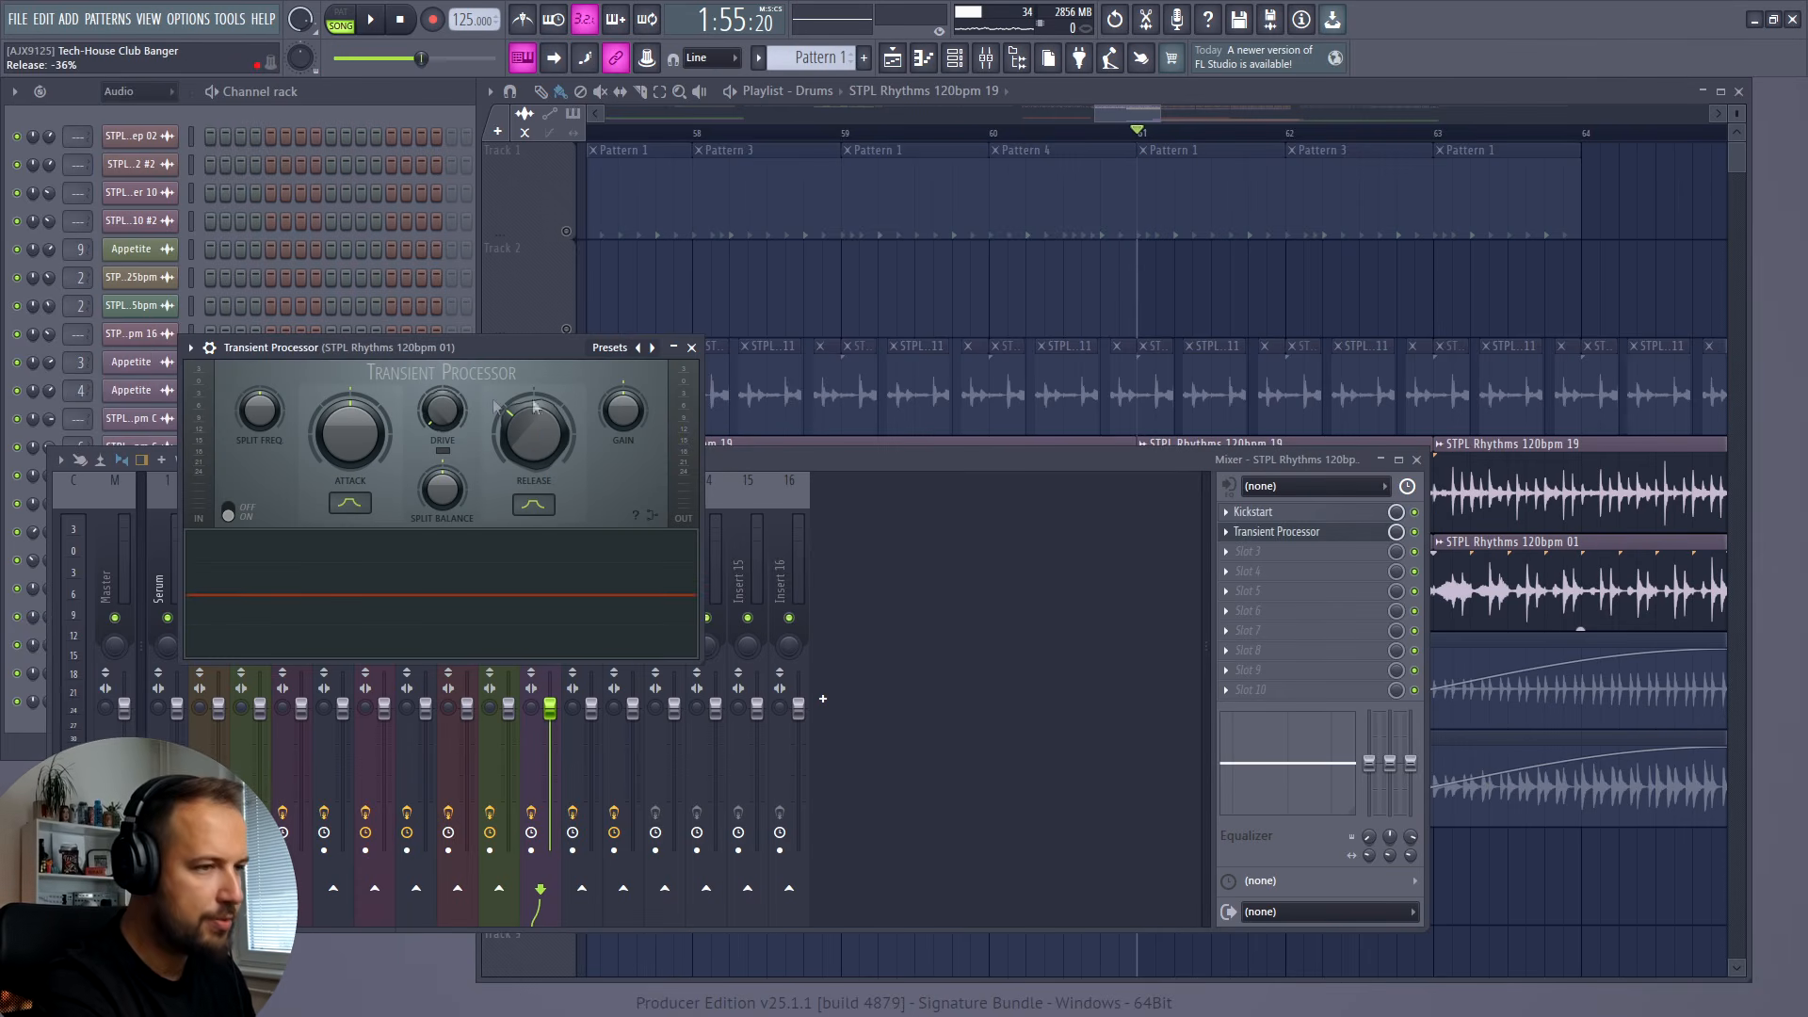
drag(538, 448, 538, 377)
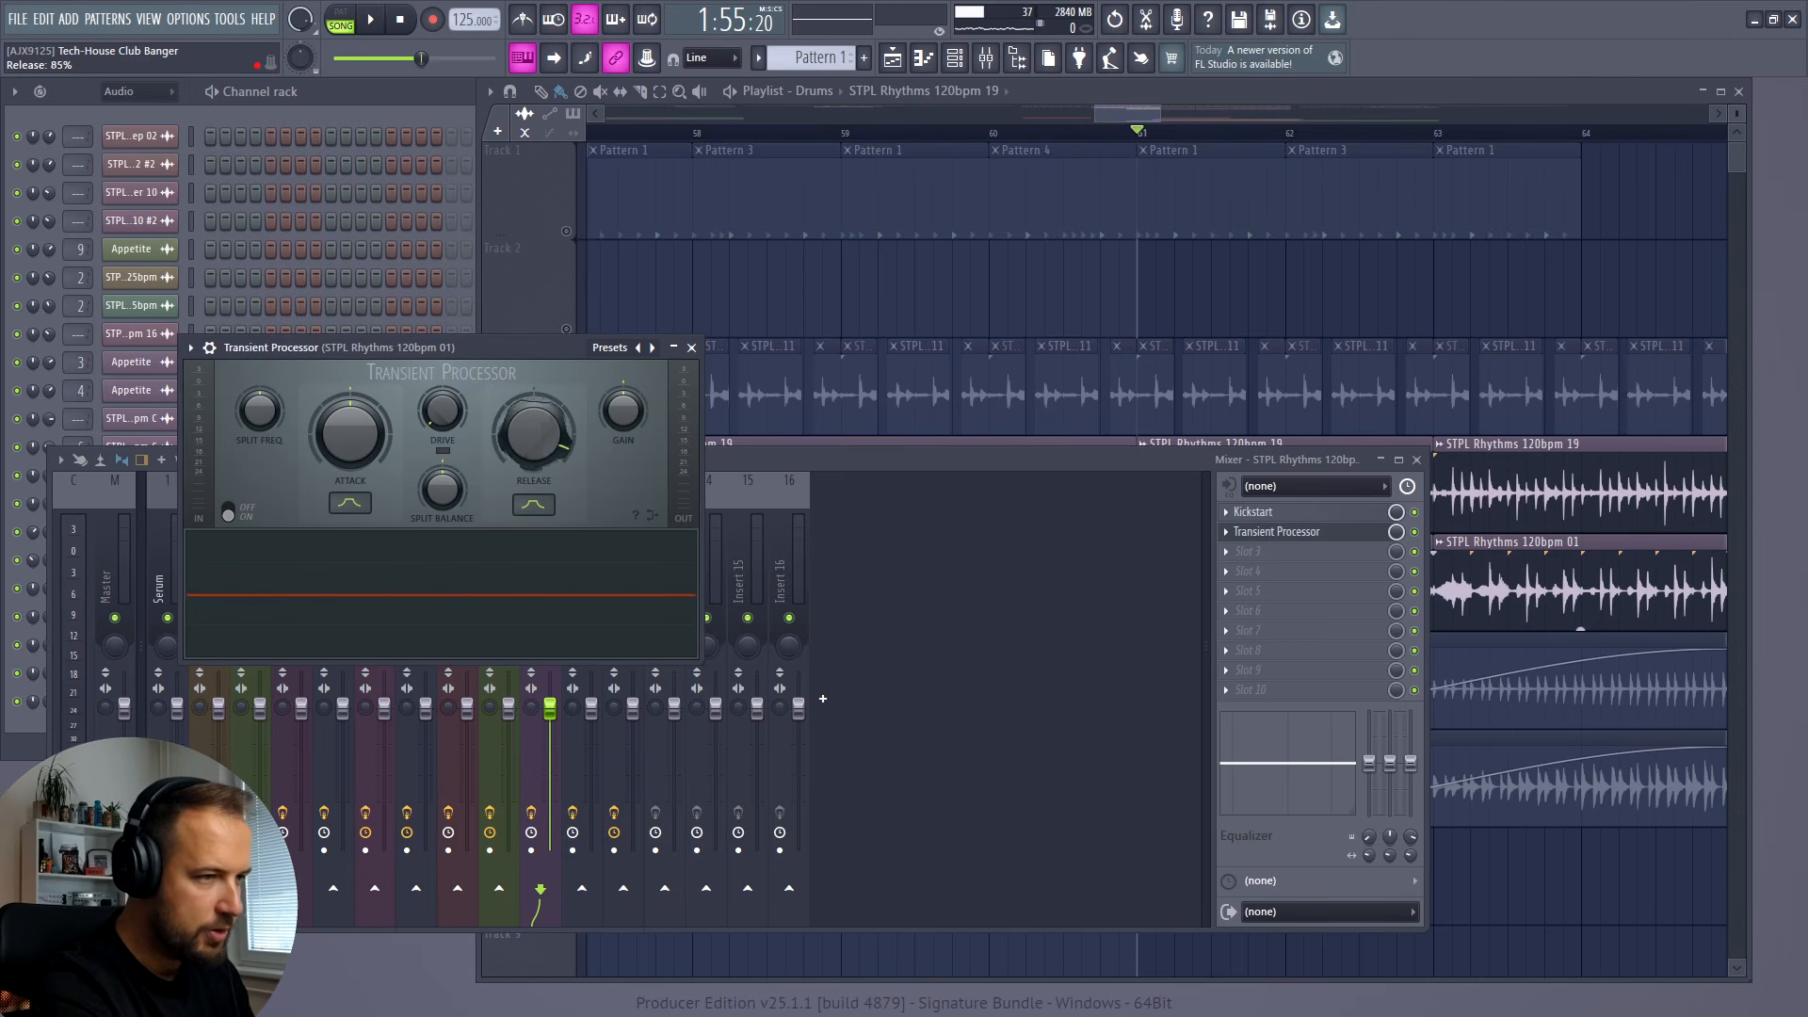
key(space)
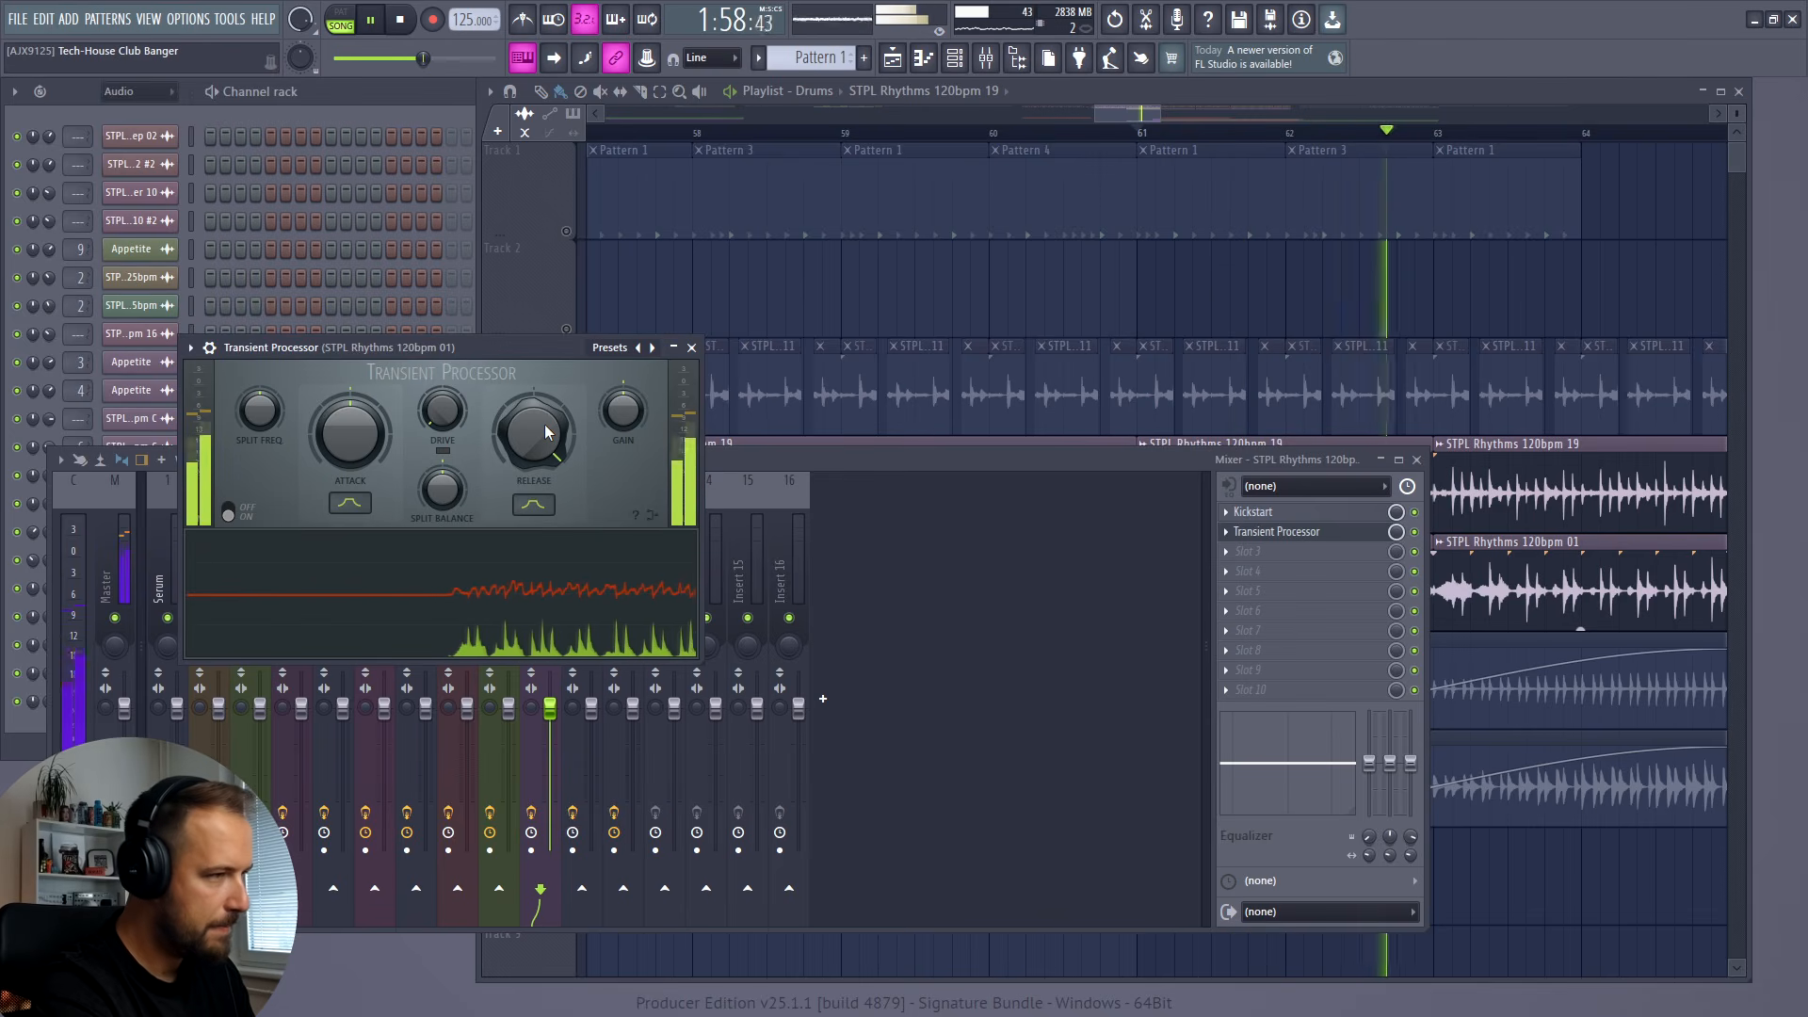
key(space)
Step: Lower the Transient Processor's Release to -100% and play the rhythm loops from bar 61
drag(548, 456, 544, 430)
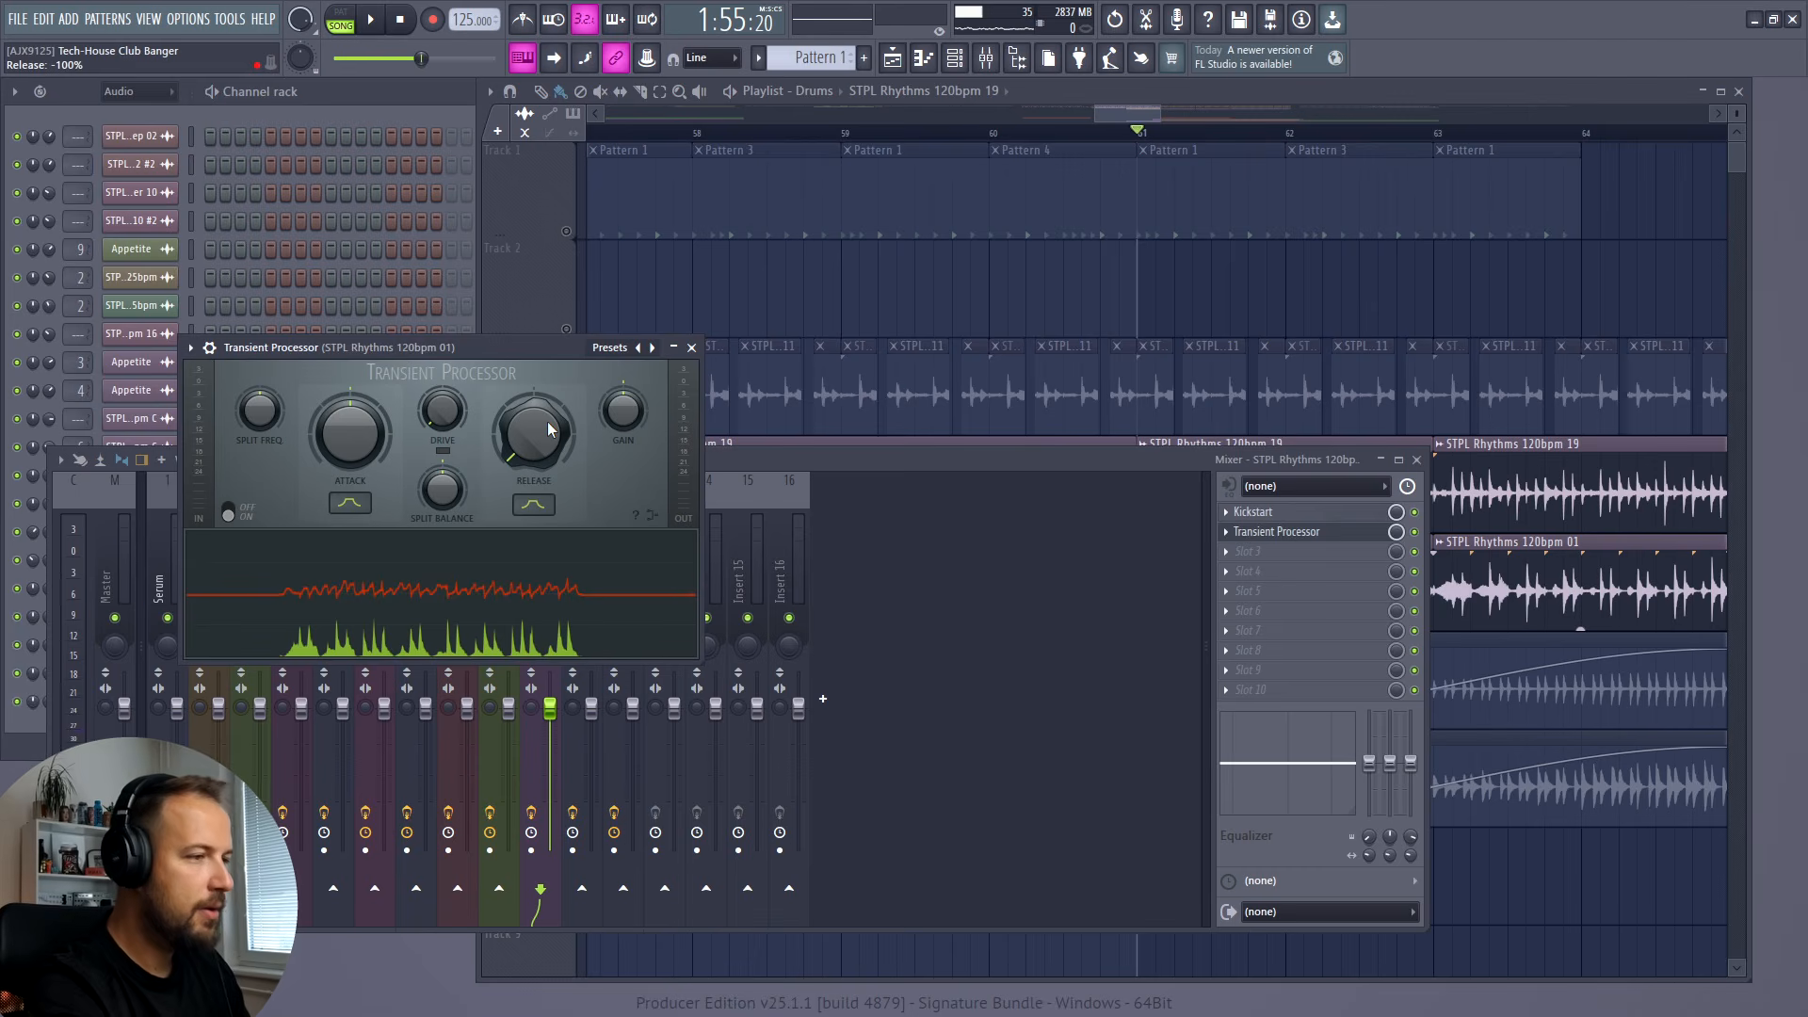
key(space)
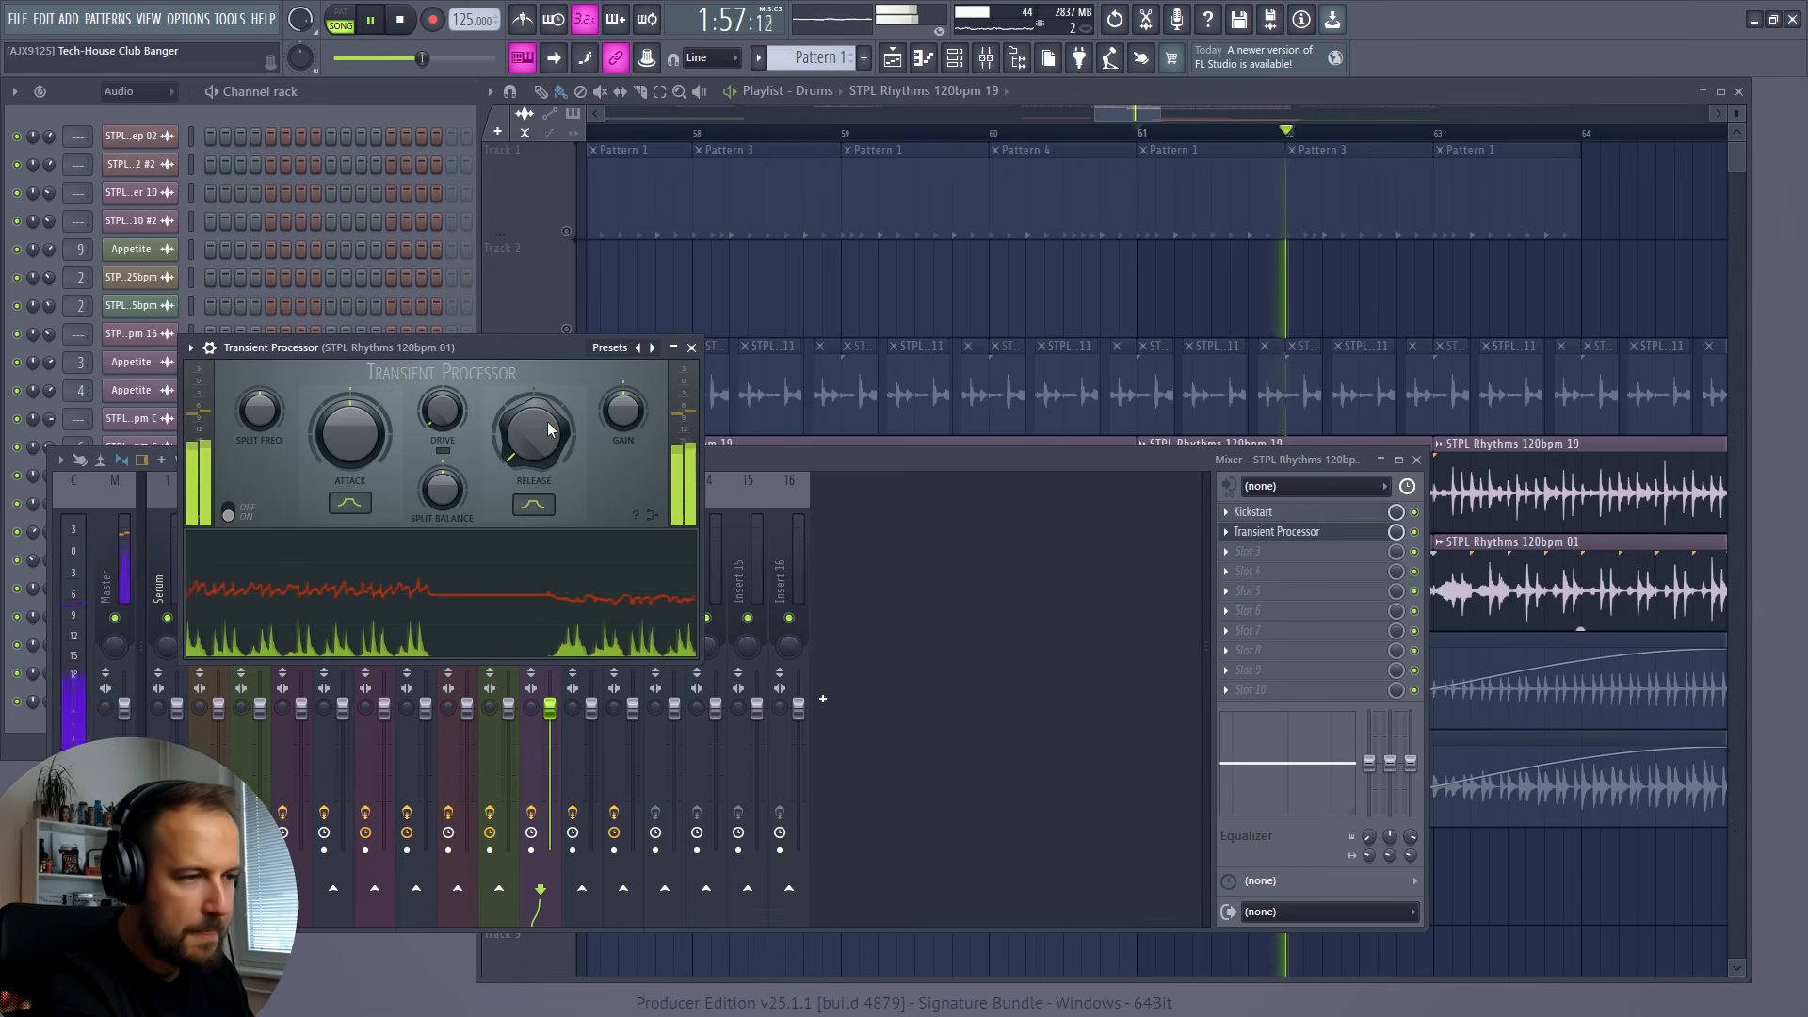
key(space)
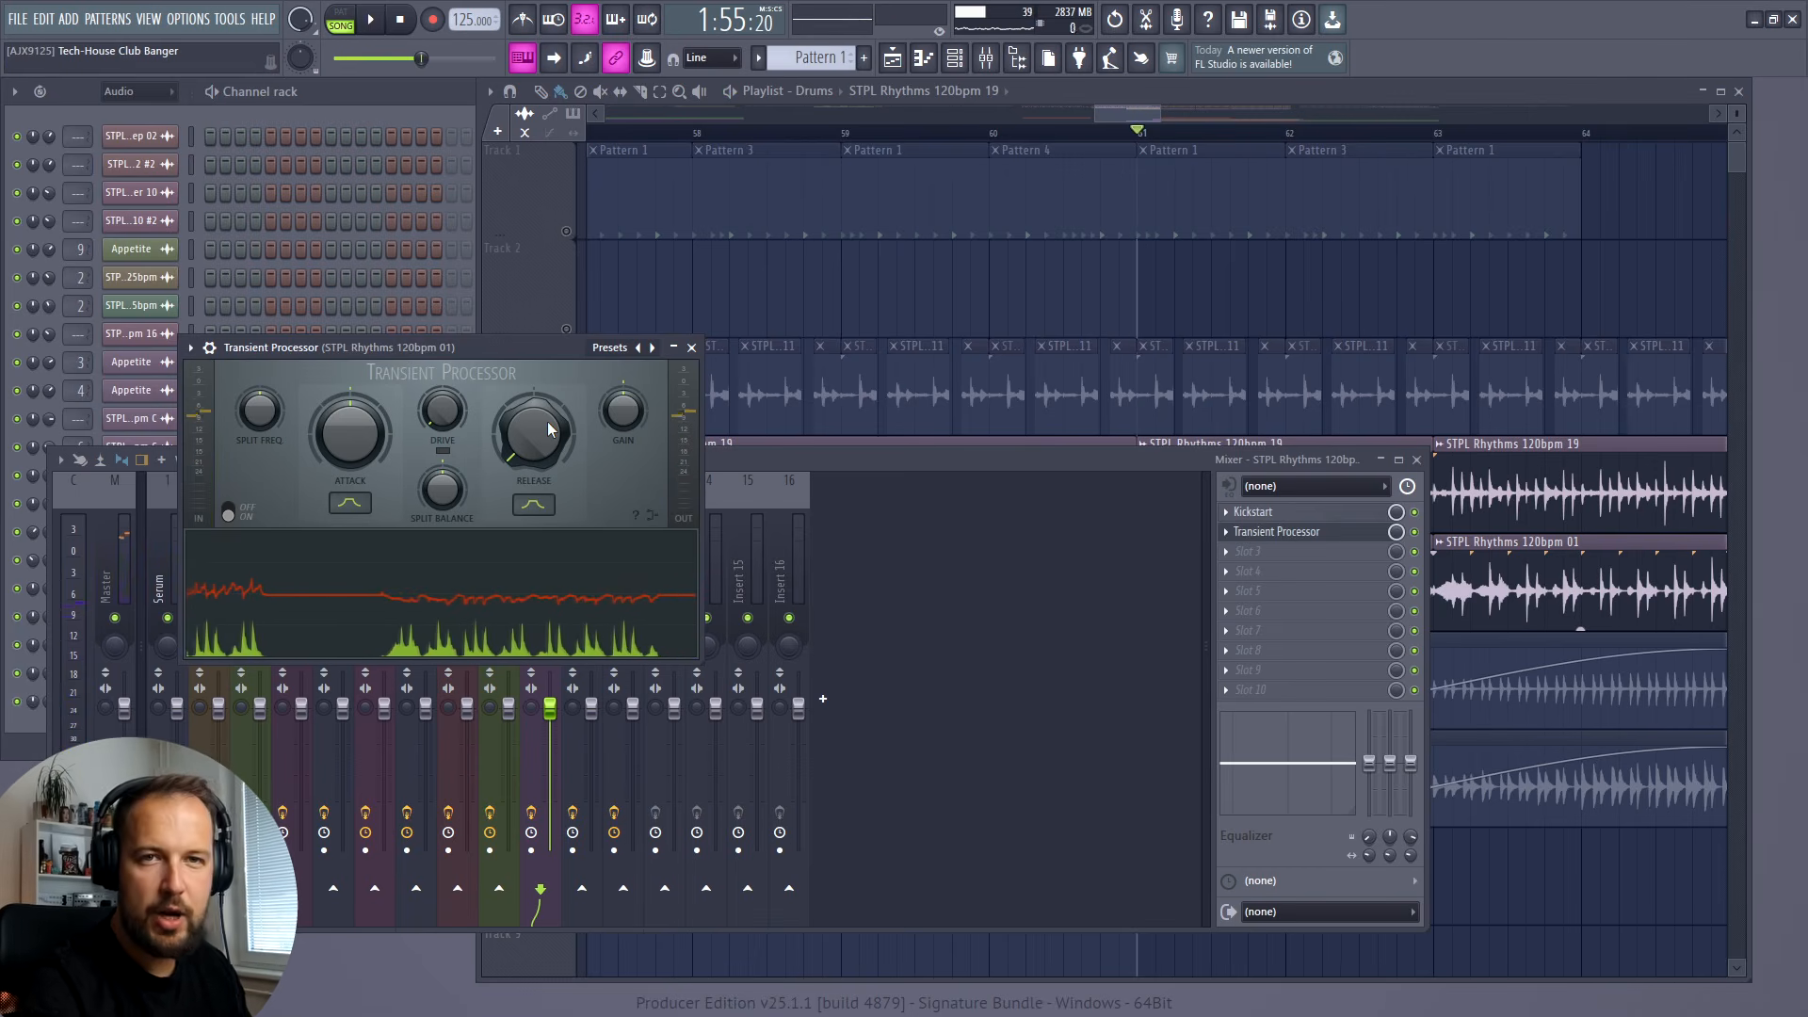
Step: Set the Transient Processor's Release to the copied value of 32% and play the rhythm loops again
right_click(549, 428)
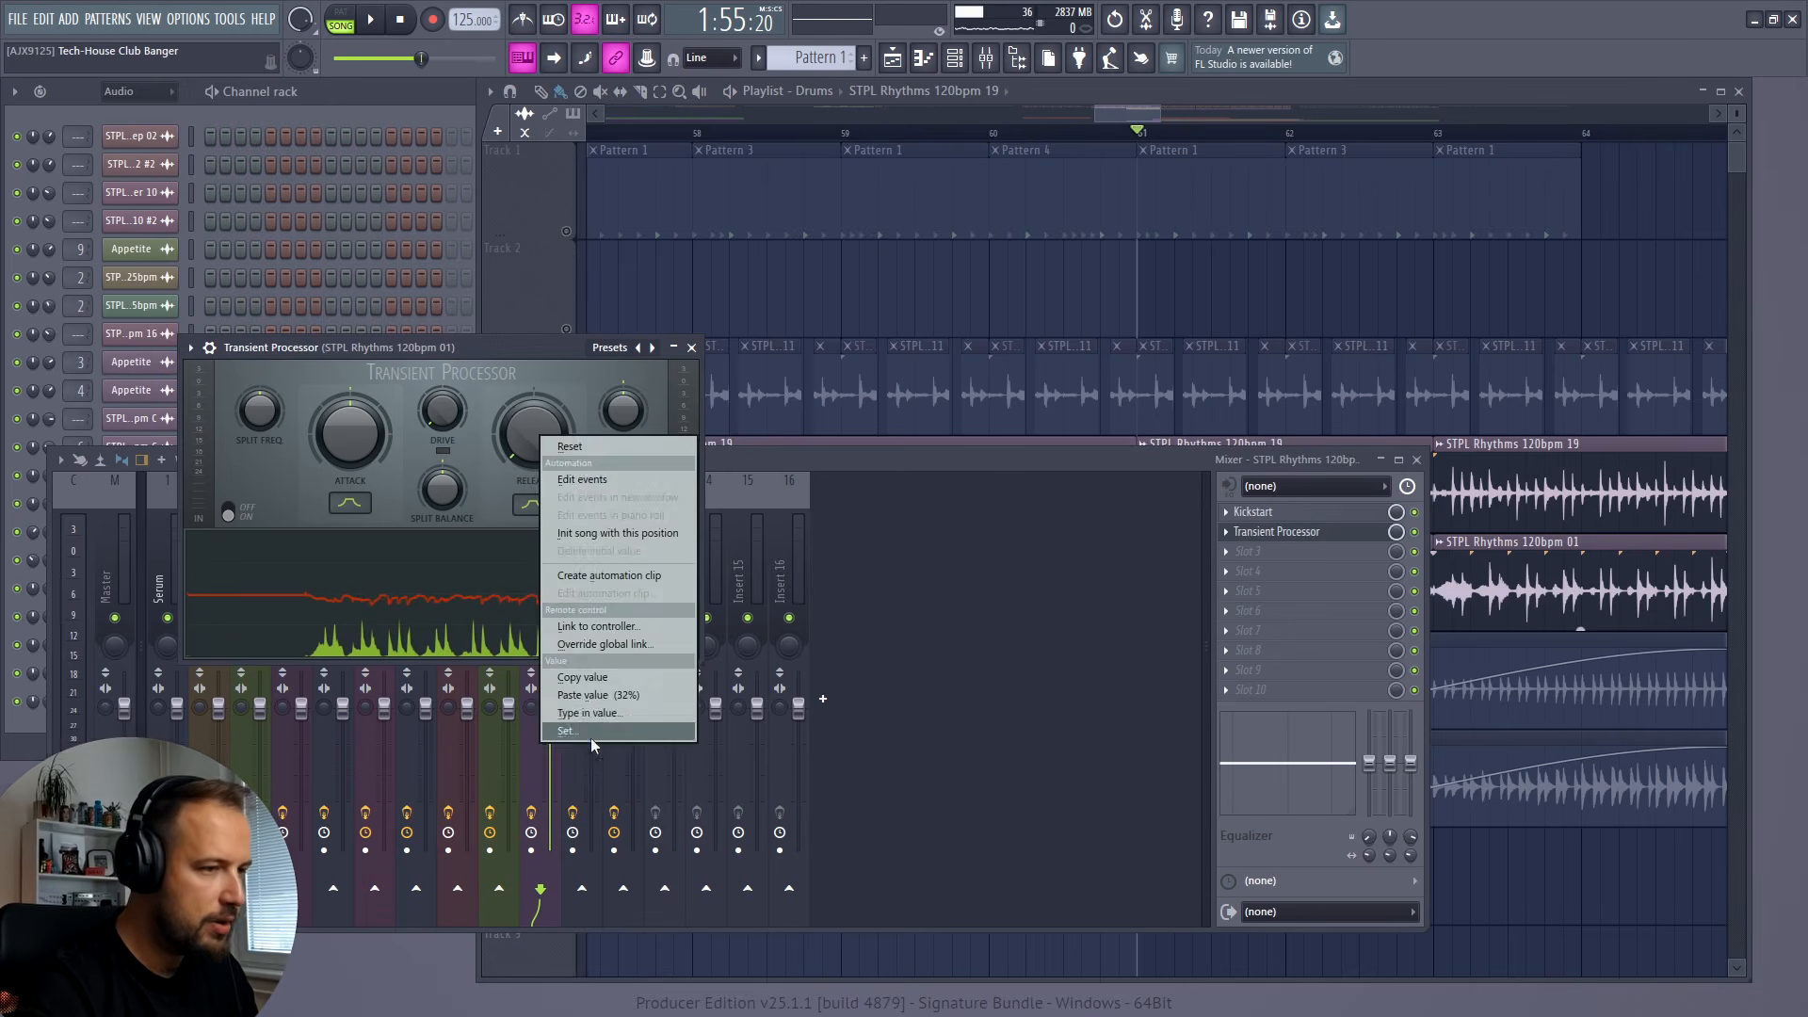
click(618, 699)
key(space)
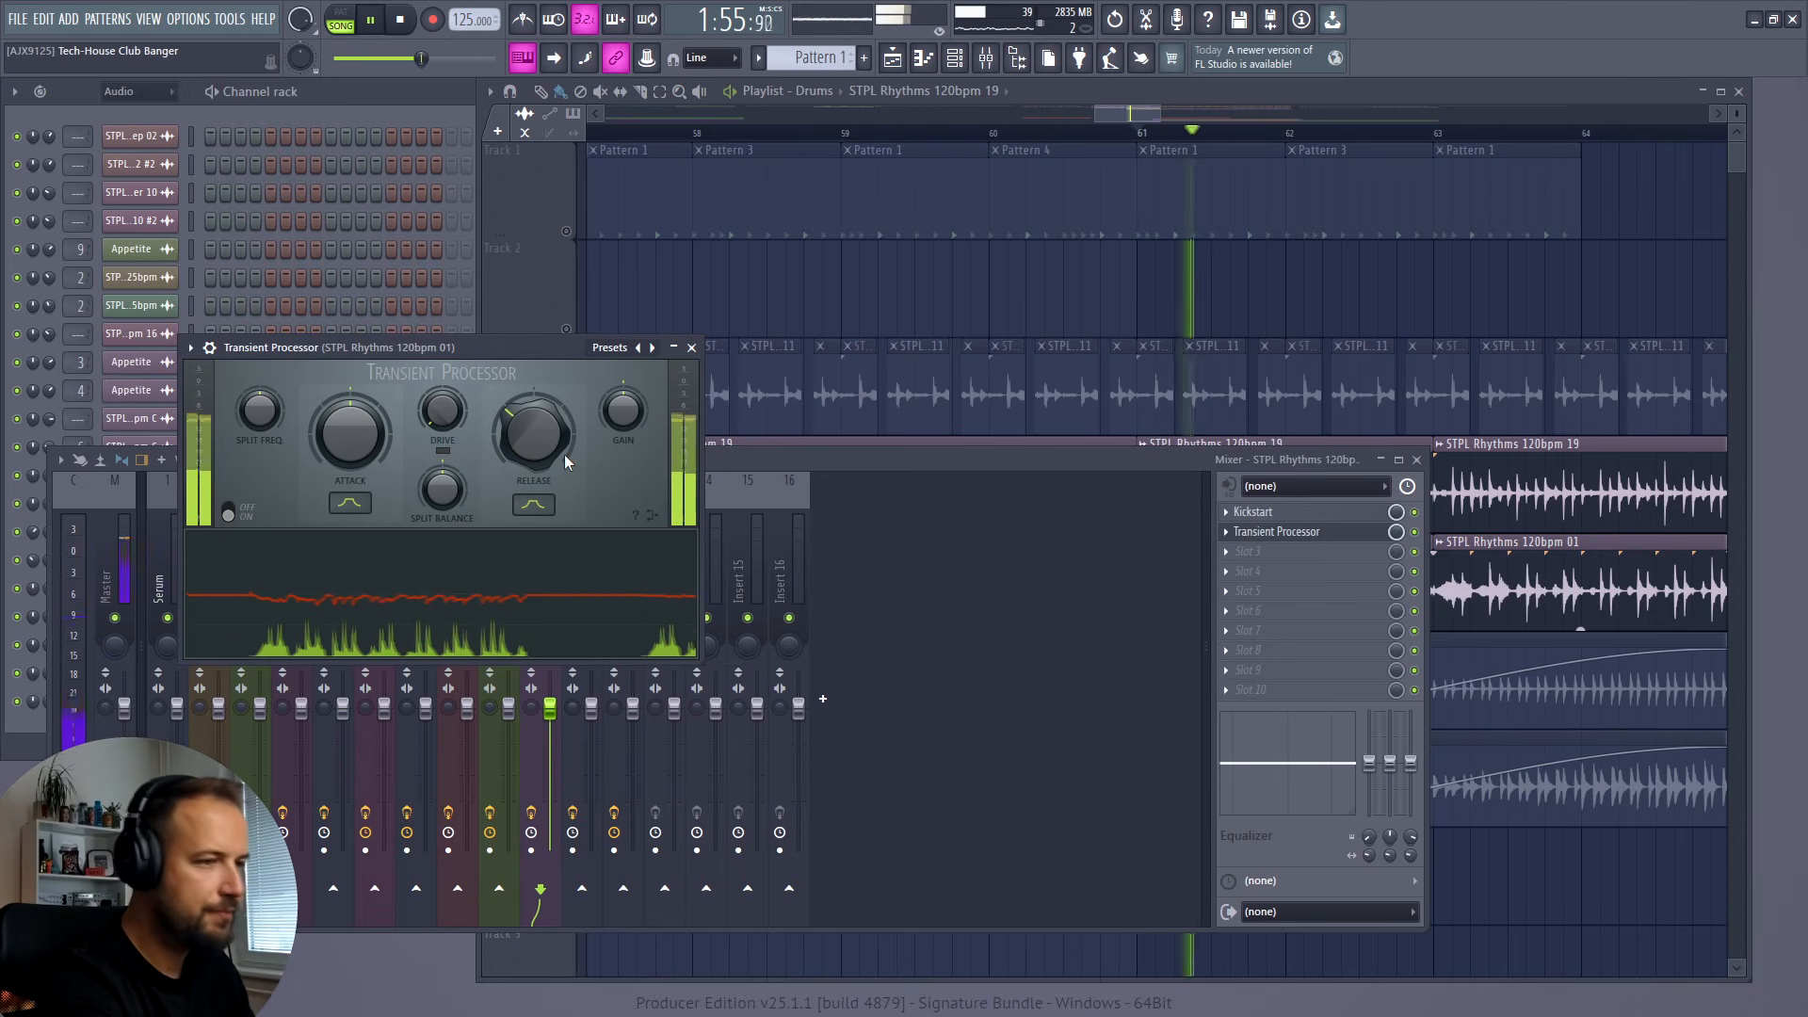
key(space)
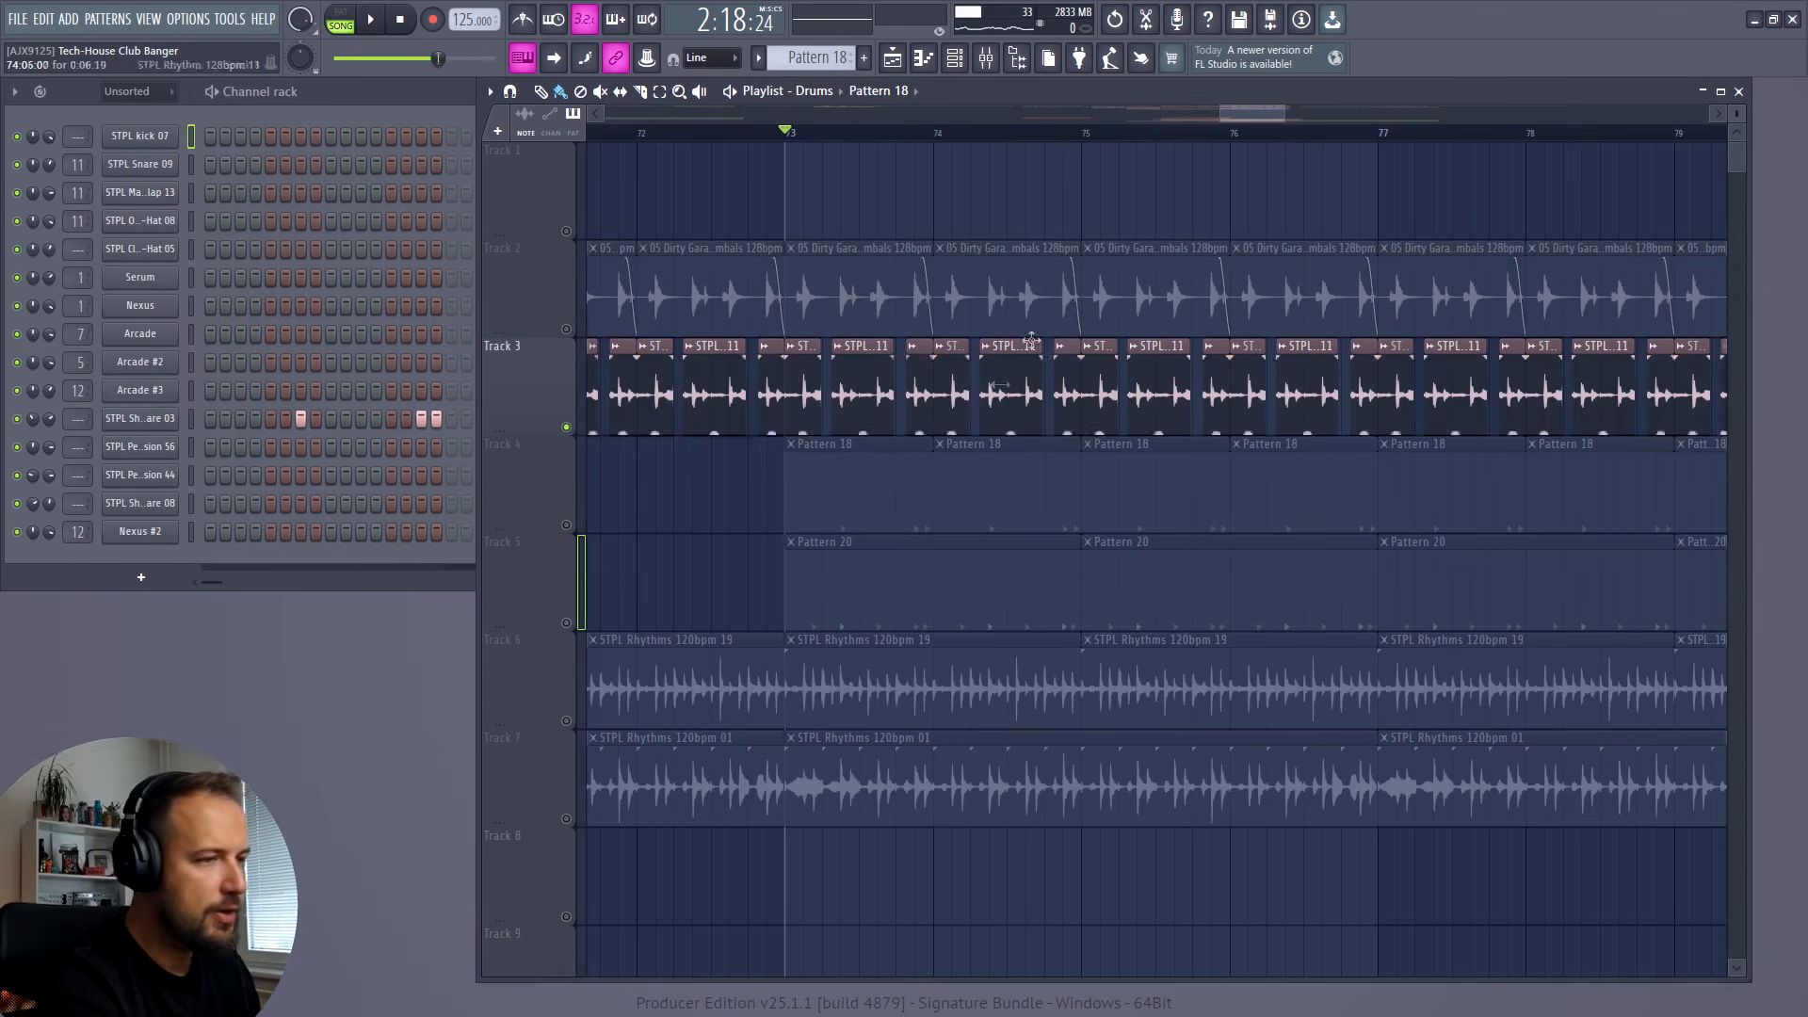
Step: Play soloed Track 3 from bar 73, and solo Track 4 to hear its Pattern 18 on its own in pattern mode
key(space)
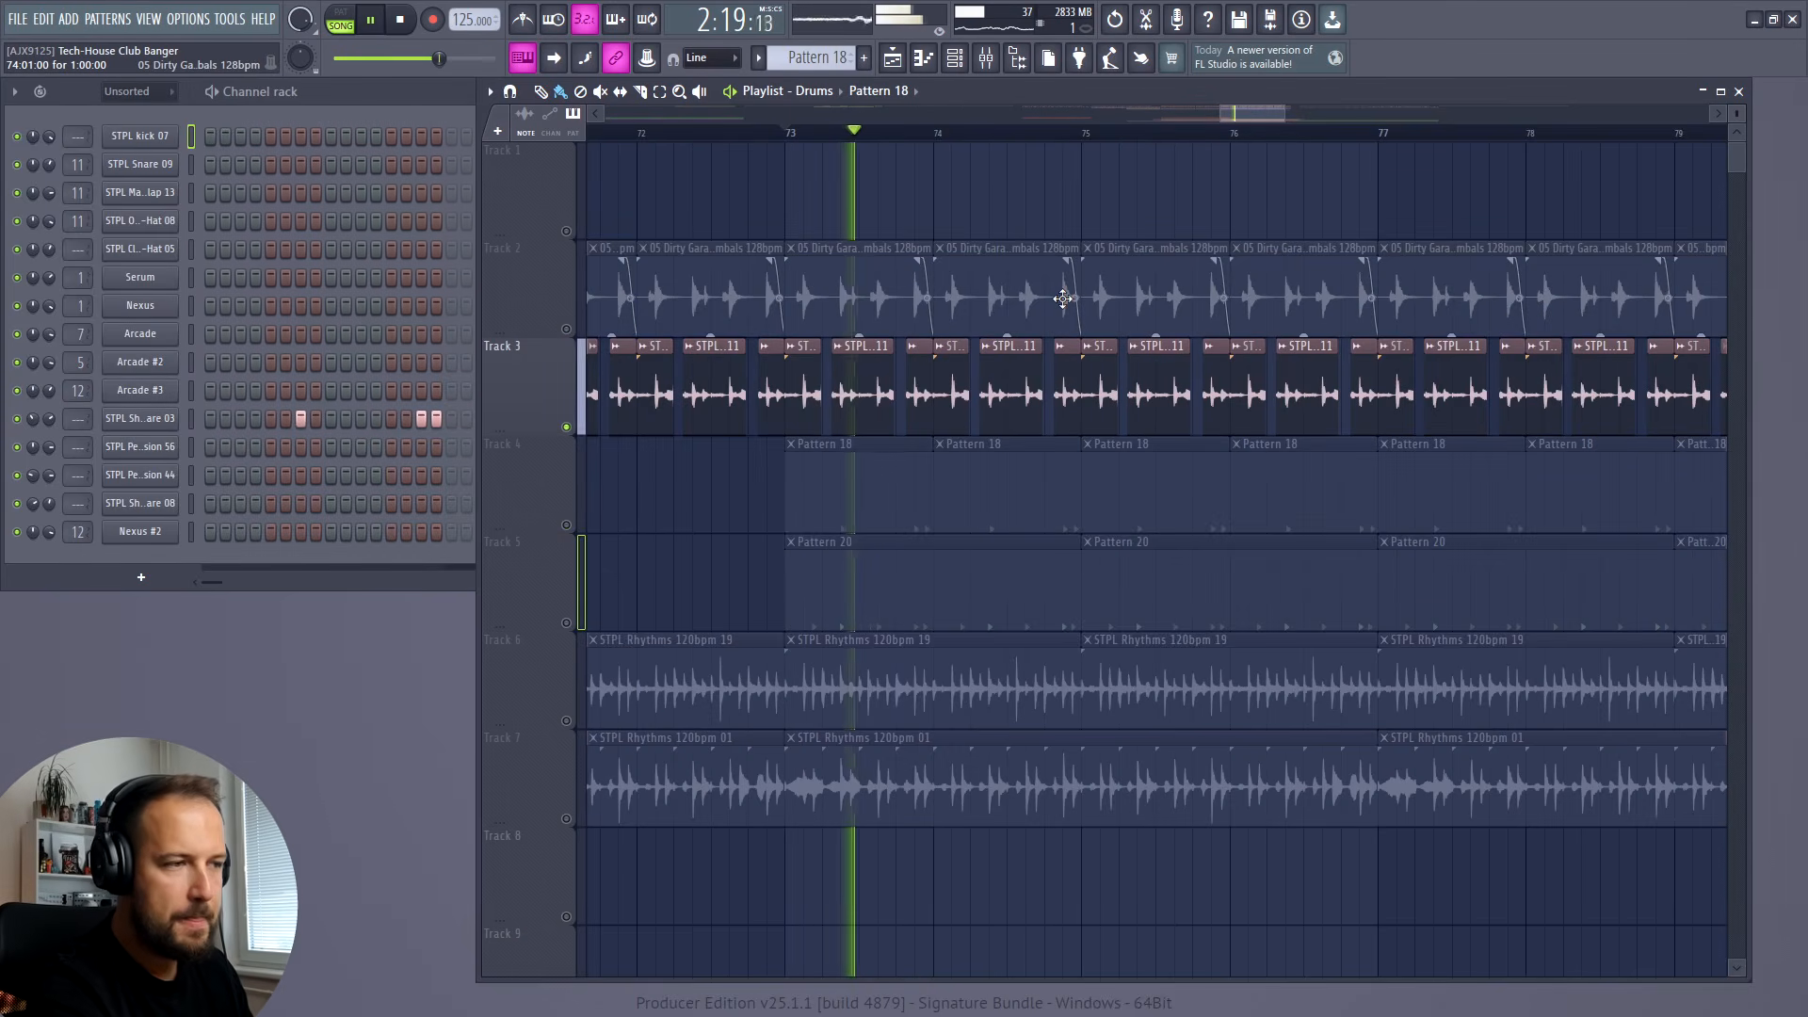
key(space)
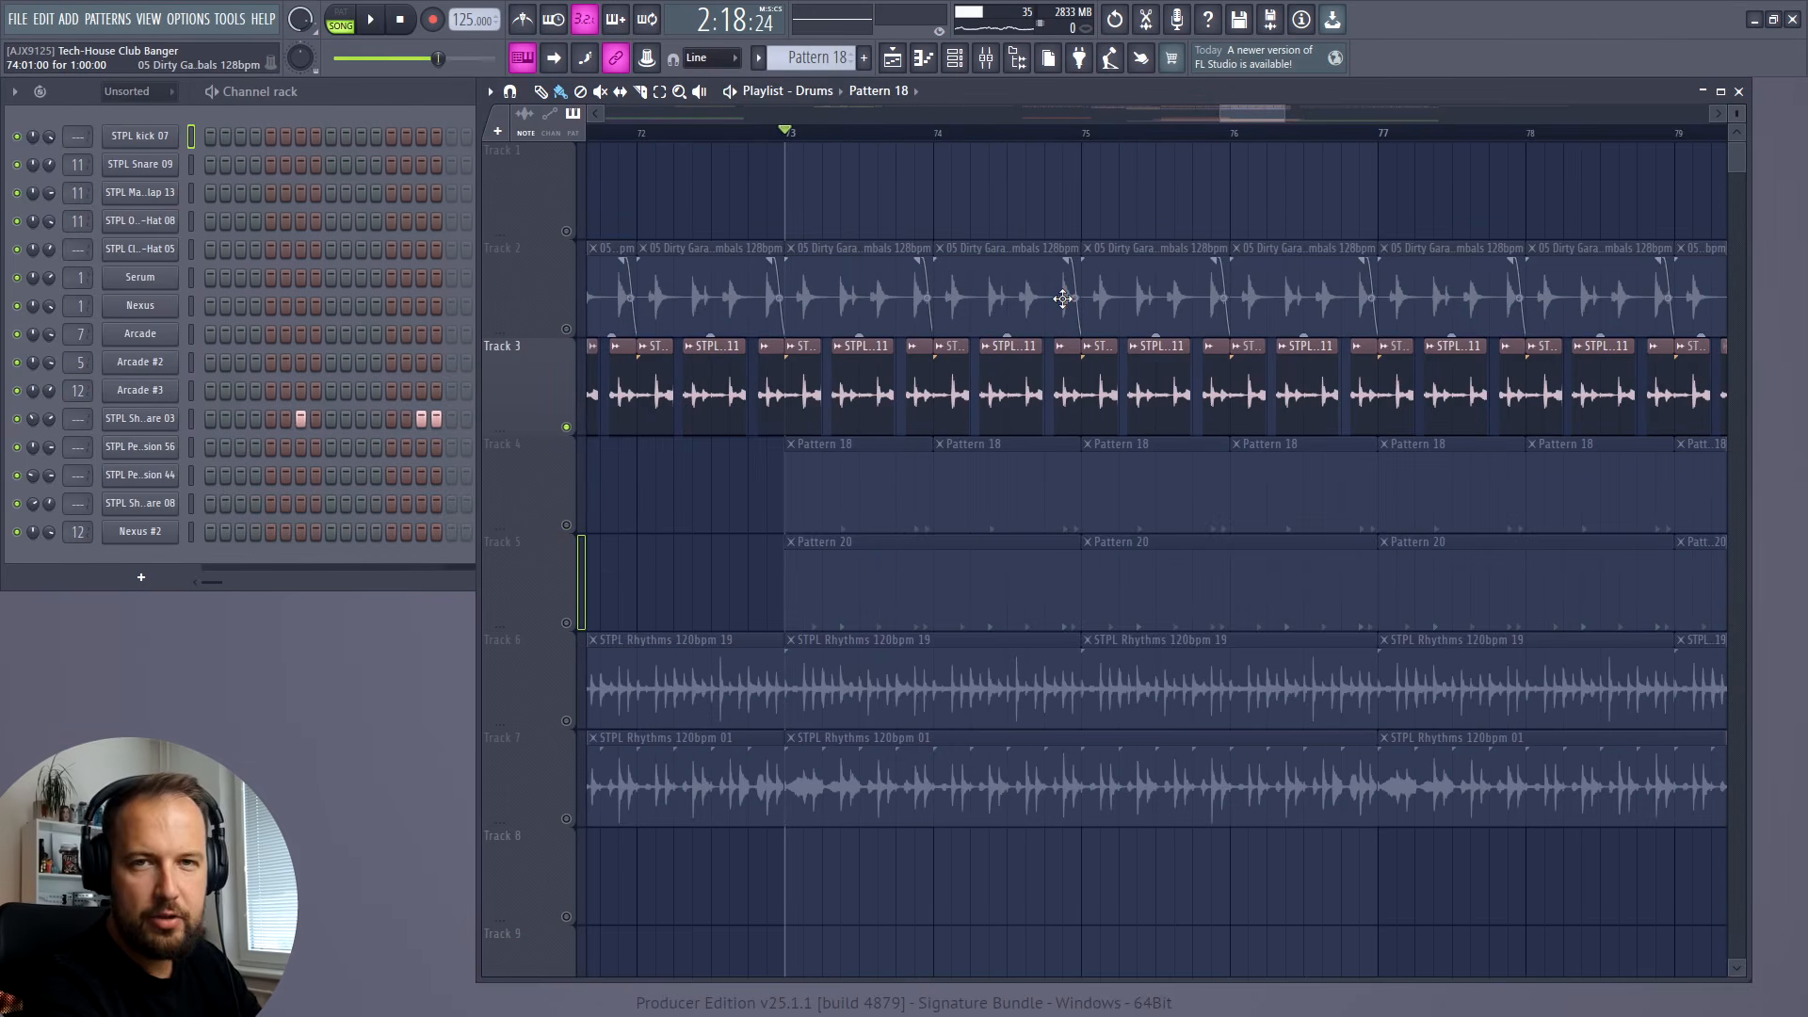
right_click(570, 527)
click(140, 418)
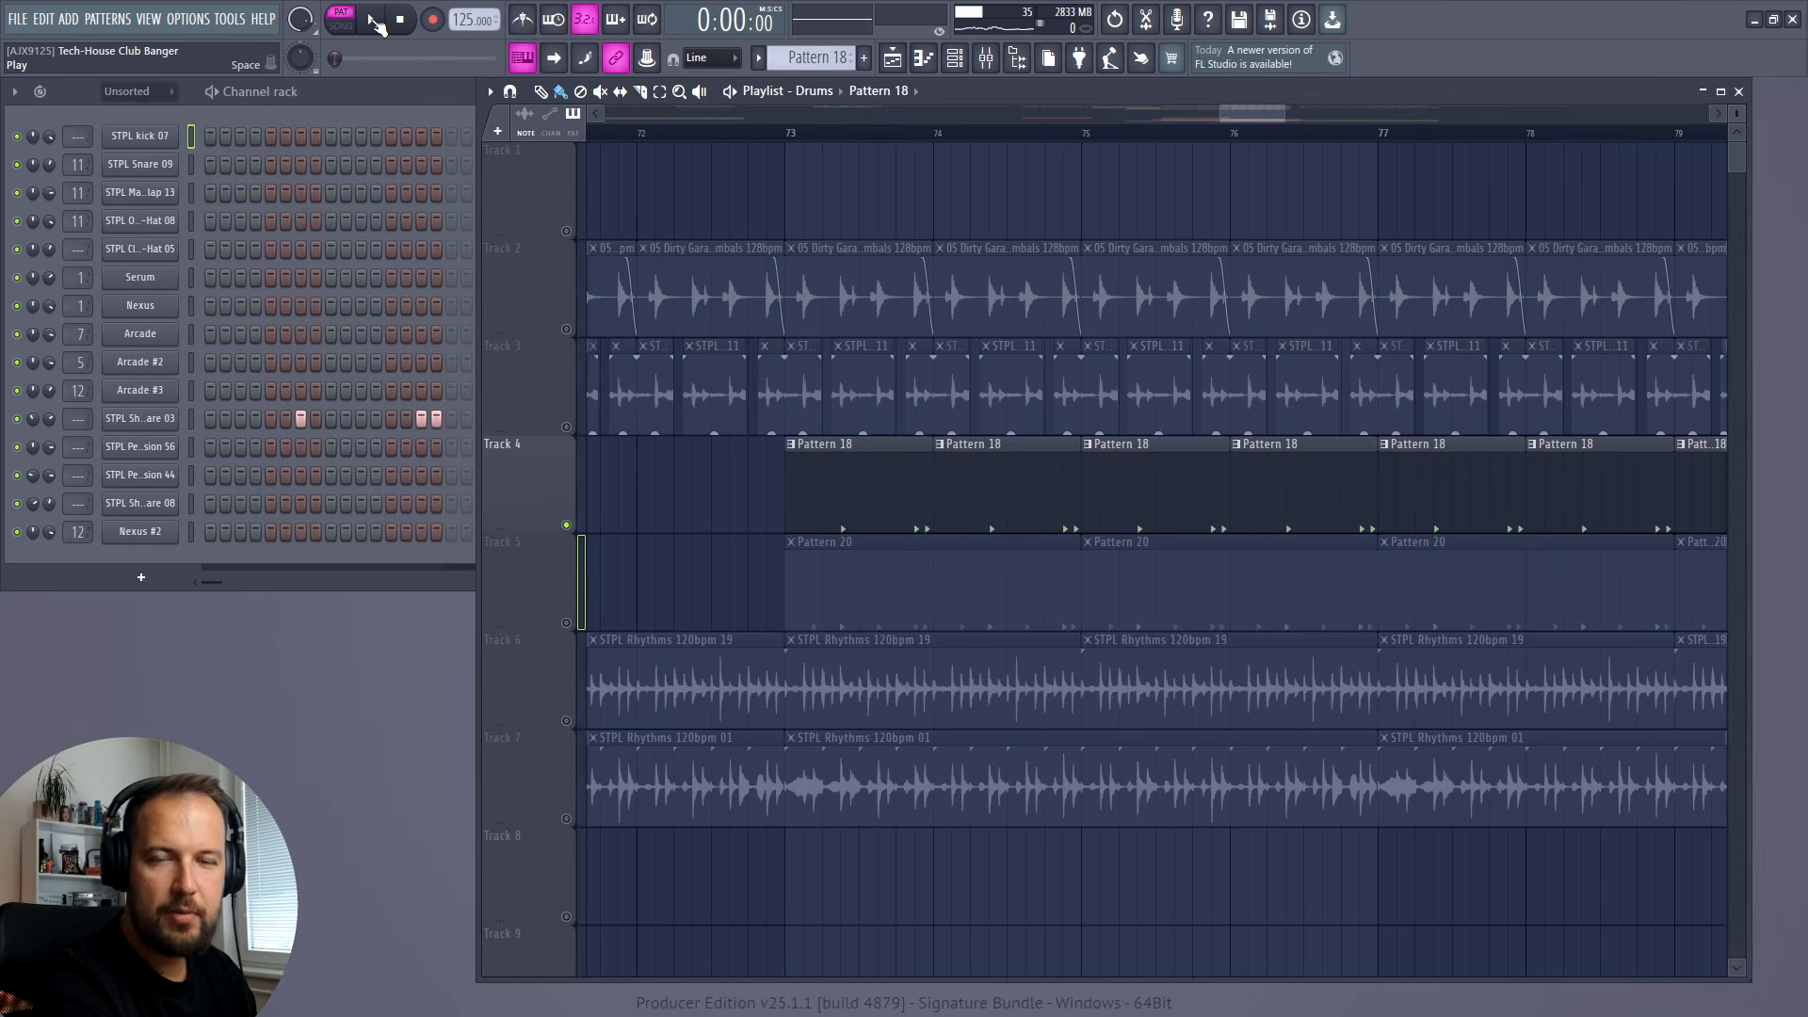
click(375, 23)
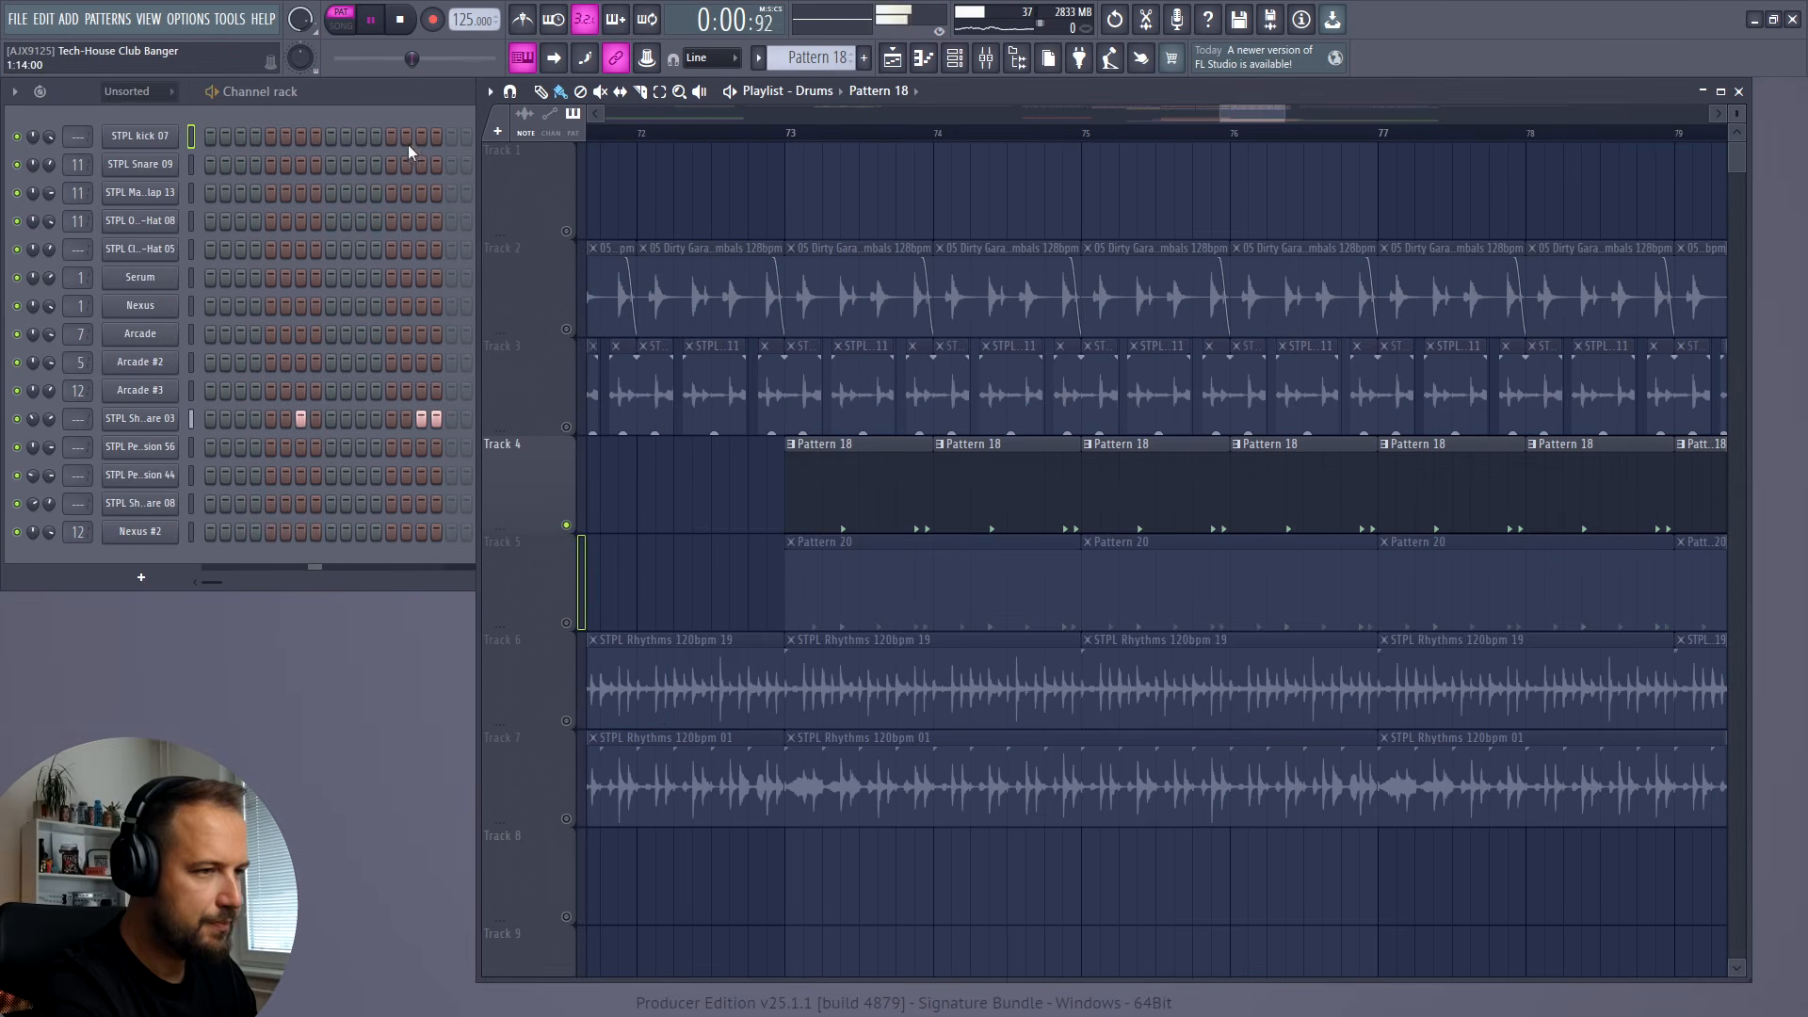
key(space)
Step: Return to song mode, unmute Track 3, and play it together with Pattern 18 on Track 4 from bar 73
key(l)
click(566, 426)
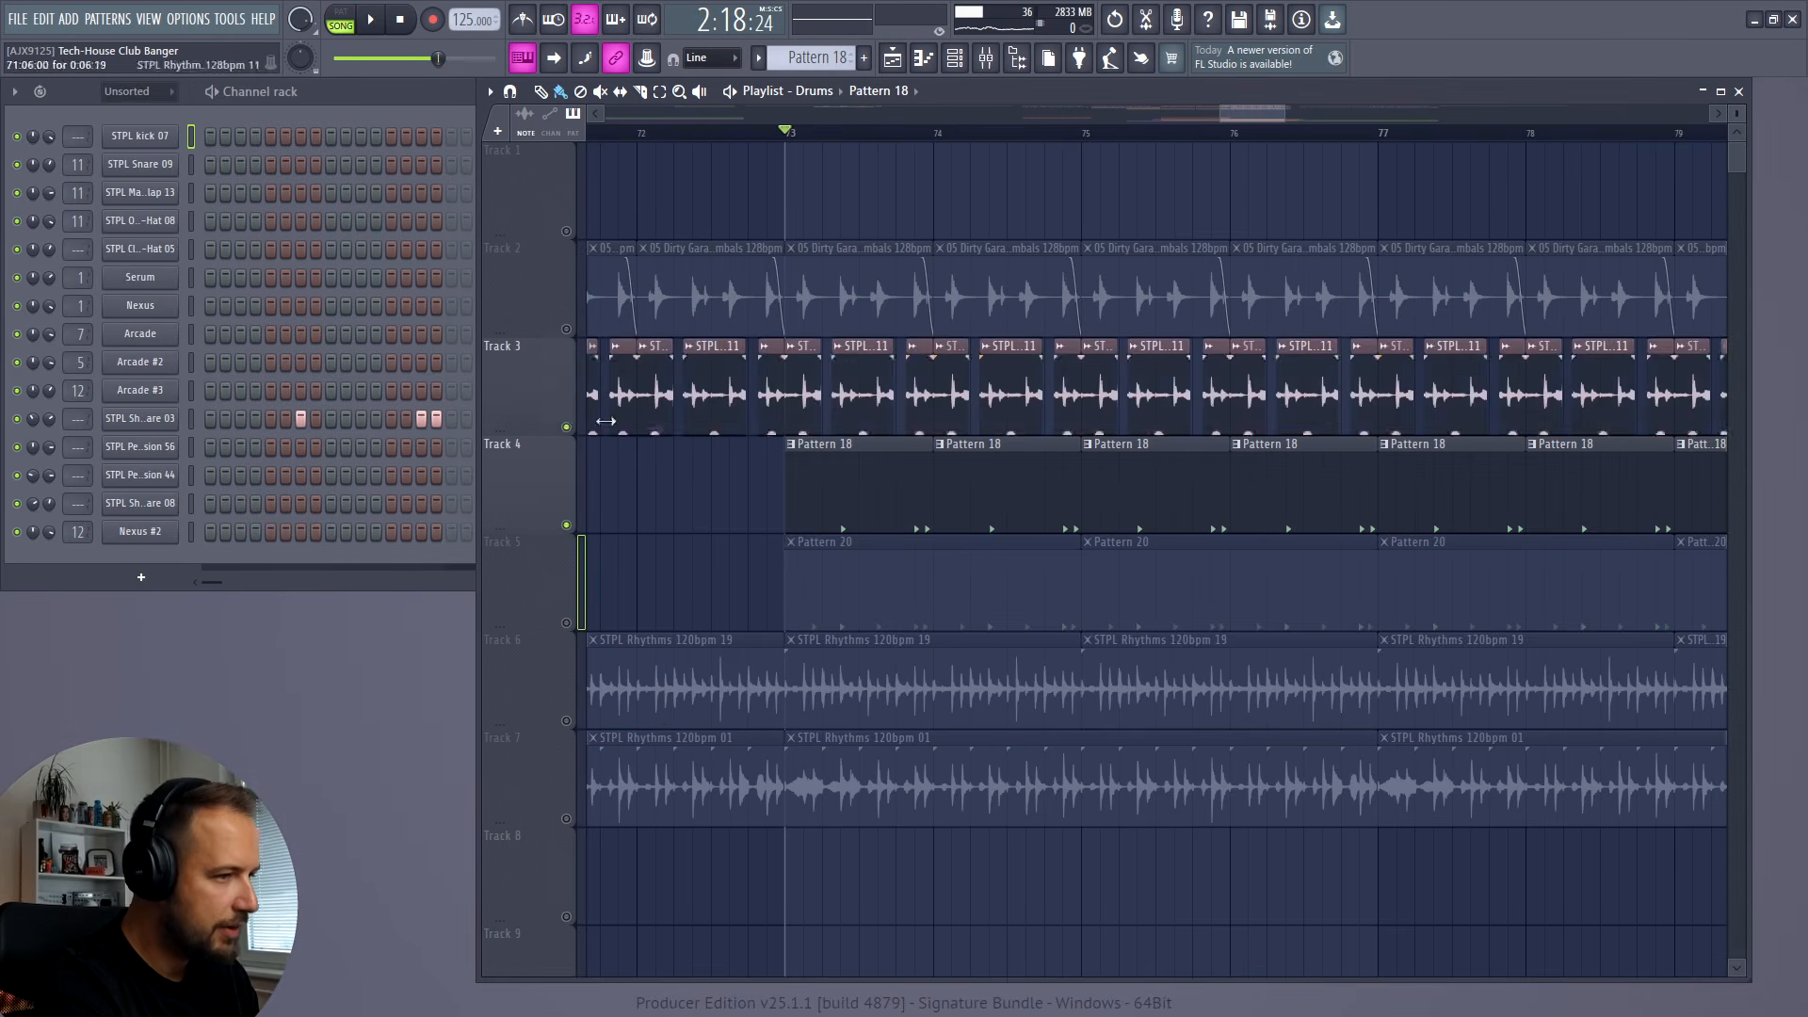
key(space)
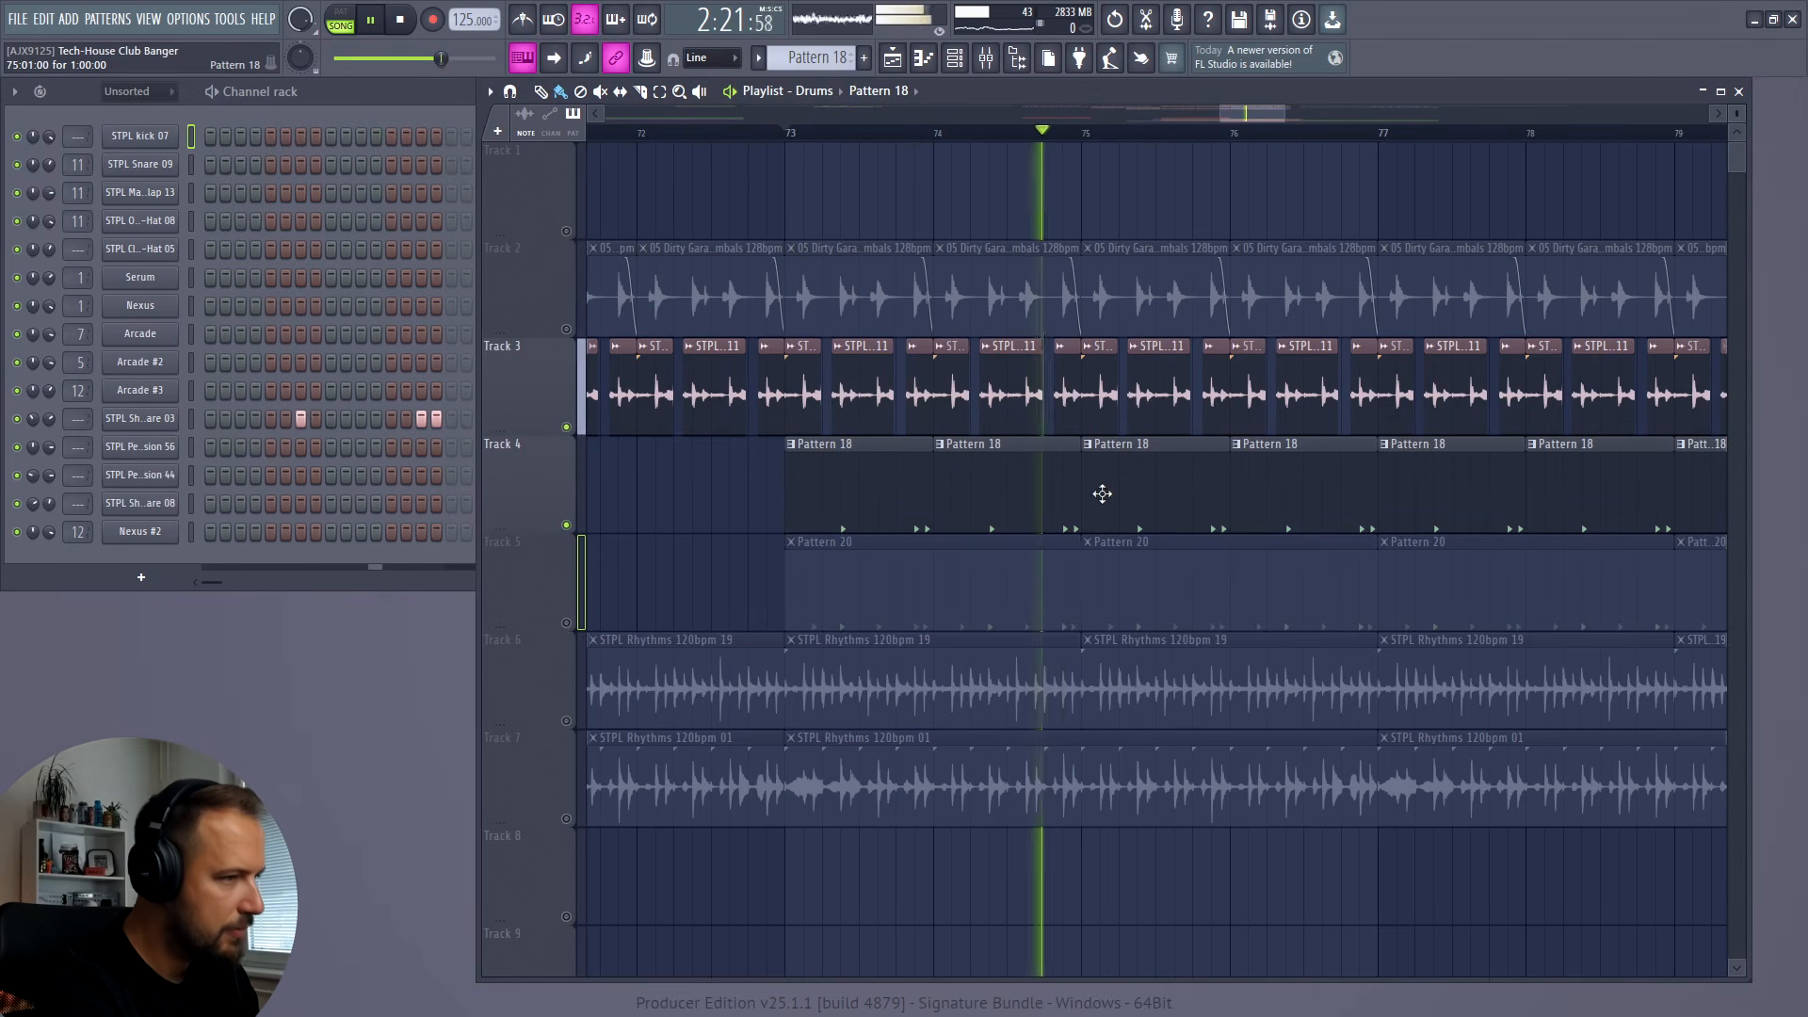
key(space)
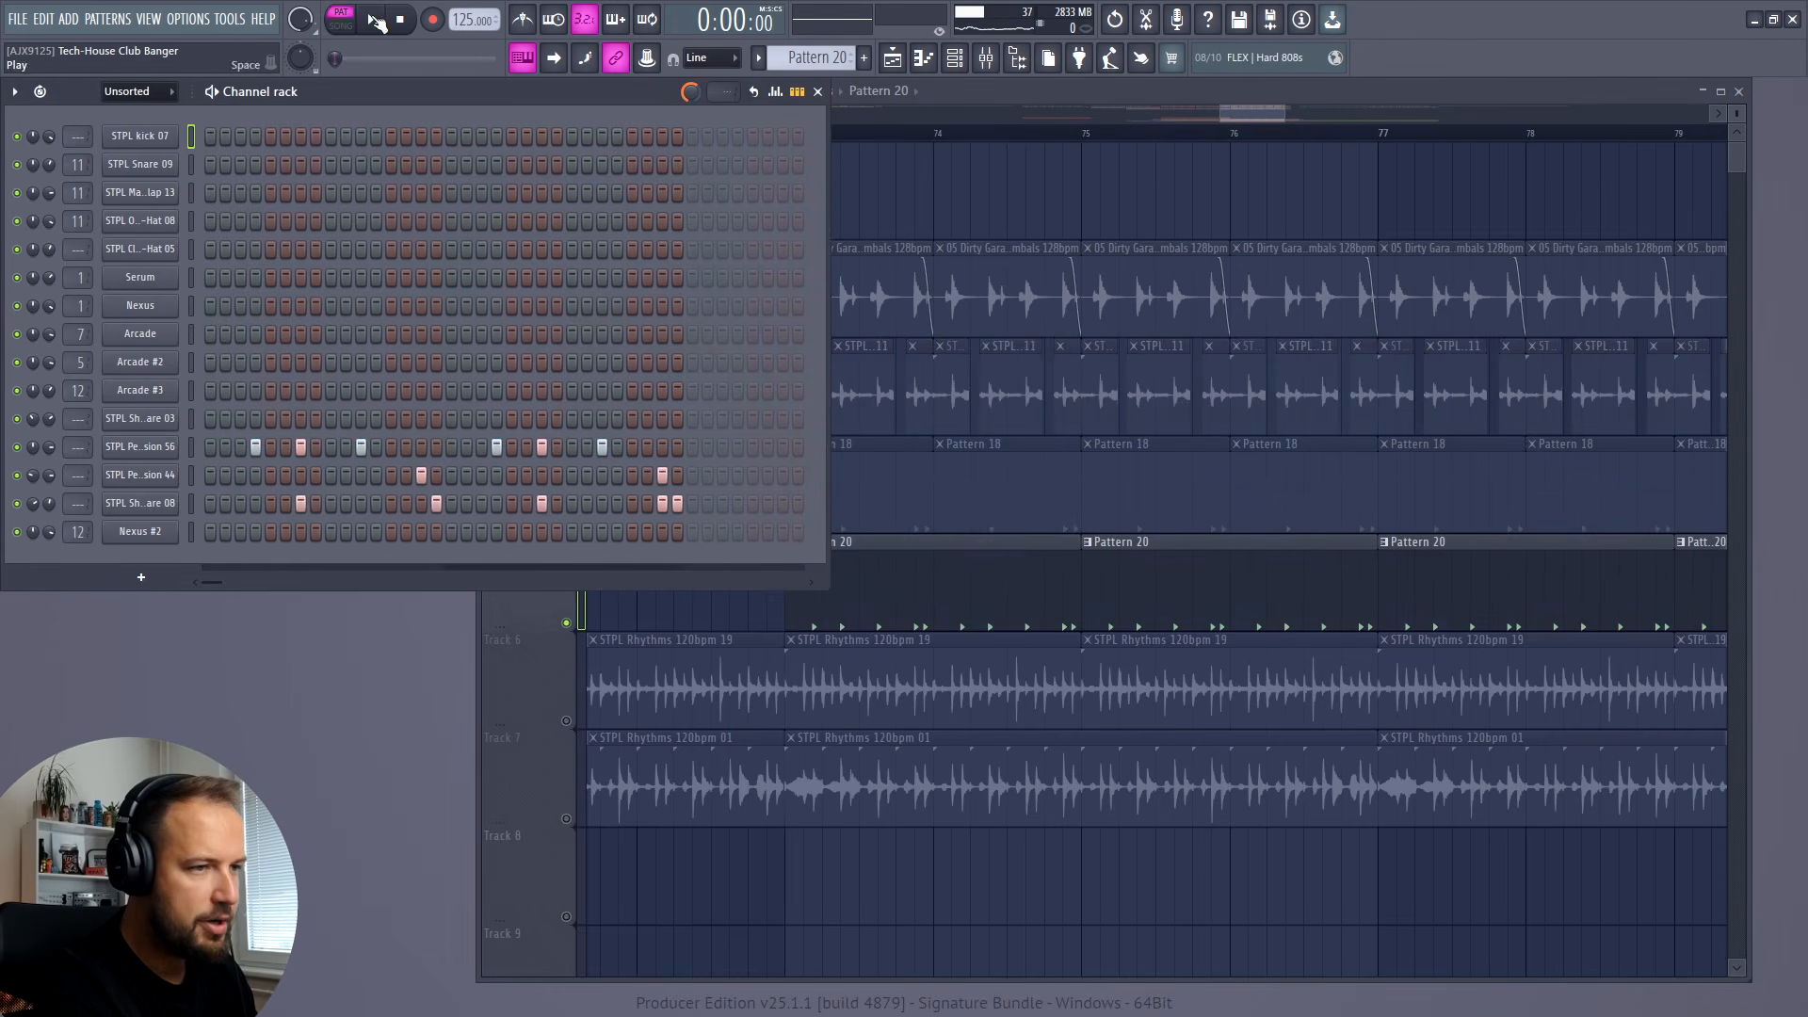
Step: Play Pattern 20 on its own in pattern mode, and play it together with Tracks 3 and 4 from bar 73 in song mode
click(376, 20)
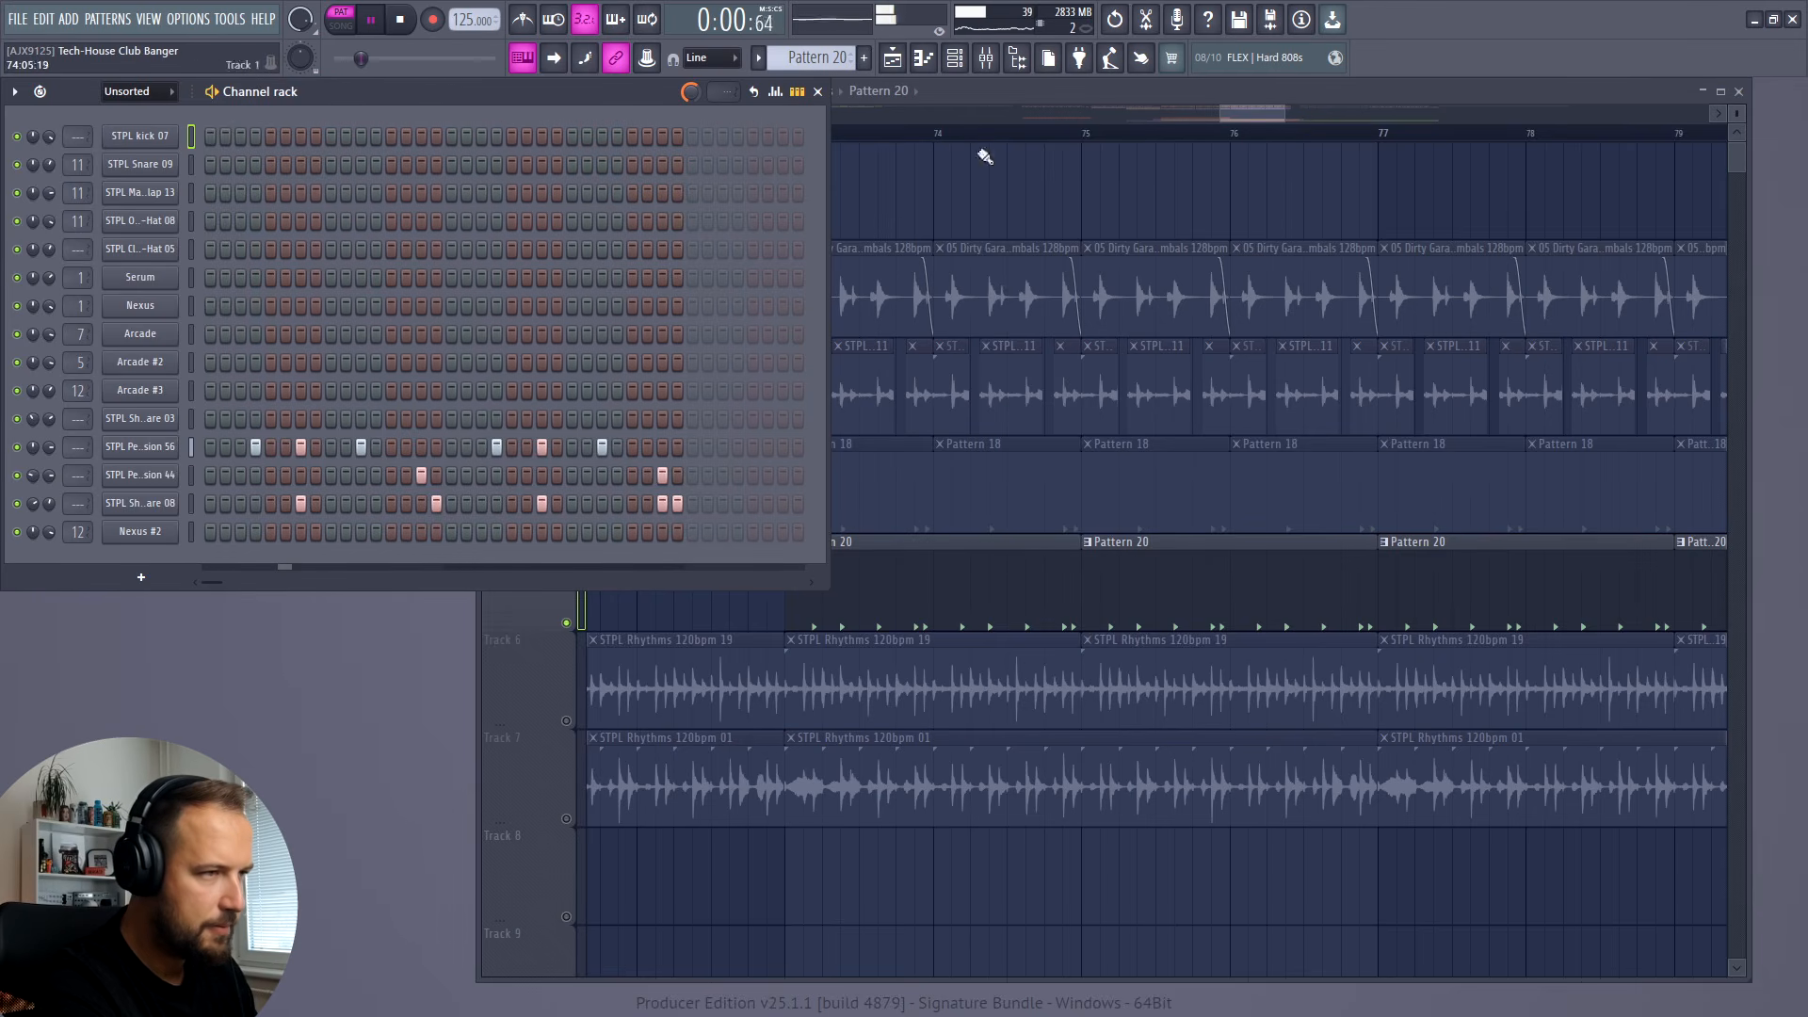
click(791, 135)
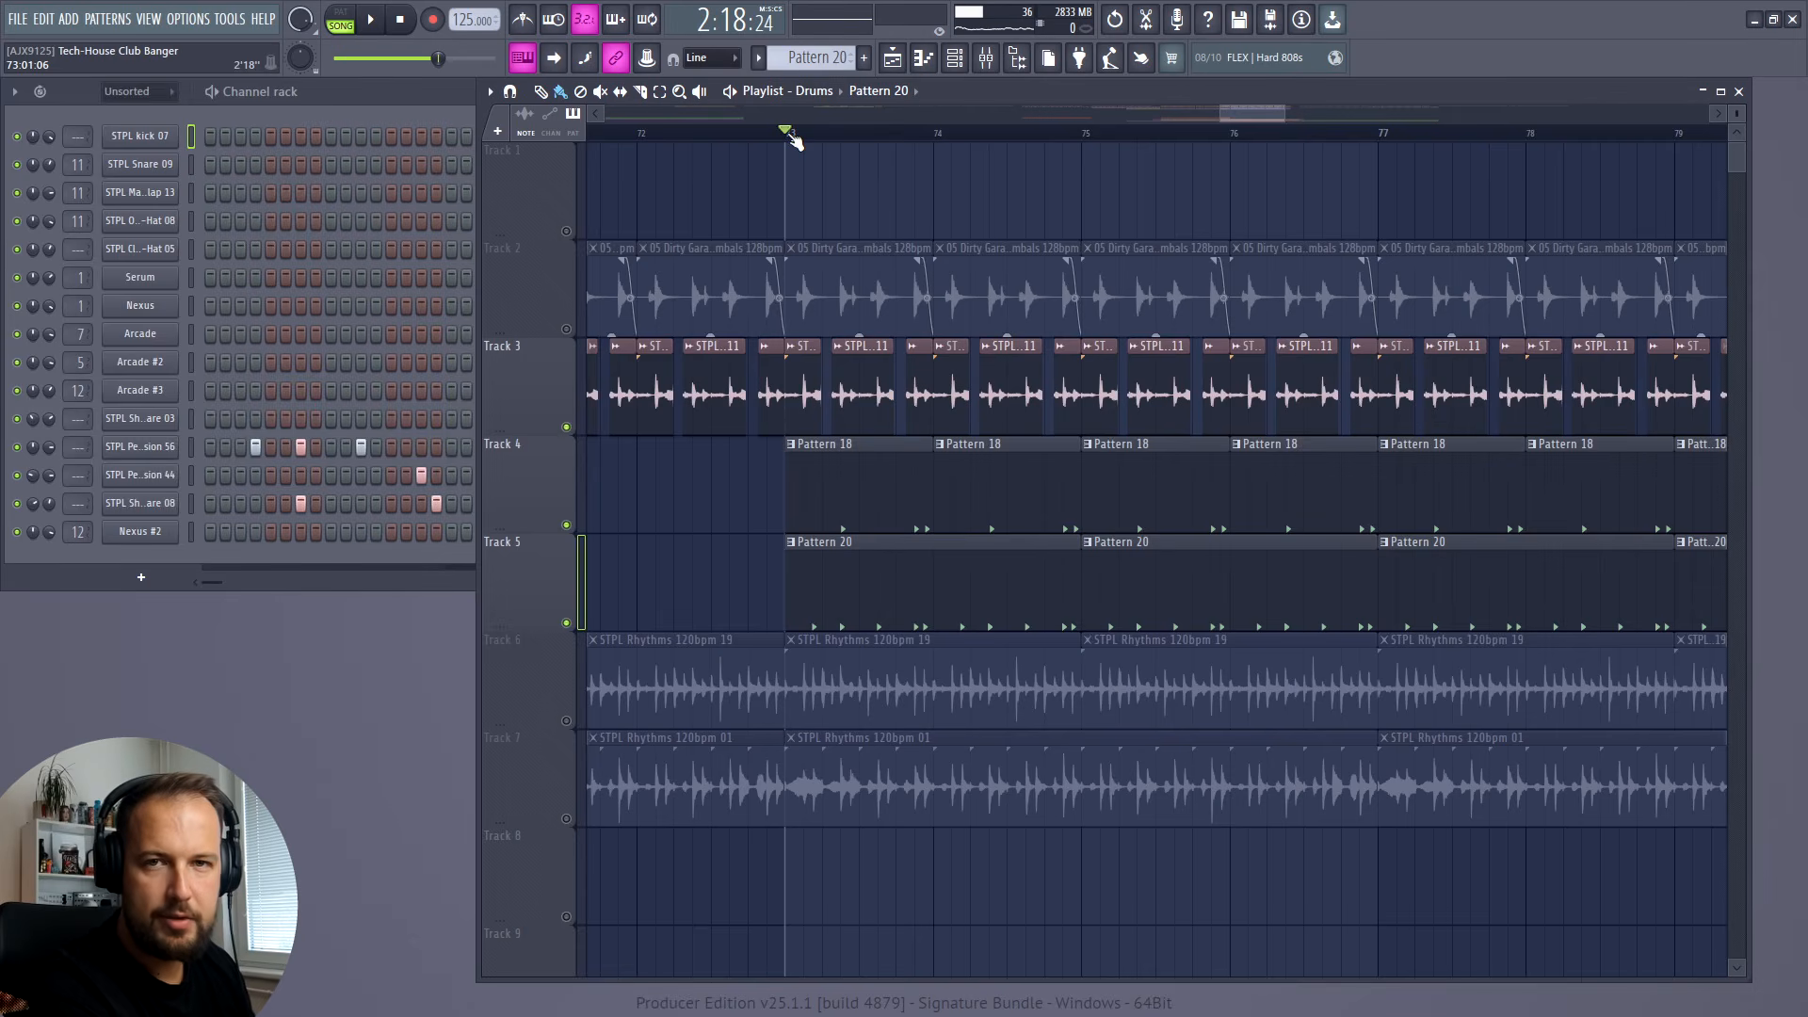
key(space)
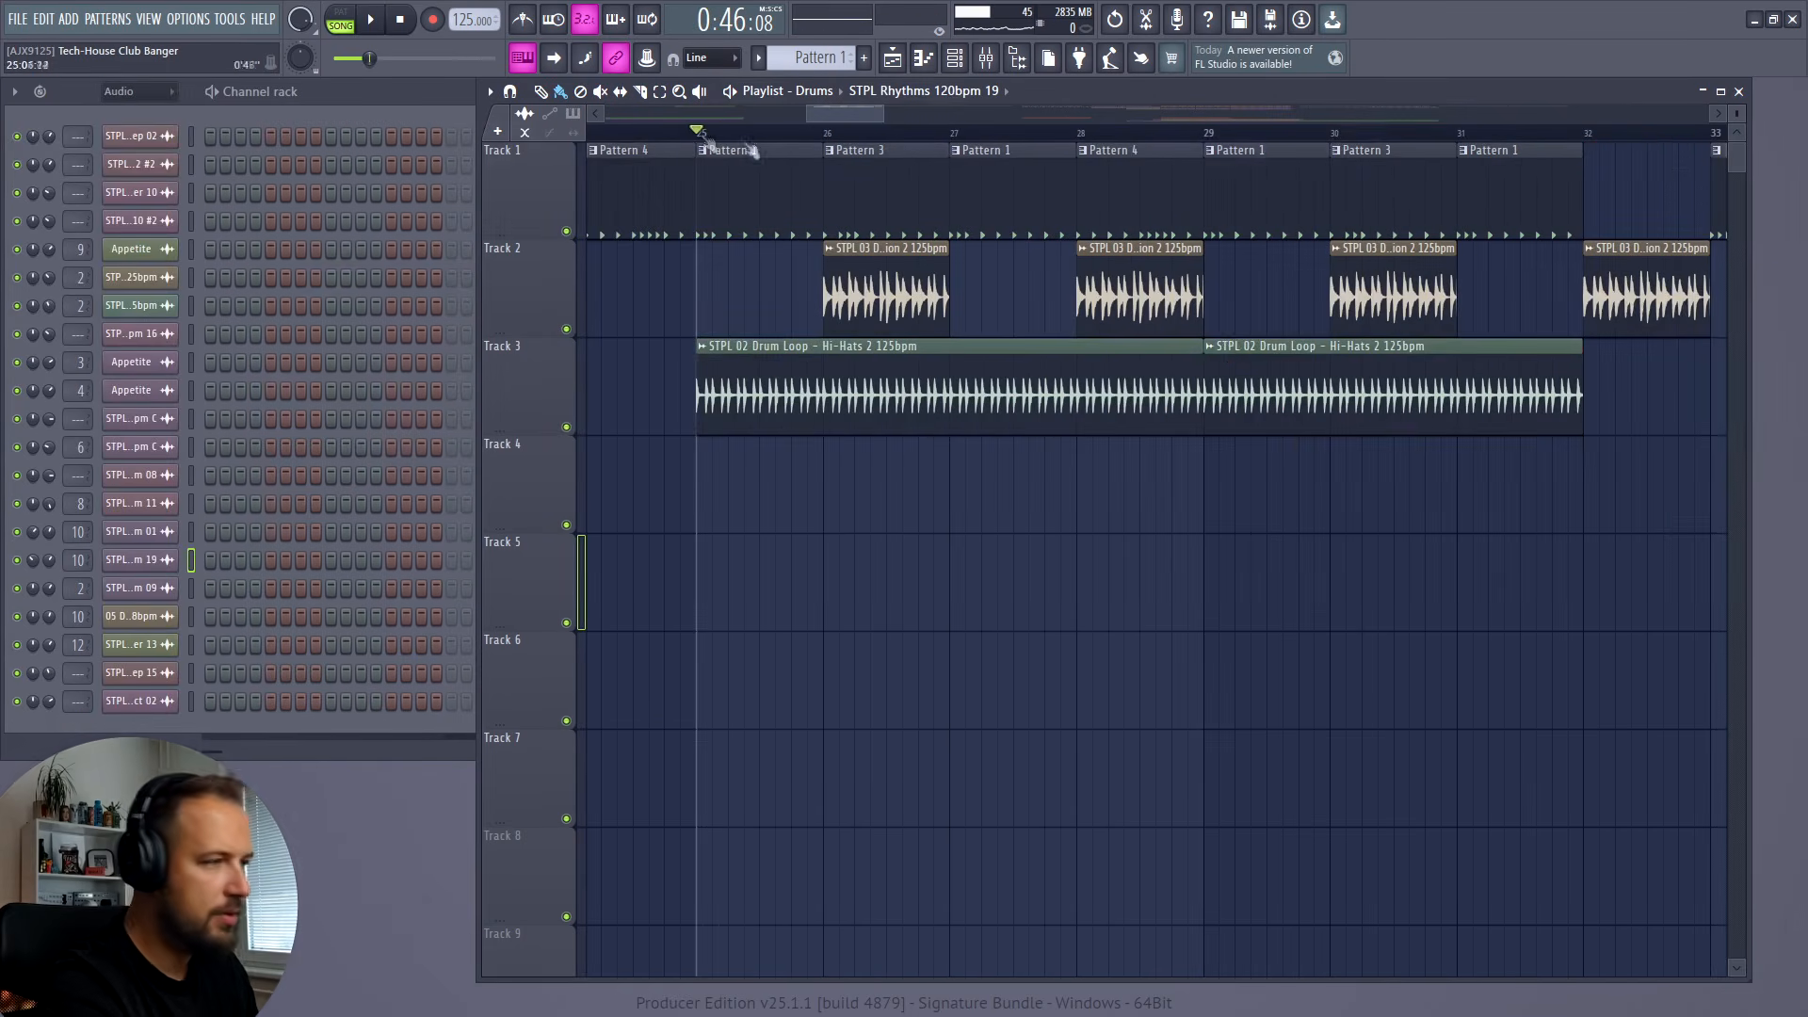
Step: Play the drum arrangement from bar 25, where the hi-hat loop on Track 3 starts
key(space)
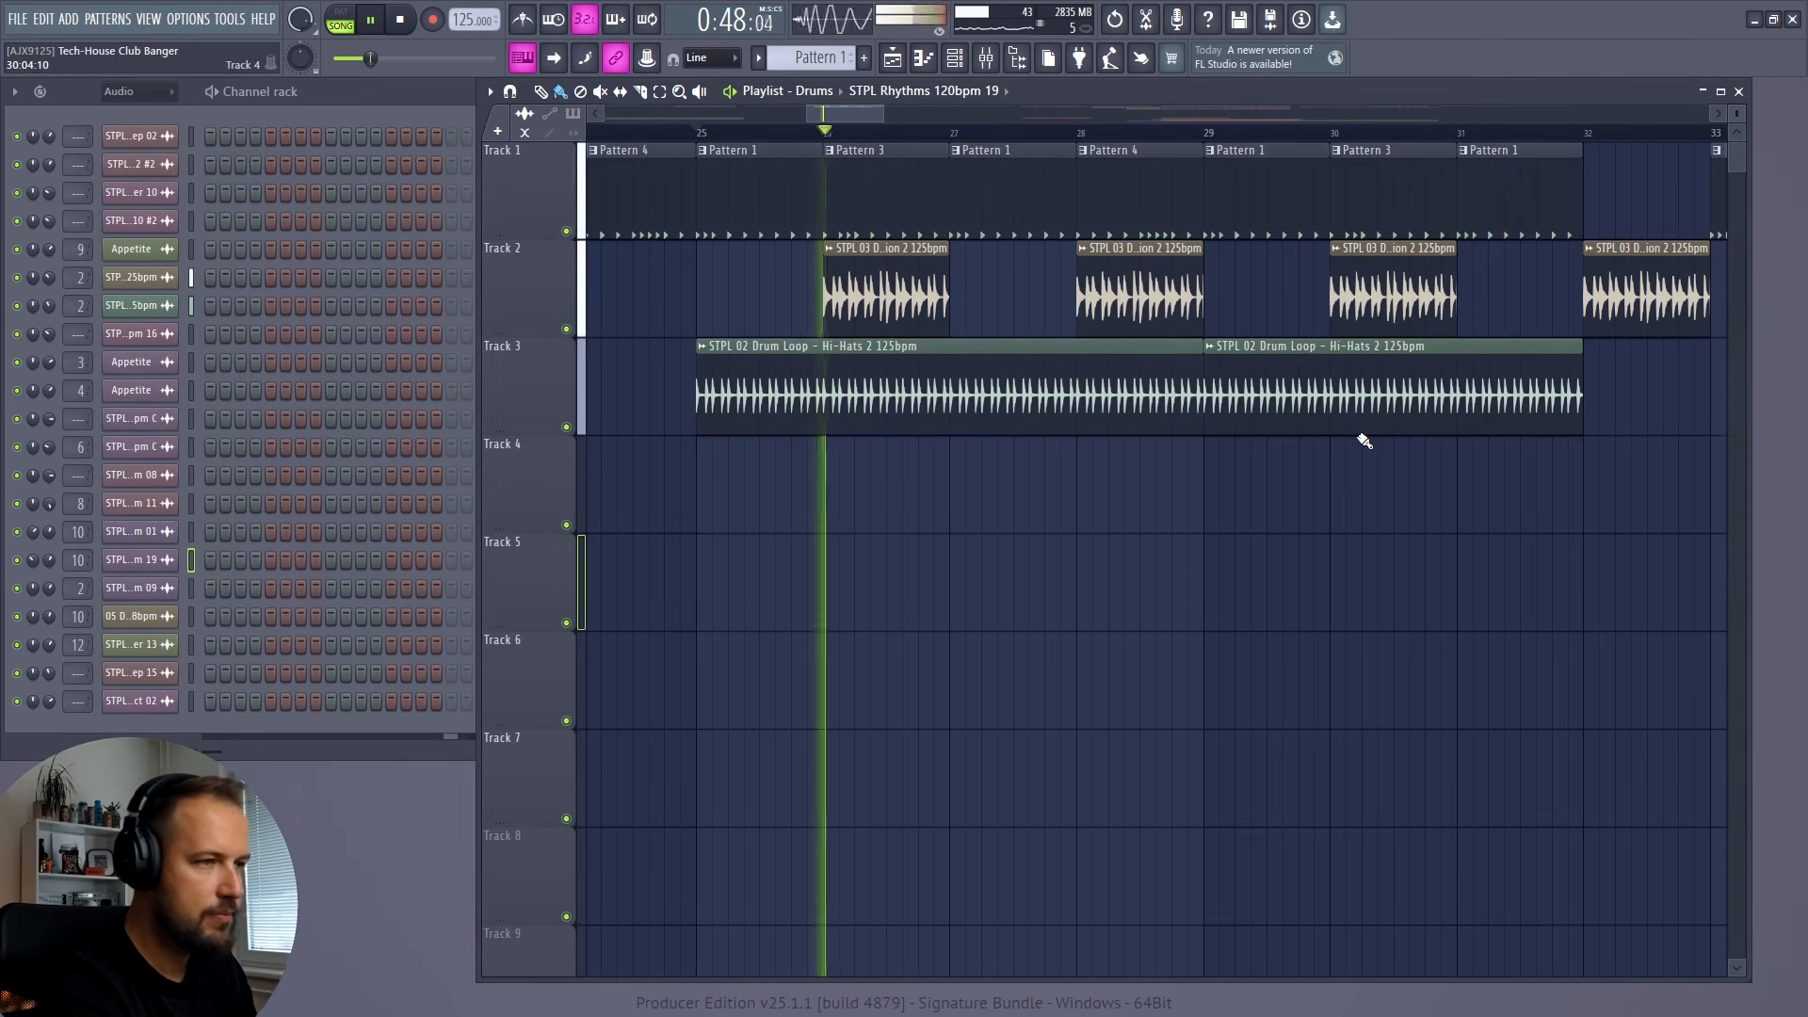
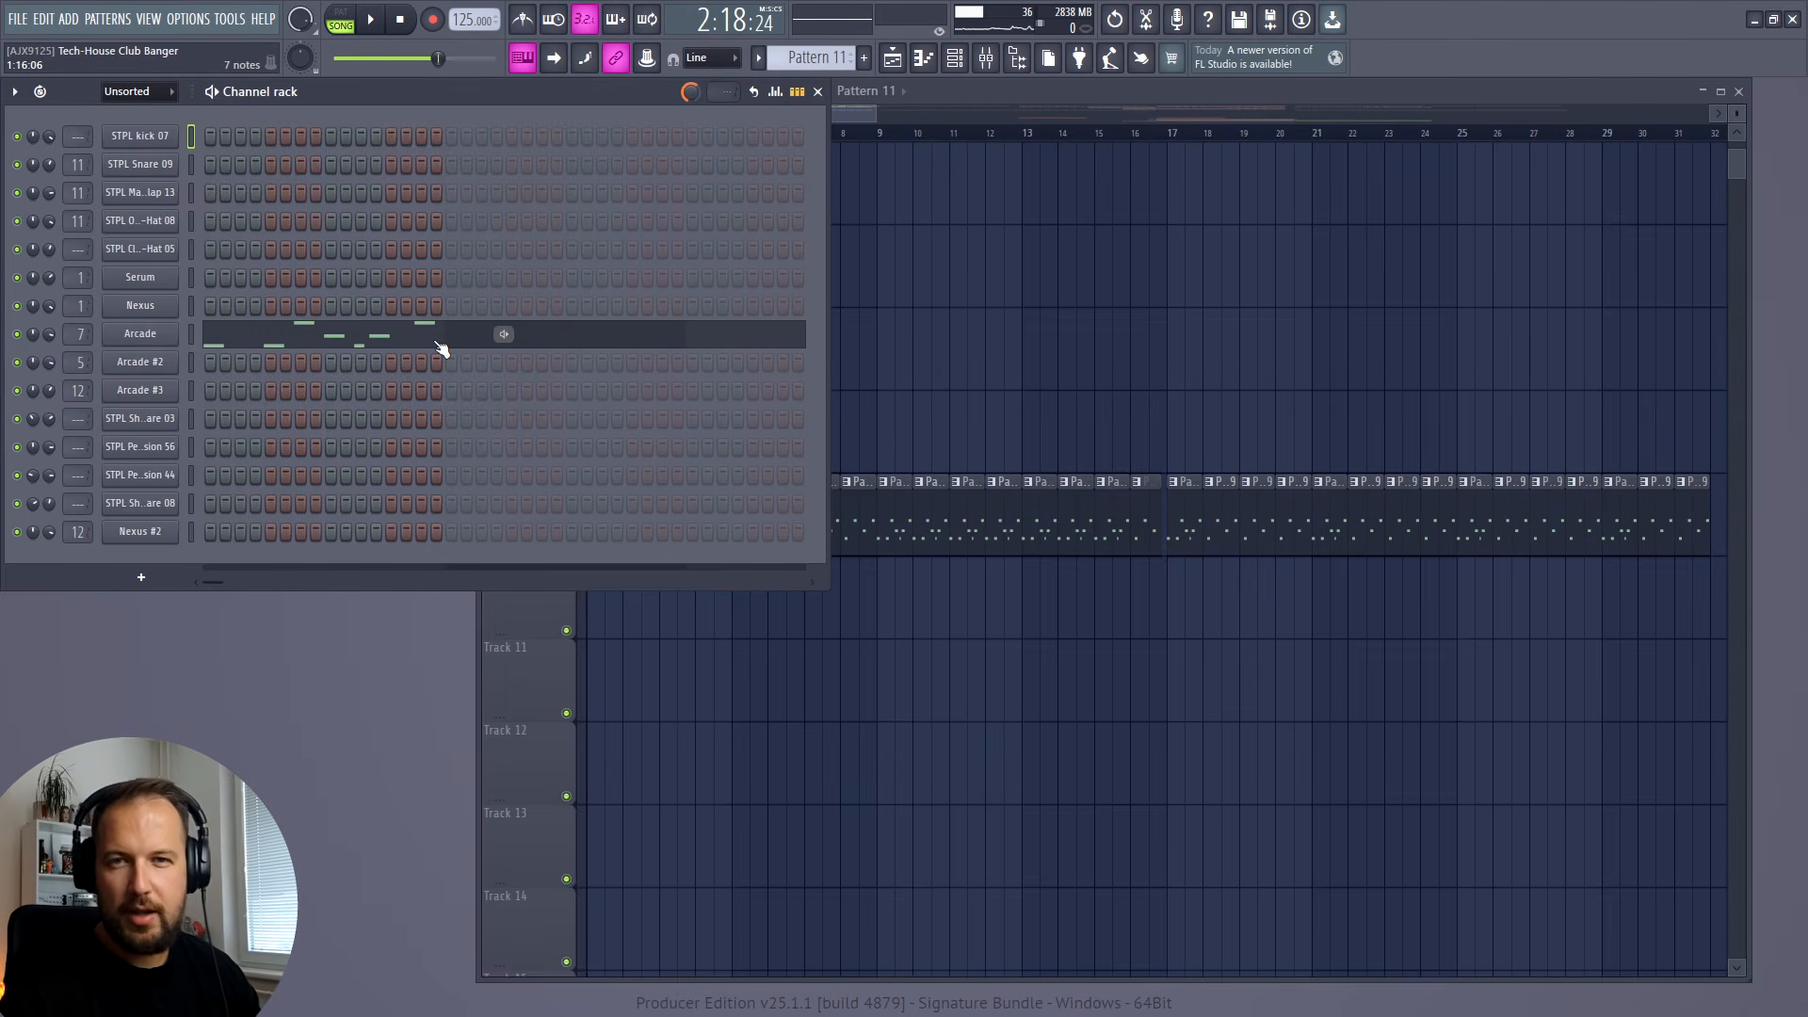
Step: Open the Arcade channel's Pattern 11 notes in the piano roll and play them in pattern mode
click(438, 344)
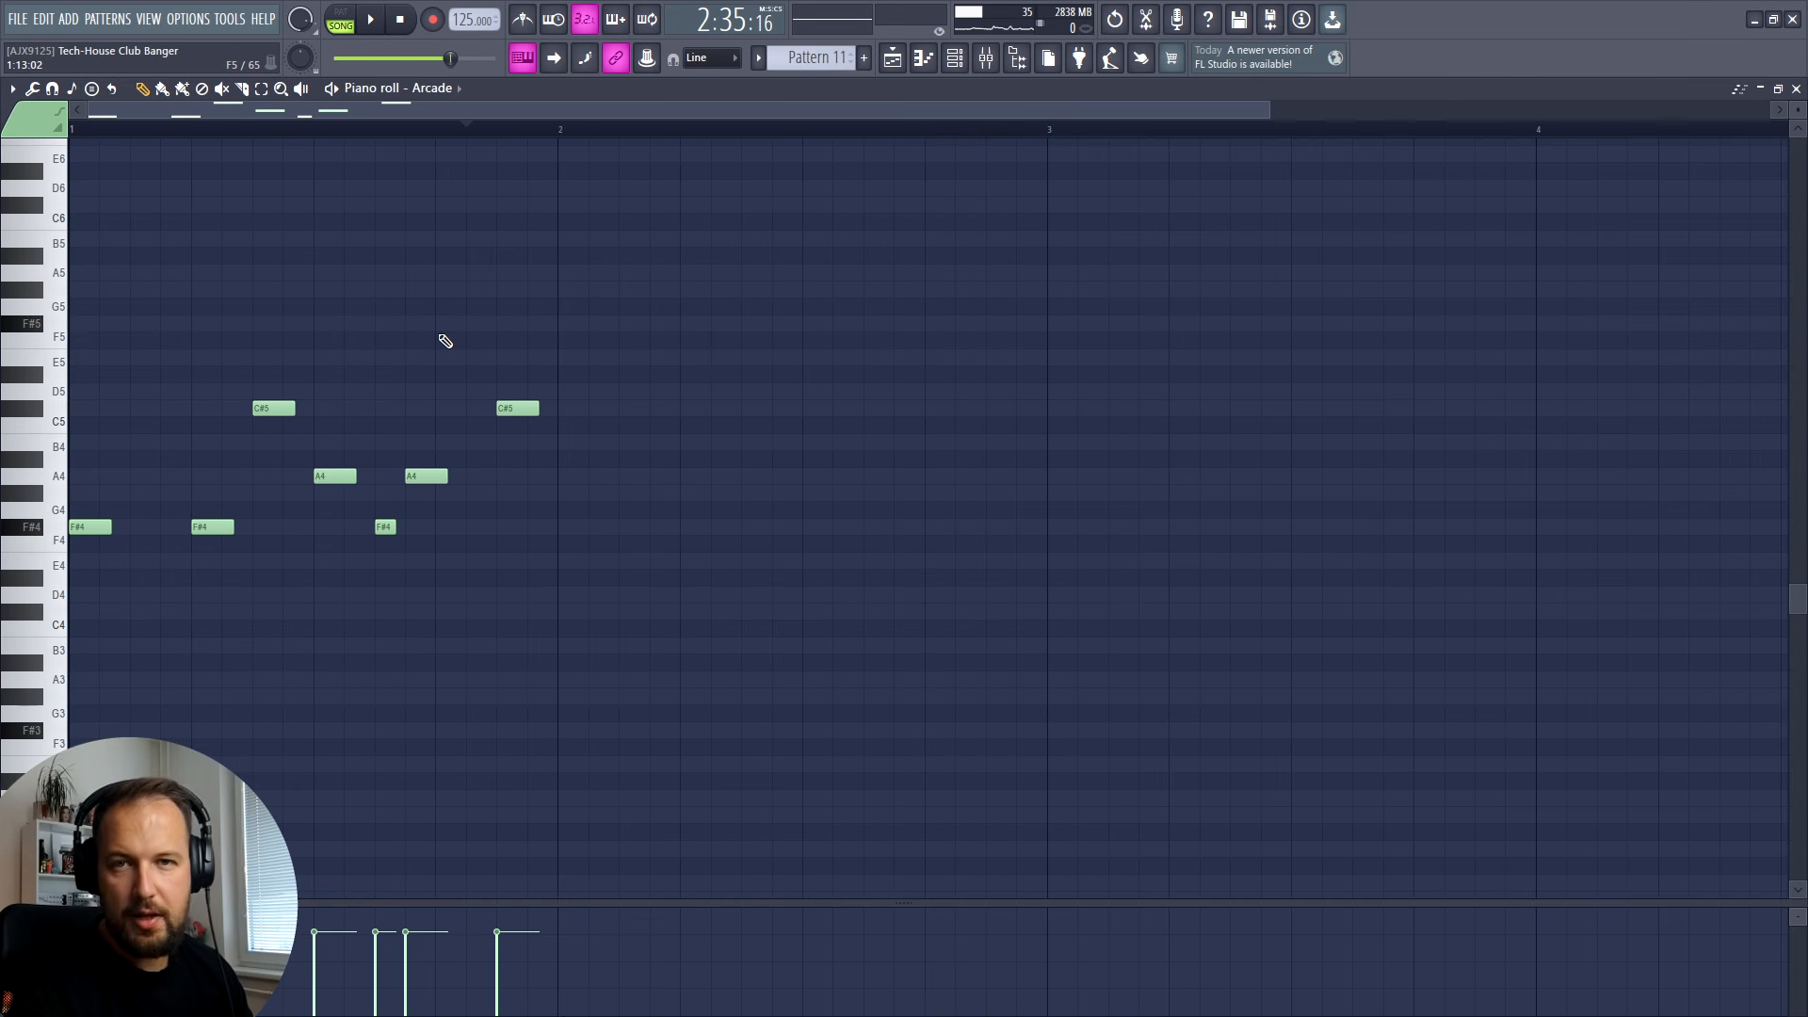
click(344, 22)
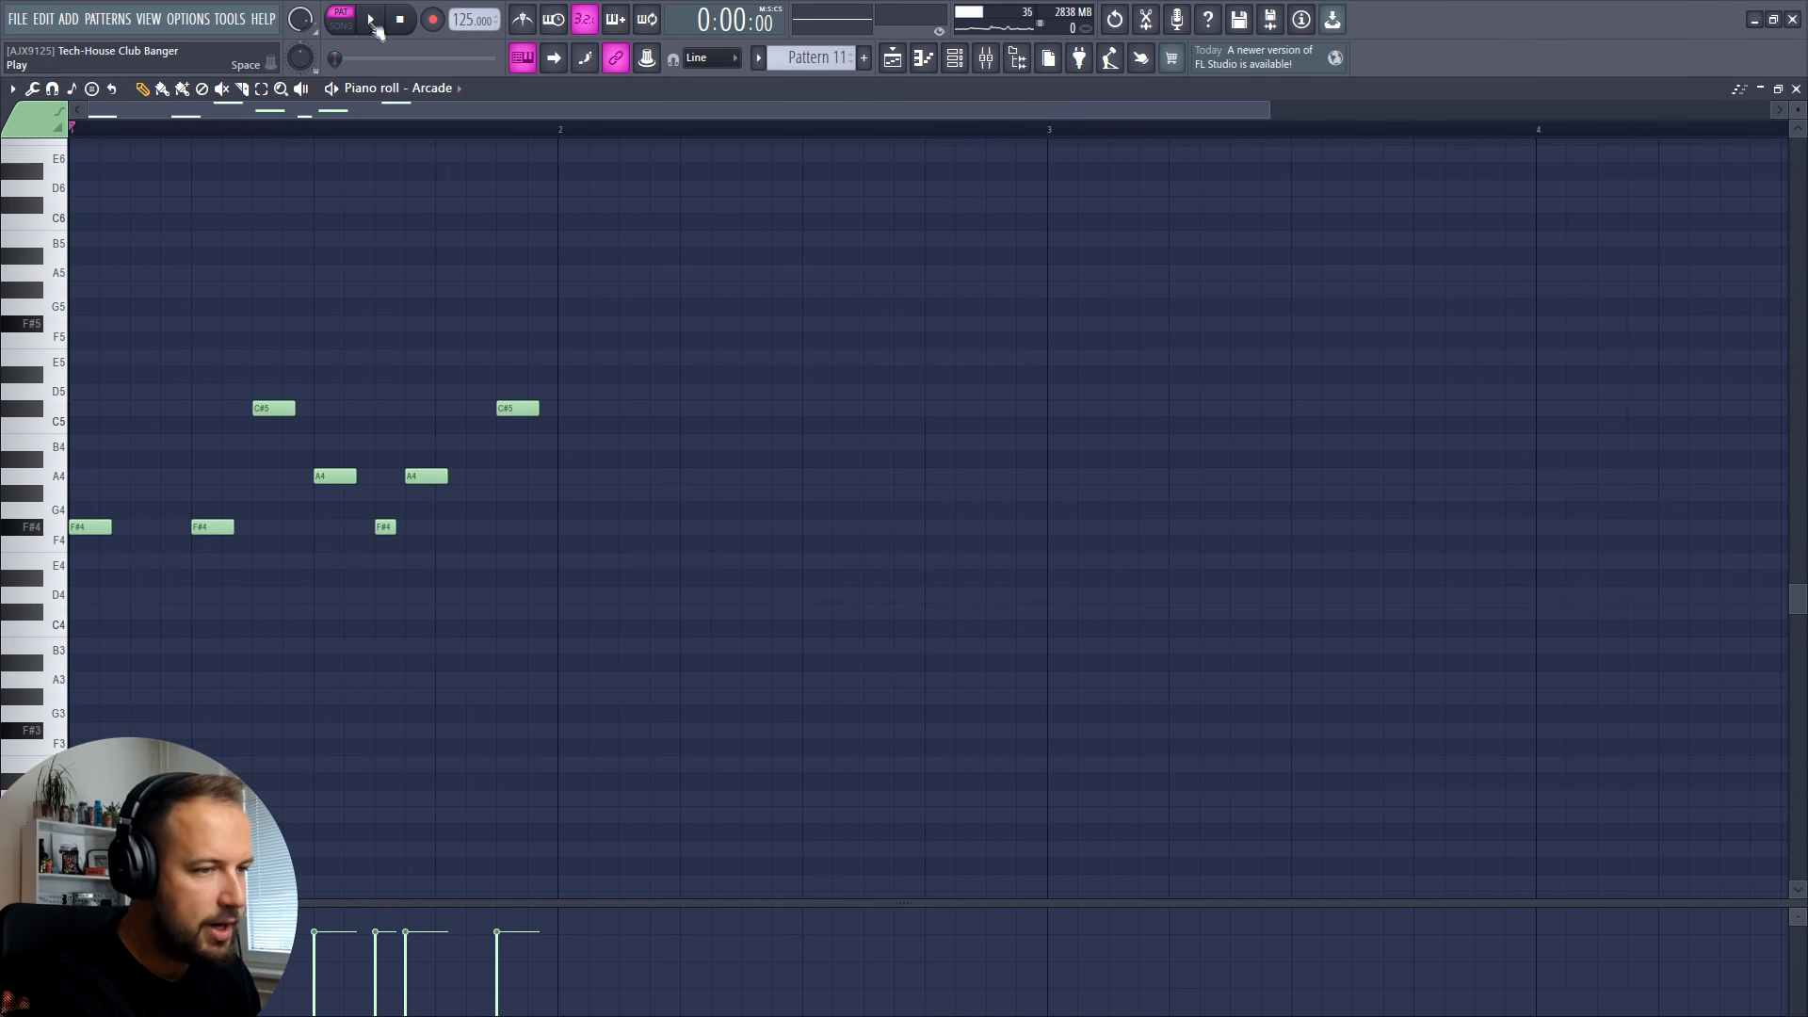
key(space)
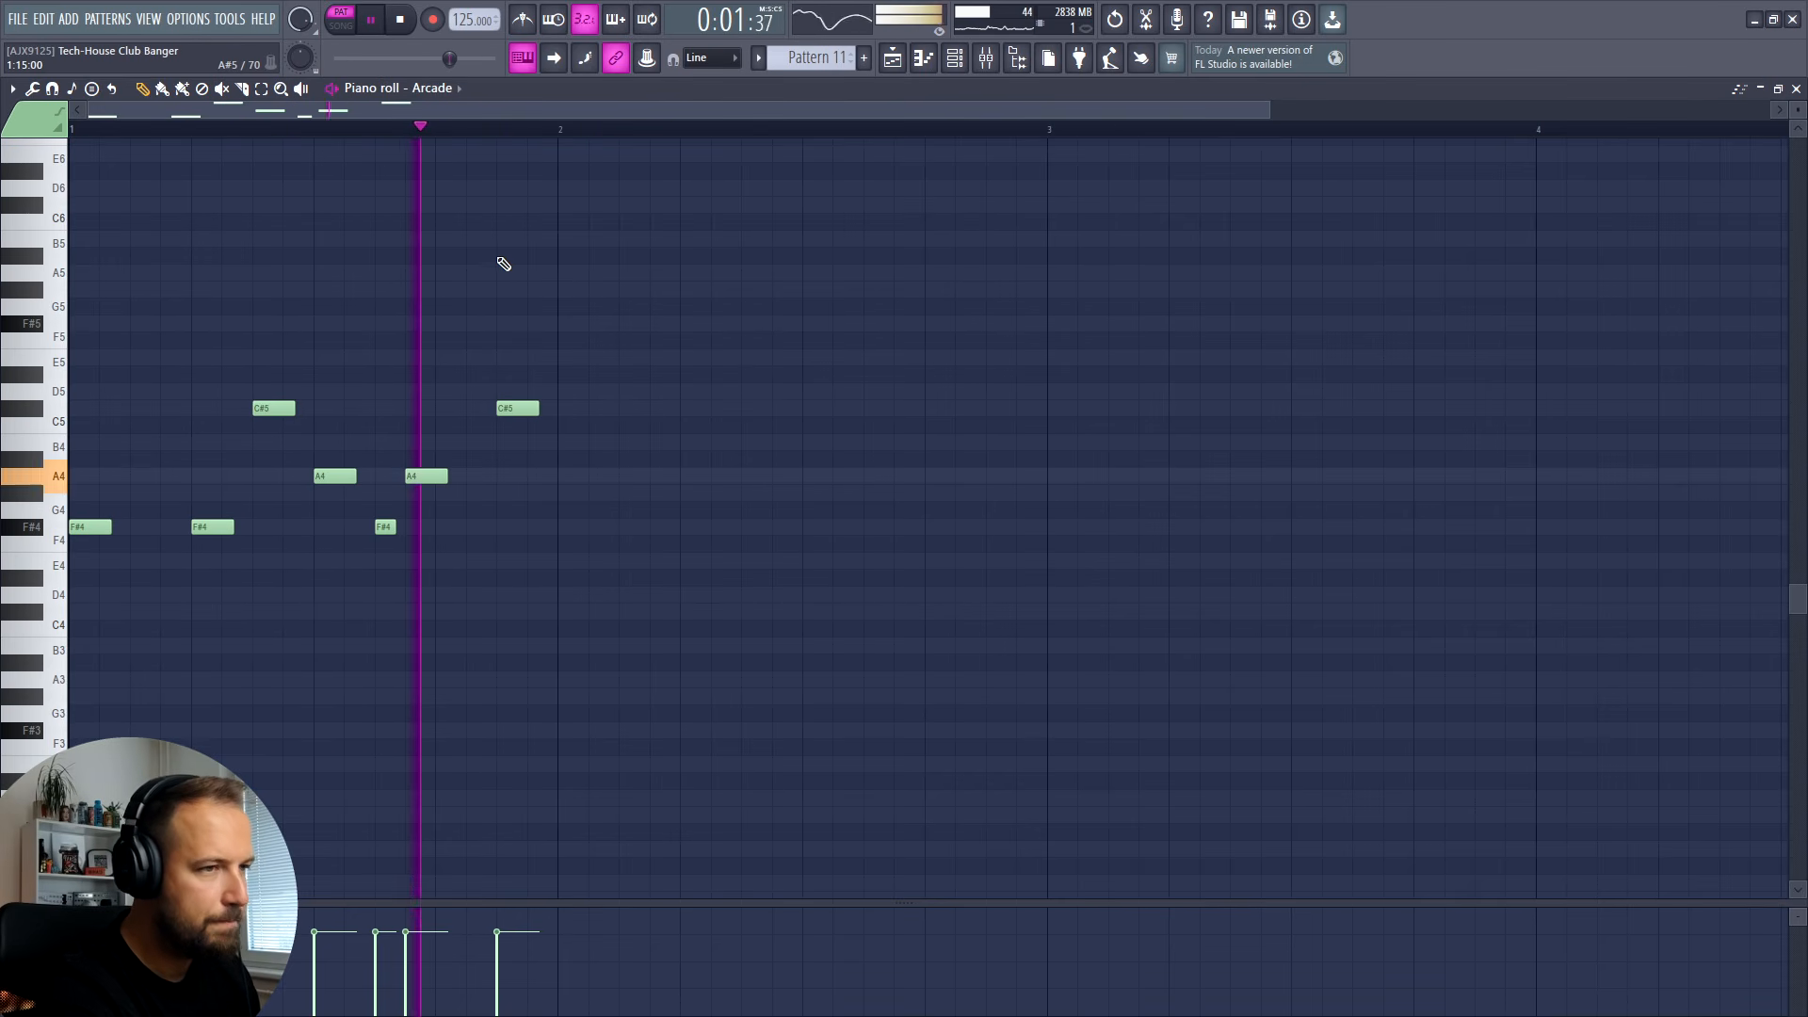
key(space)
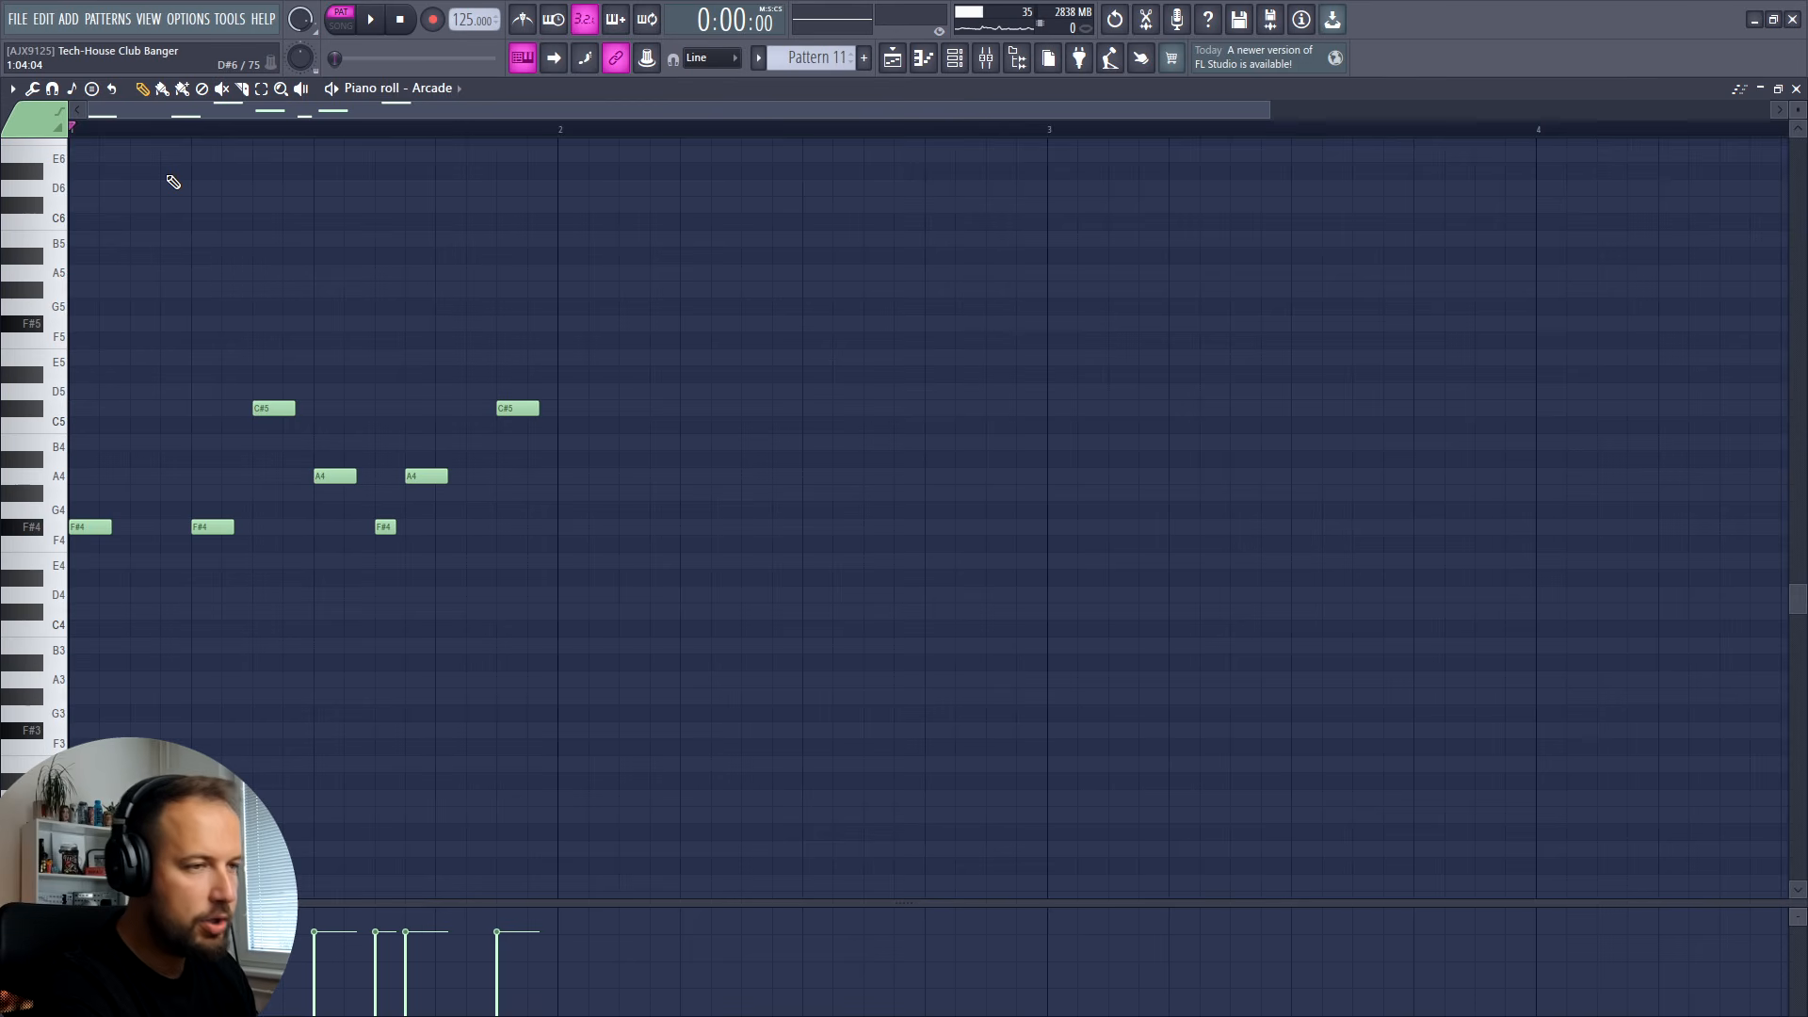
Step: Check the piano roll's scale highlighting for root note F# and Minor Natural (Aeolian), and play the Pattern 11 notes again
click(14, 90)
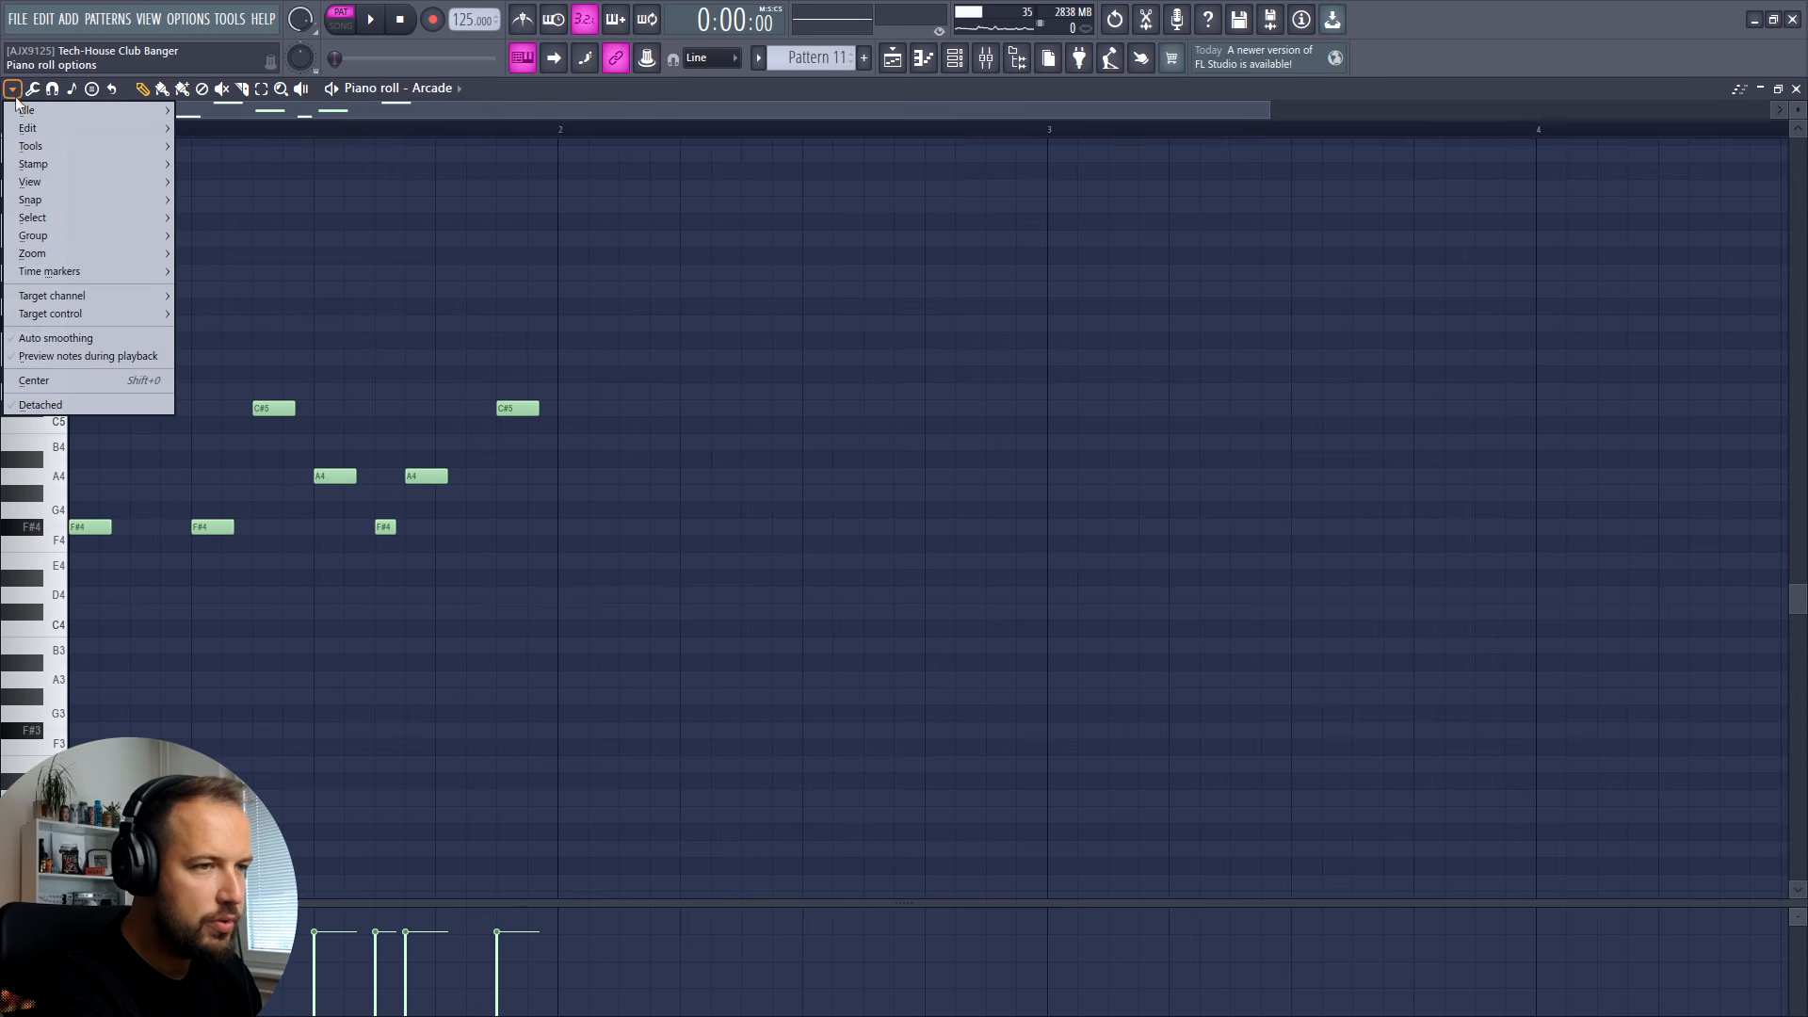
mouse_move(38, 181)
mouse_move(339, 456)
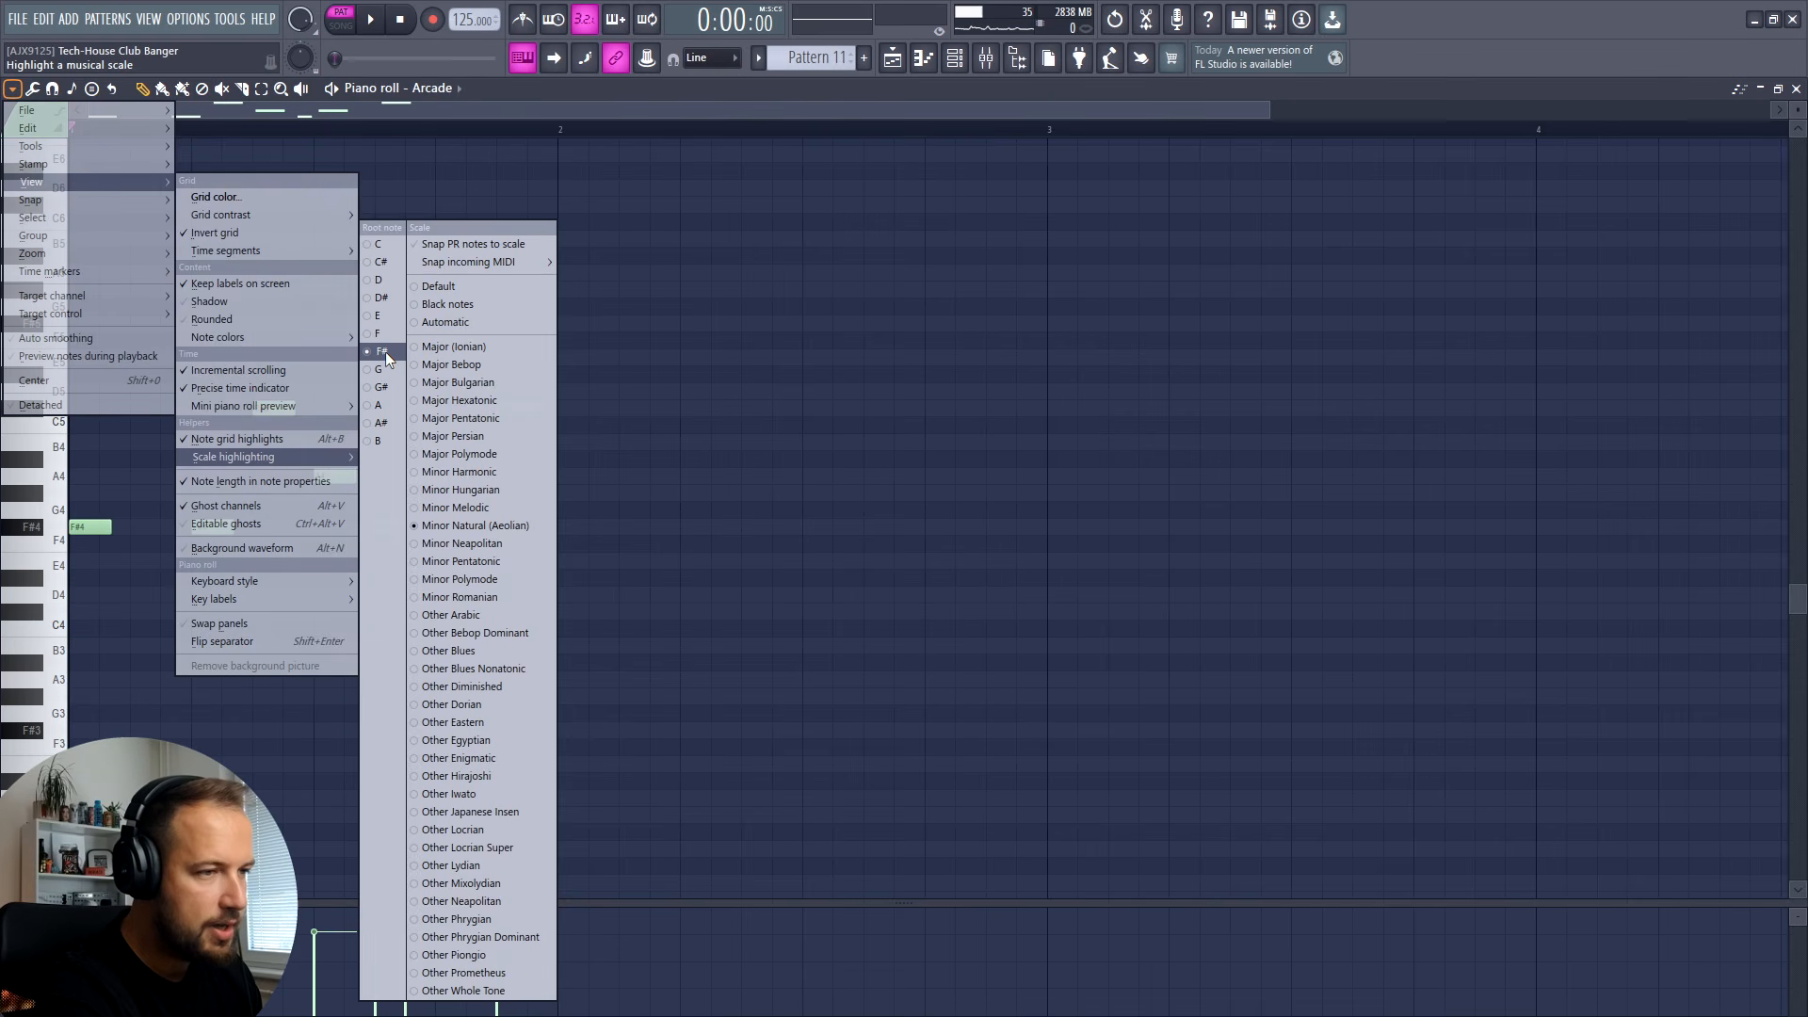
click(480, 526)
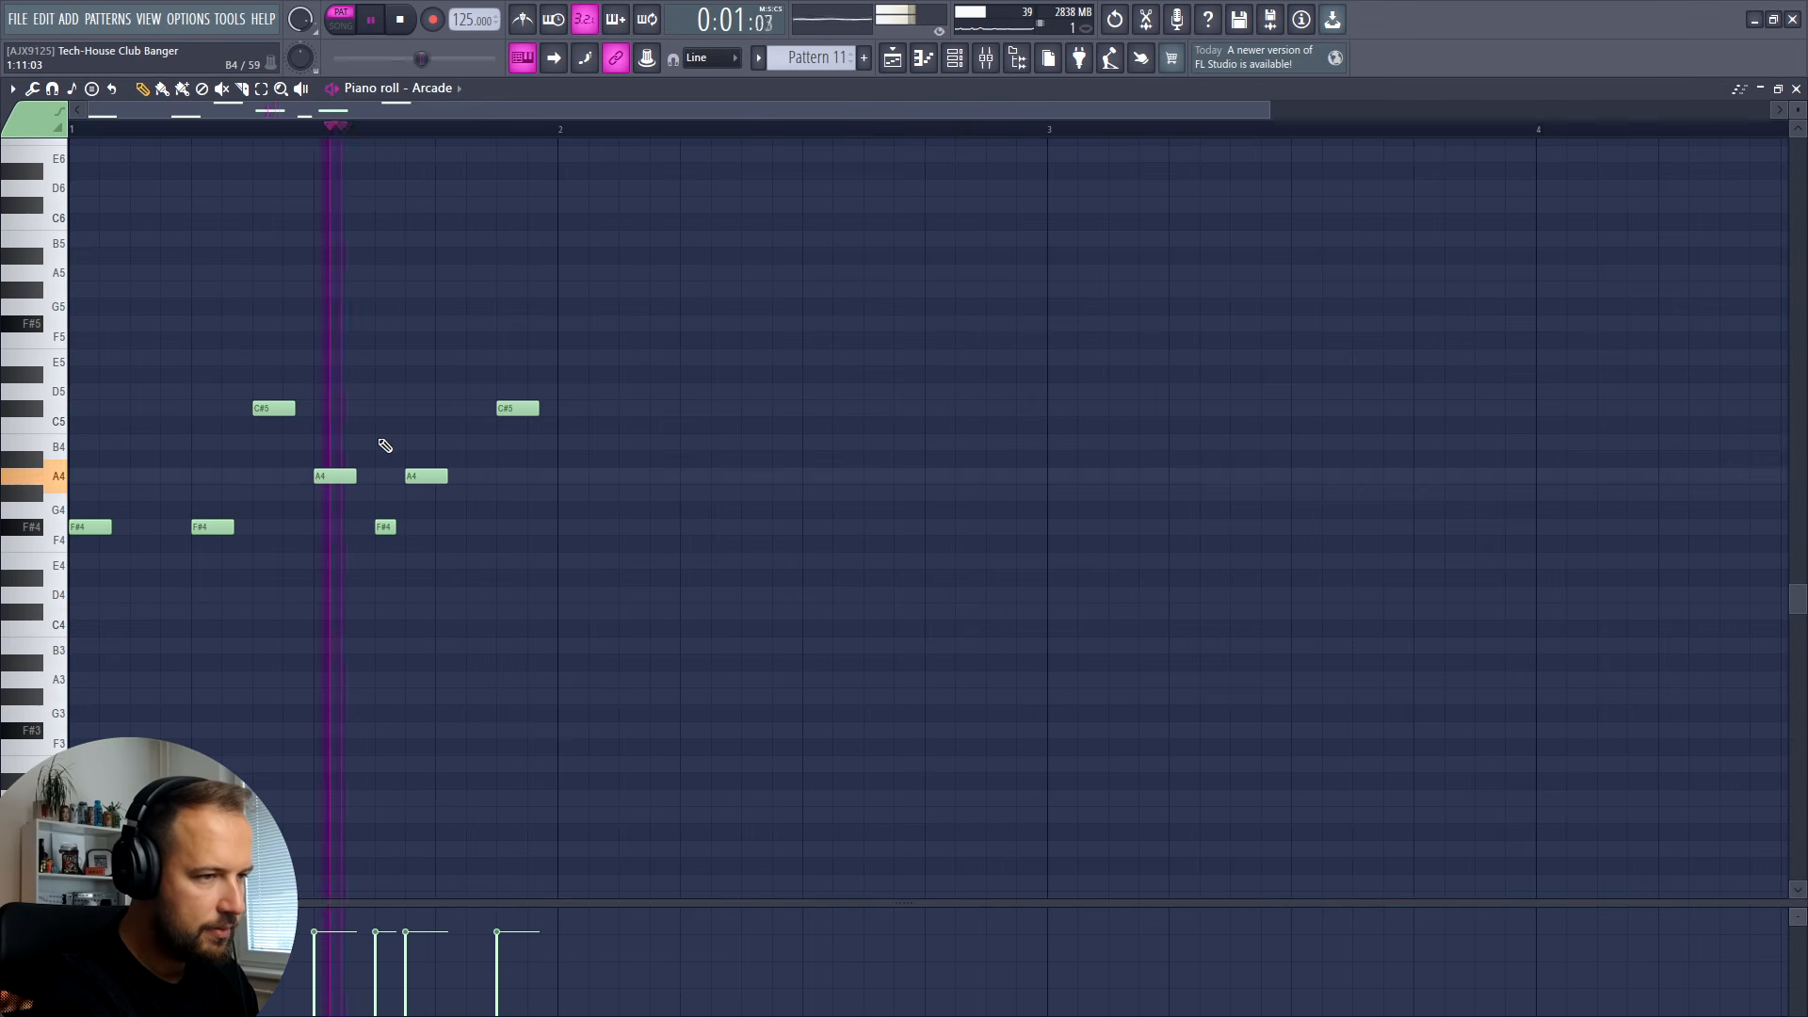
key(space)
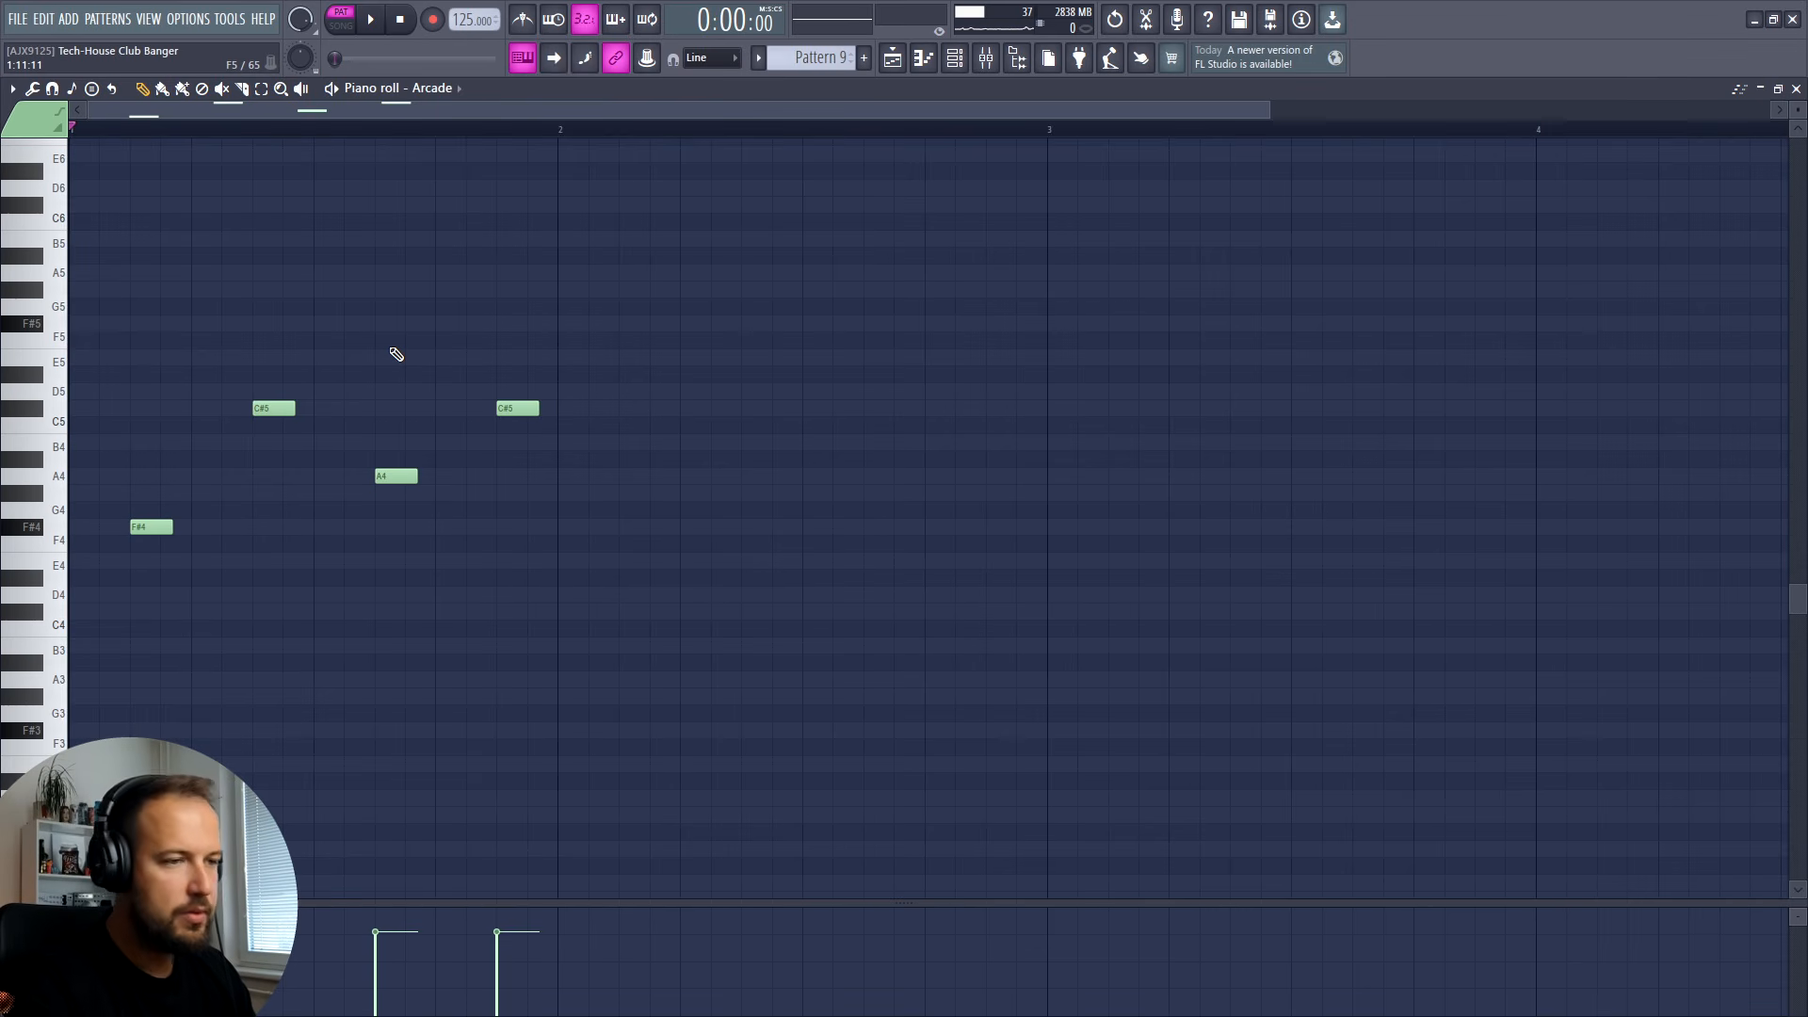
Step: Play Pattern 9's Arcade notes in the piano roll, and play the bass patterns on Track 9 from bar 25 in song mode
key(space)
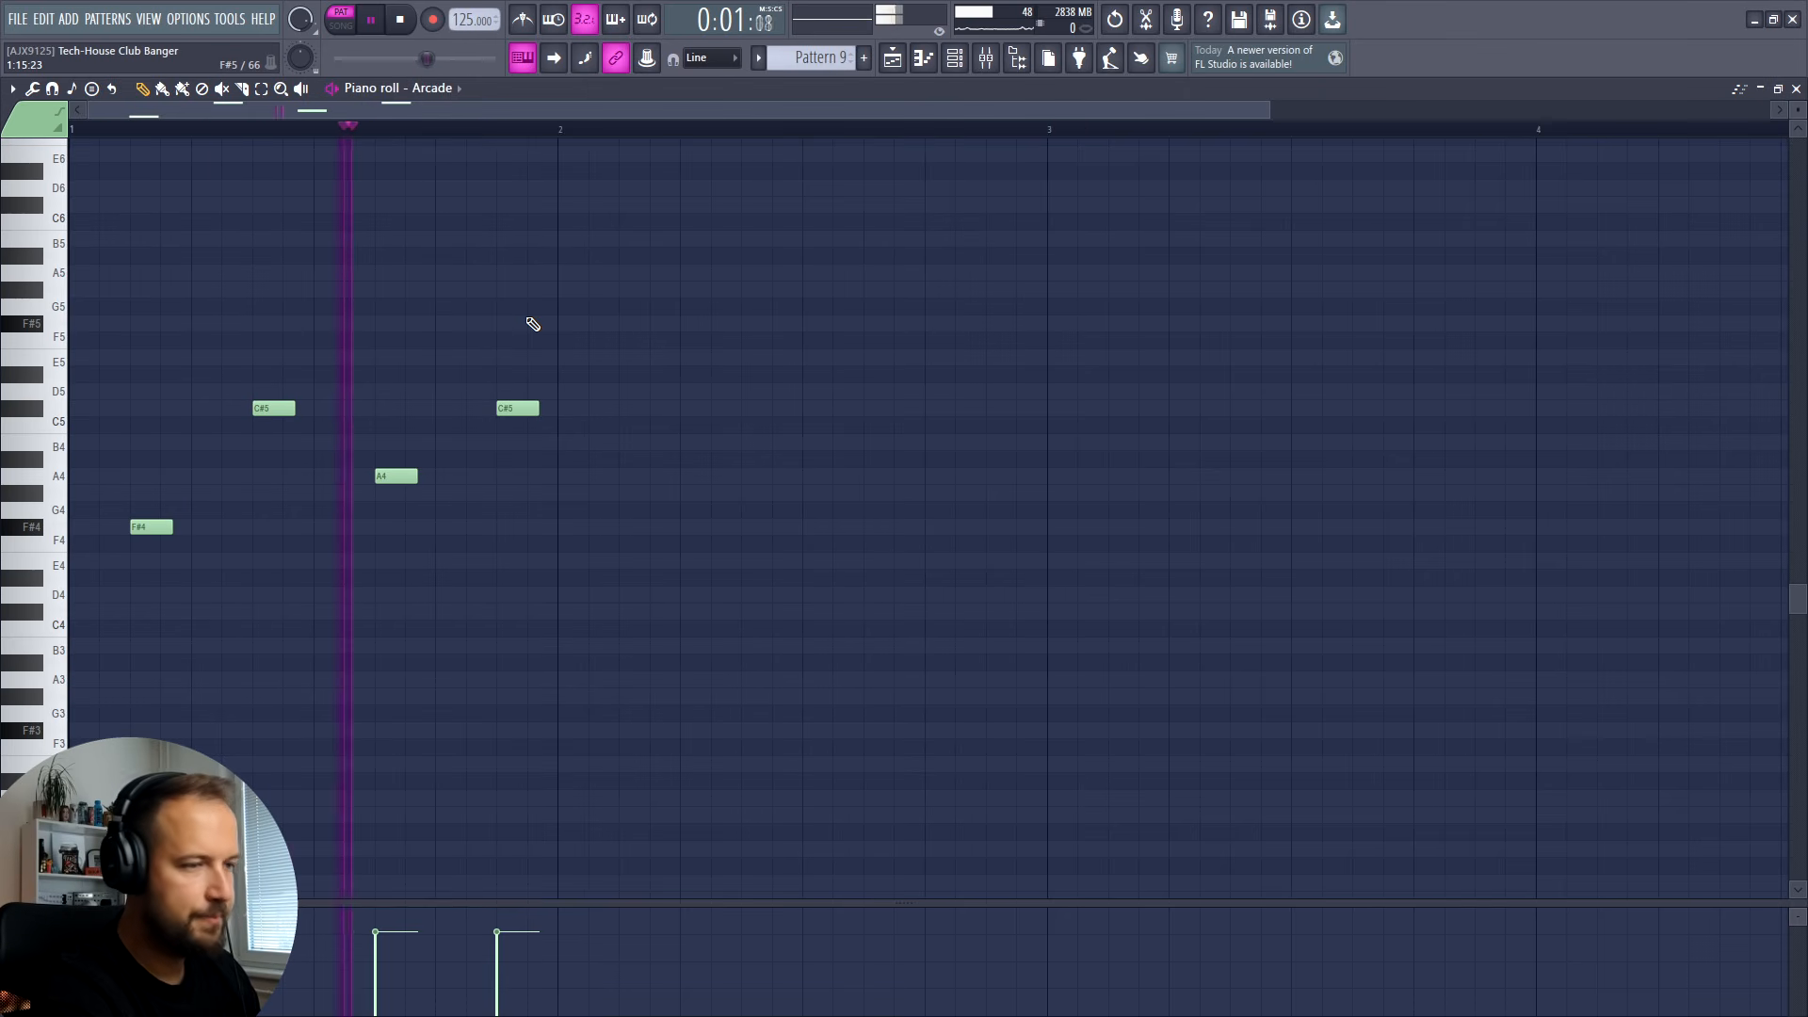
key(space)
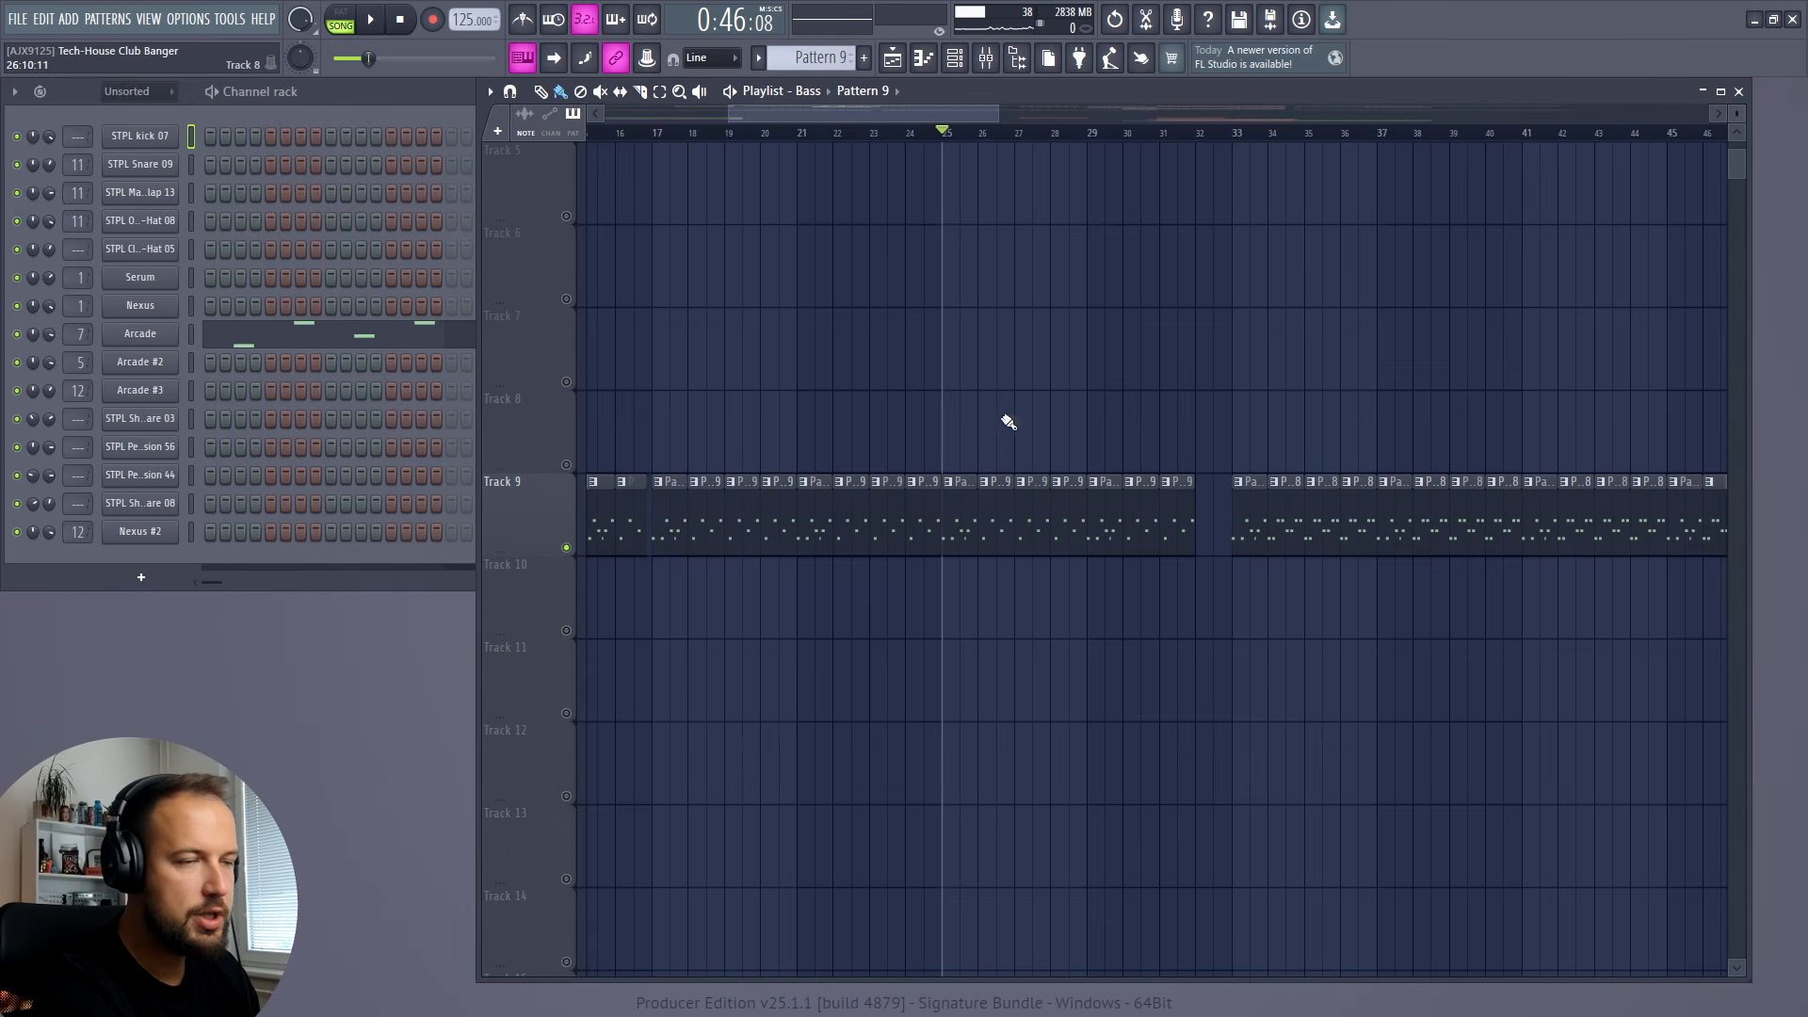
key(space)
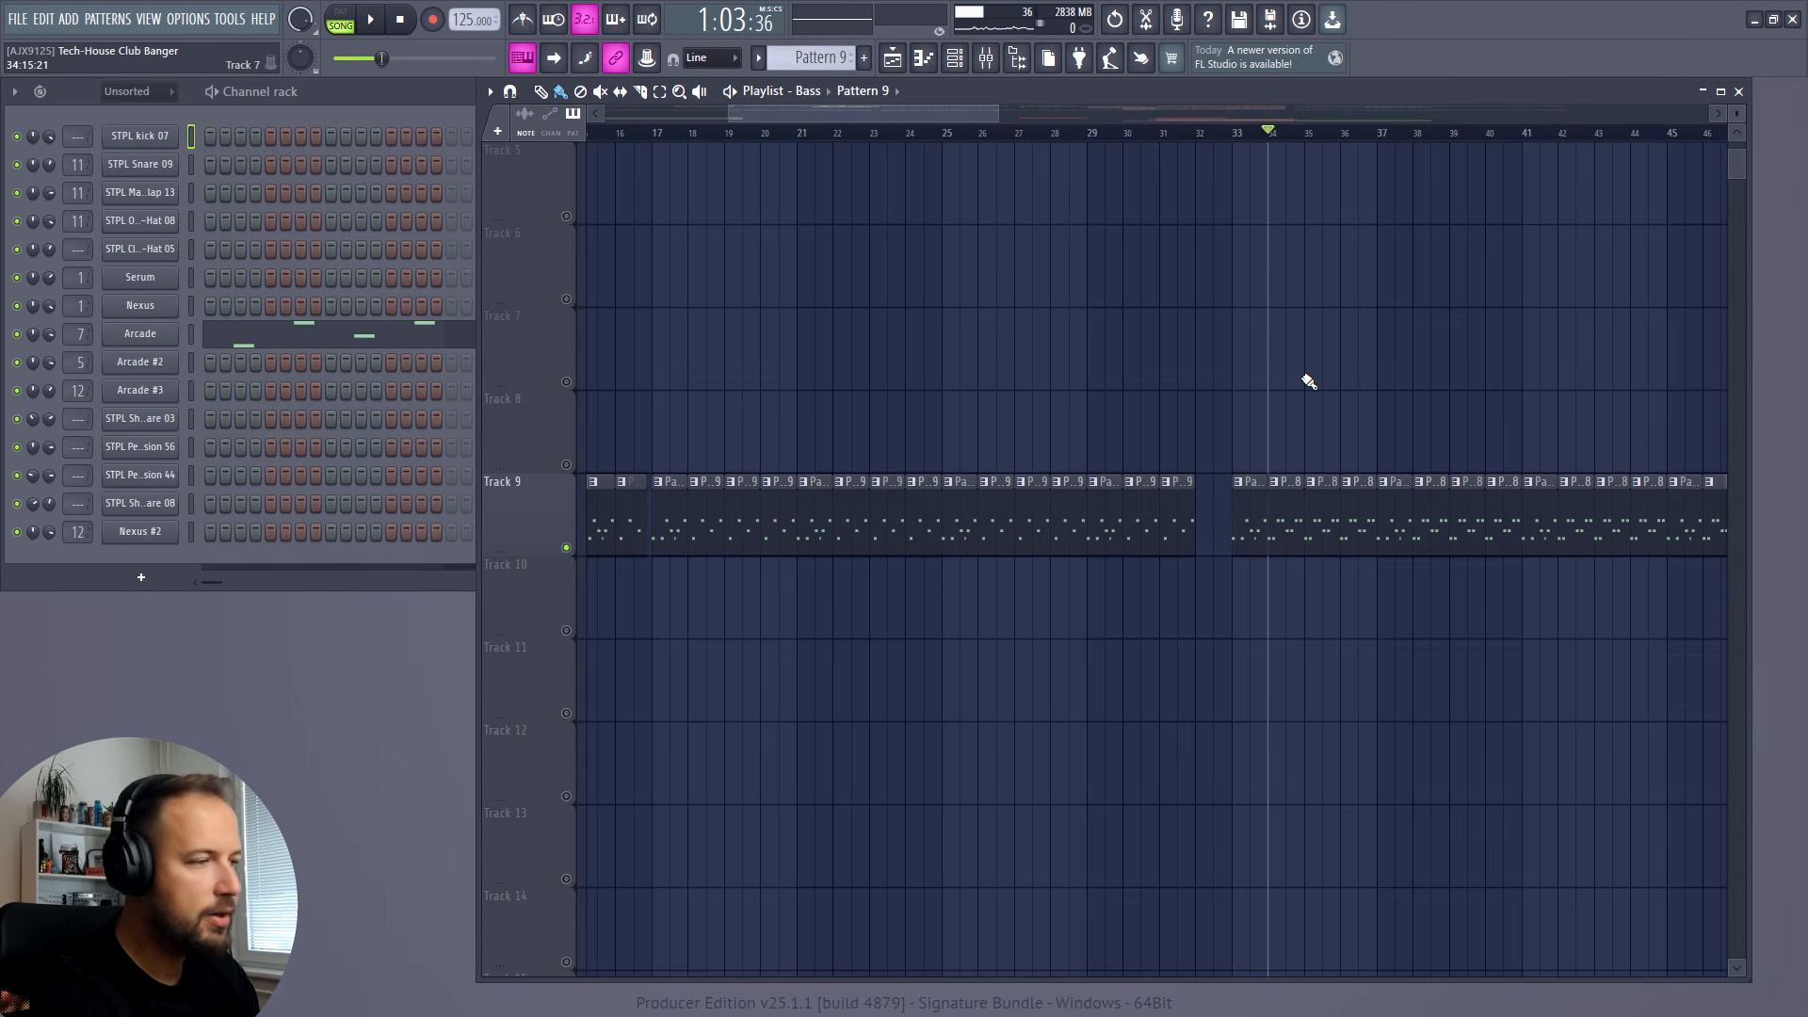
Step: Open Pattern 8 from Track 9 and play its Arcade #2 notes on their own in the piano roll
double_click(1291, 513)
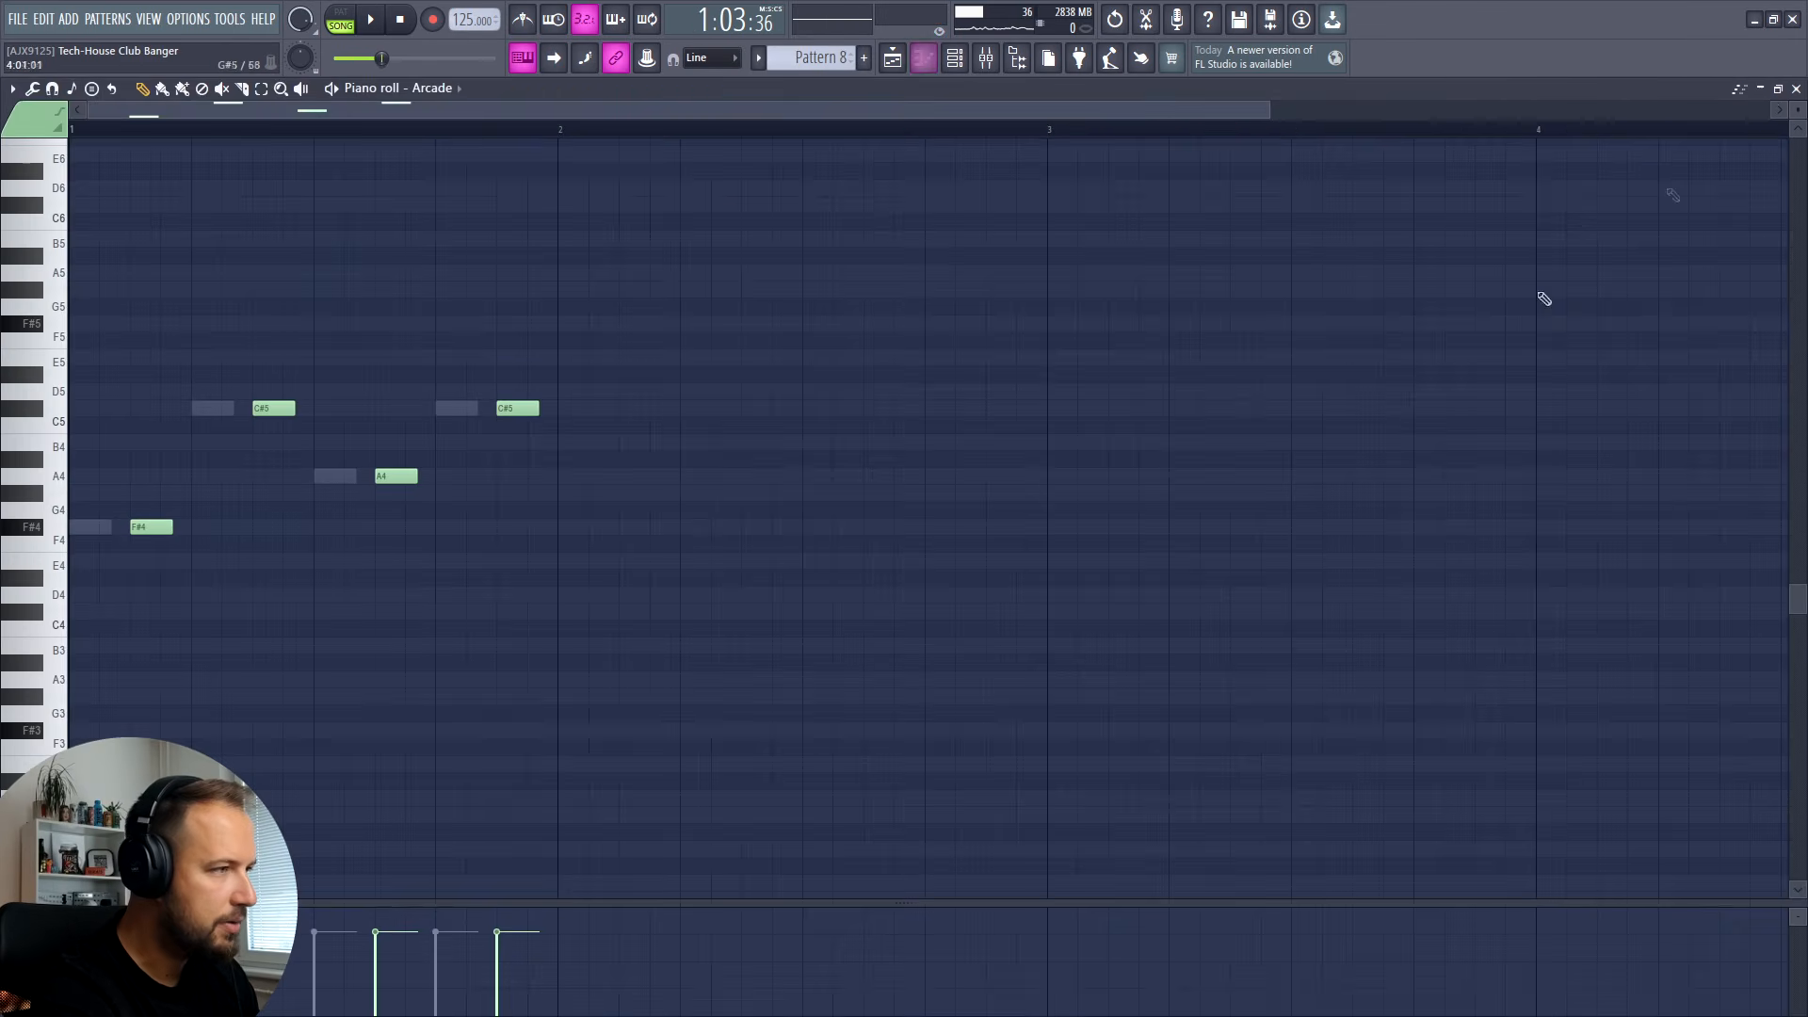
click(1796, 90)
right_click(17, 335)
key(l)
key(space)
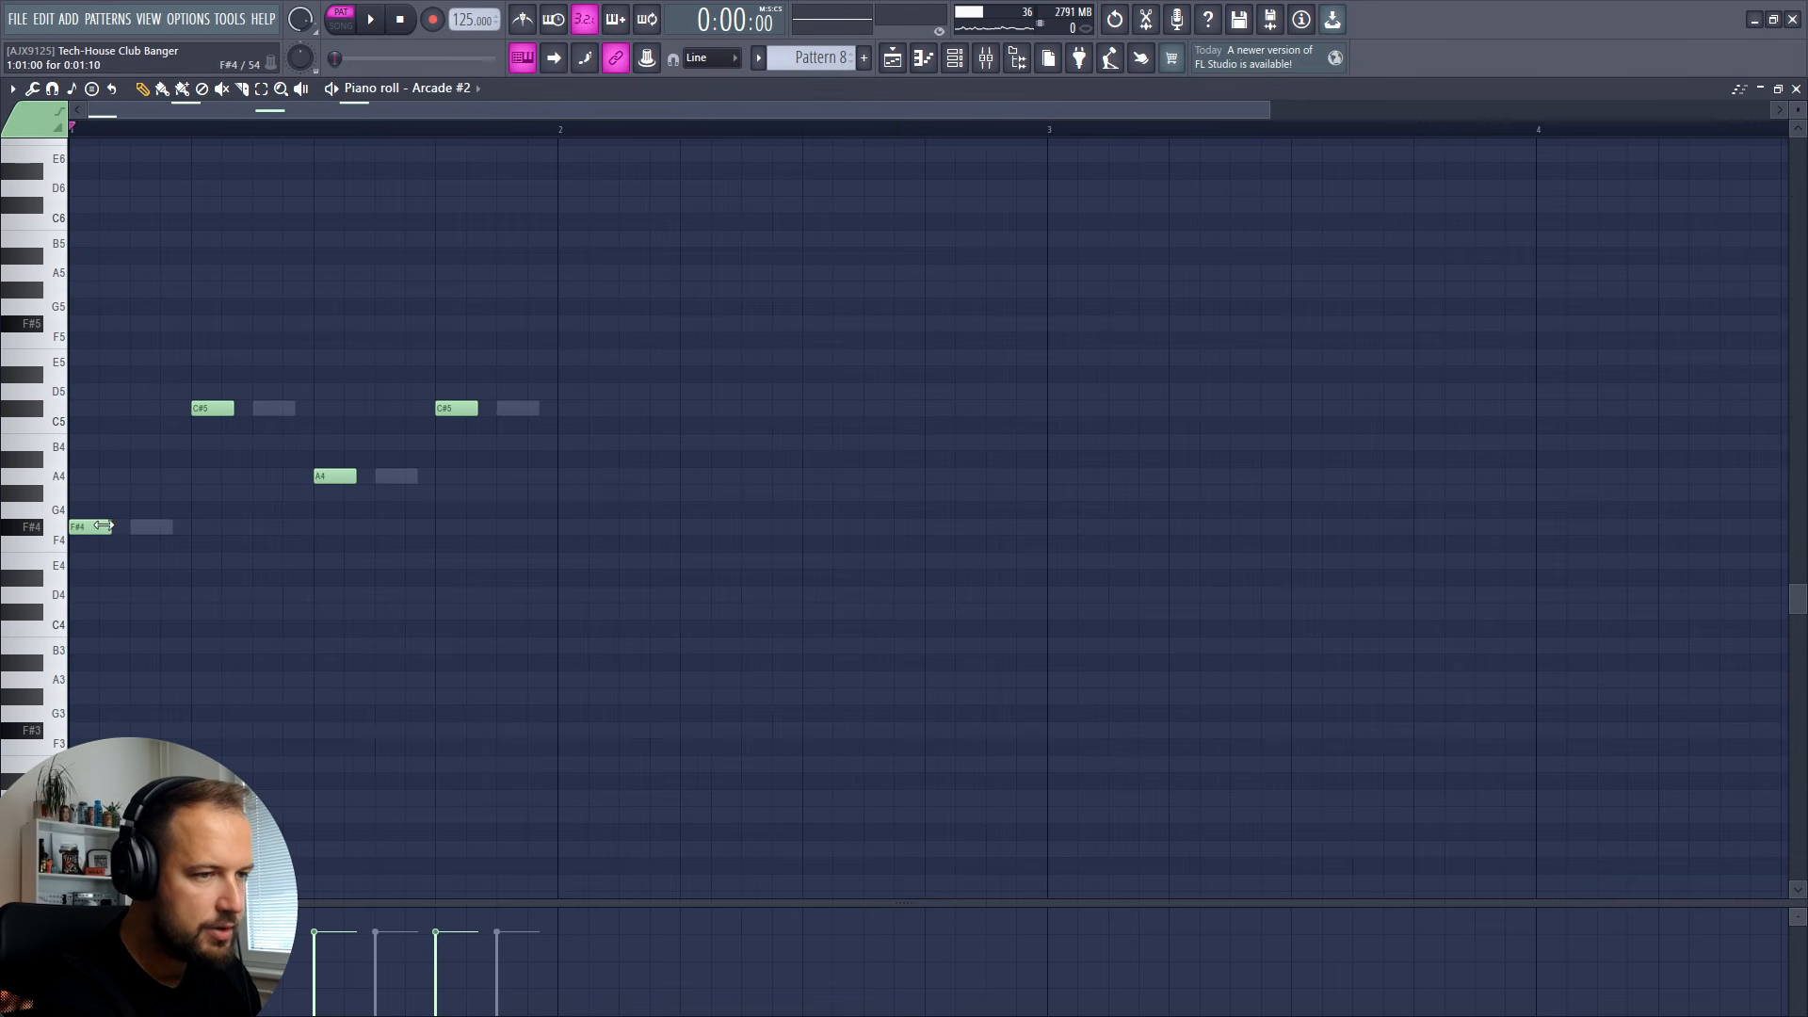
key(space)
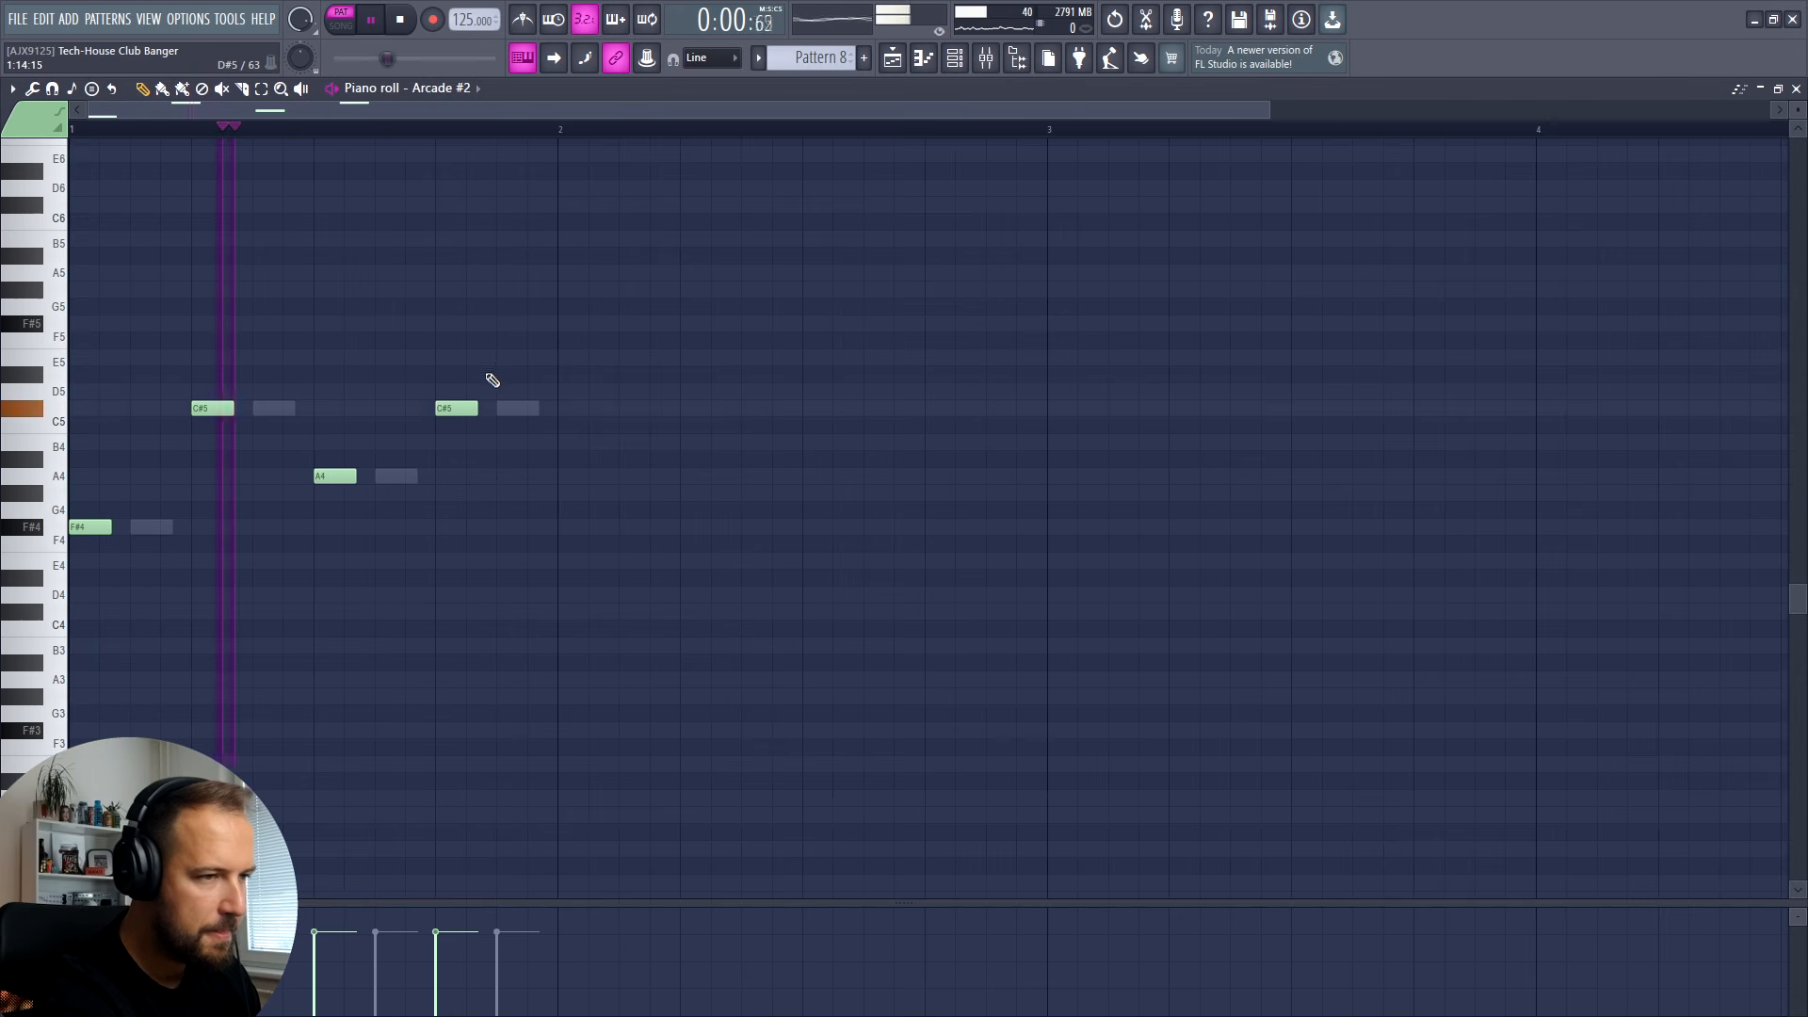
key(space)
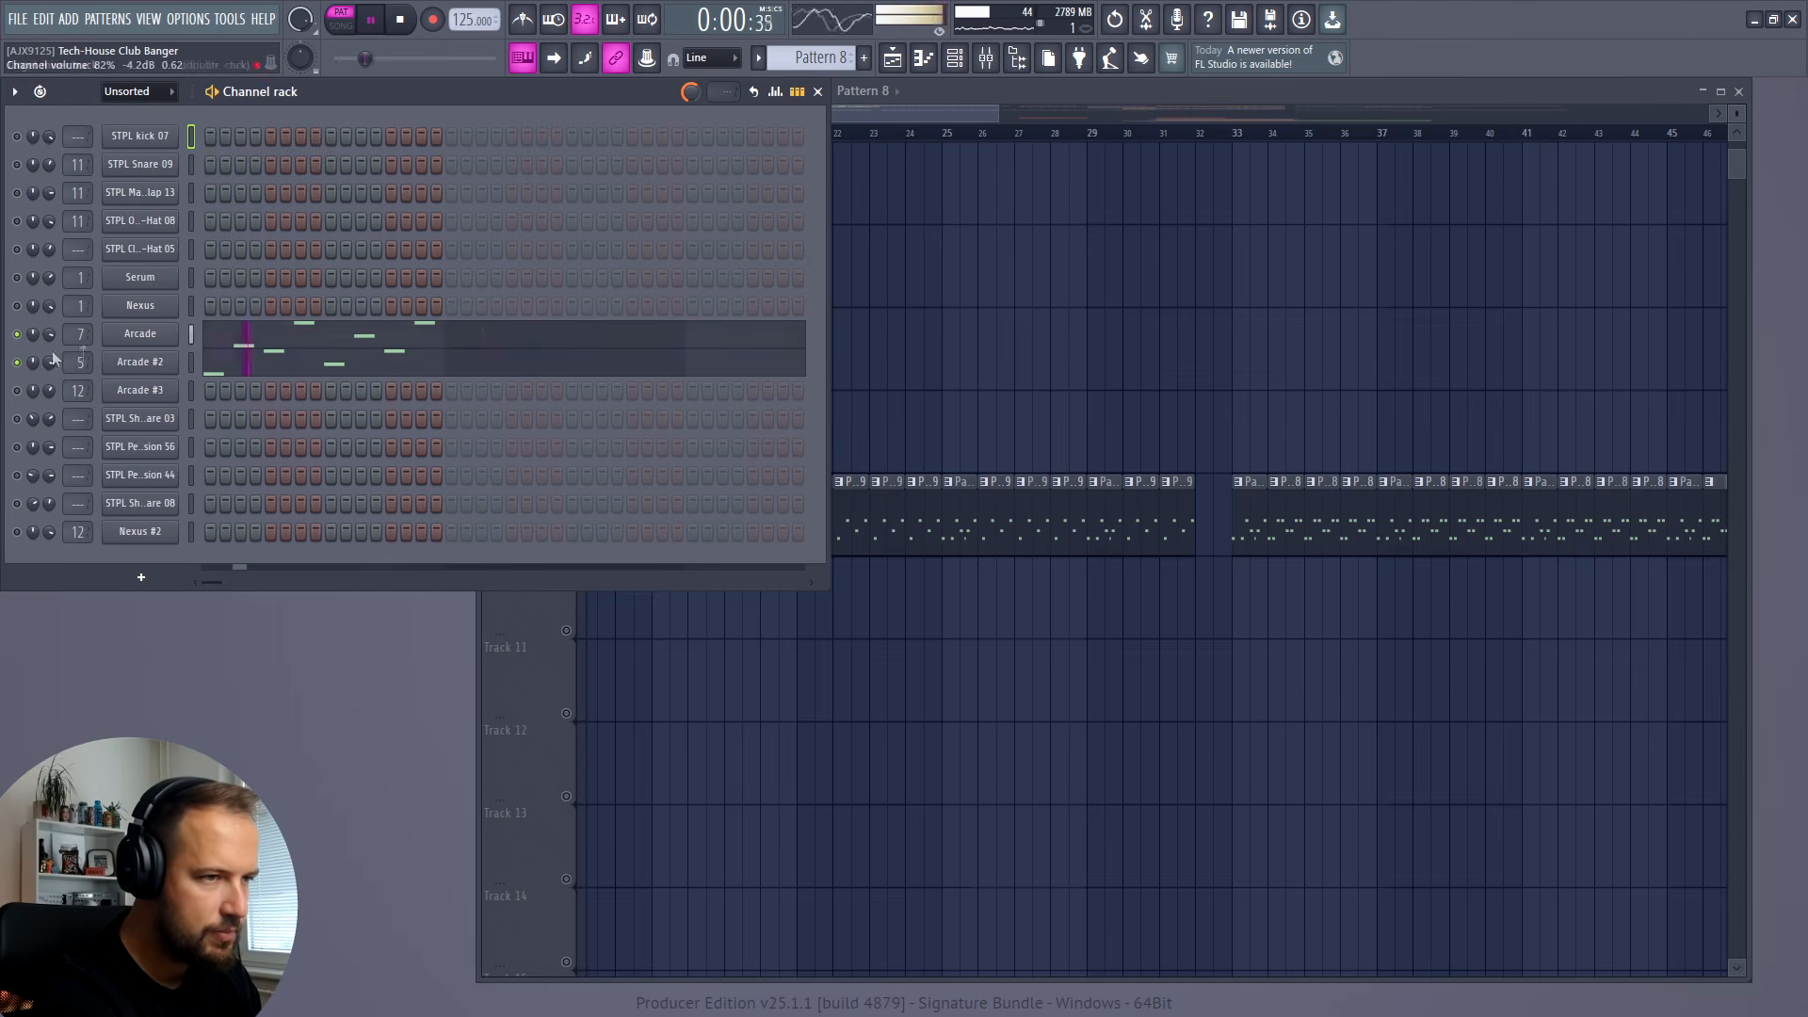
Step: Stop Pattern 8, restore the muted channels, and play the Track 9 bass line from bar 17 in song mode
key(space)
right_click(16, 363)
right_click(17, 363)
right_click(954, 265)
click(655, 139)
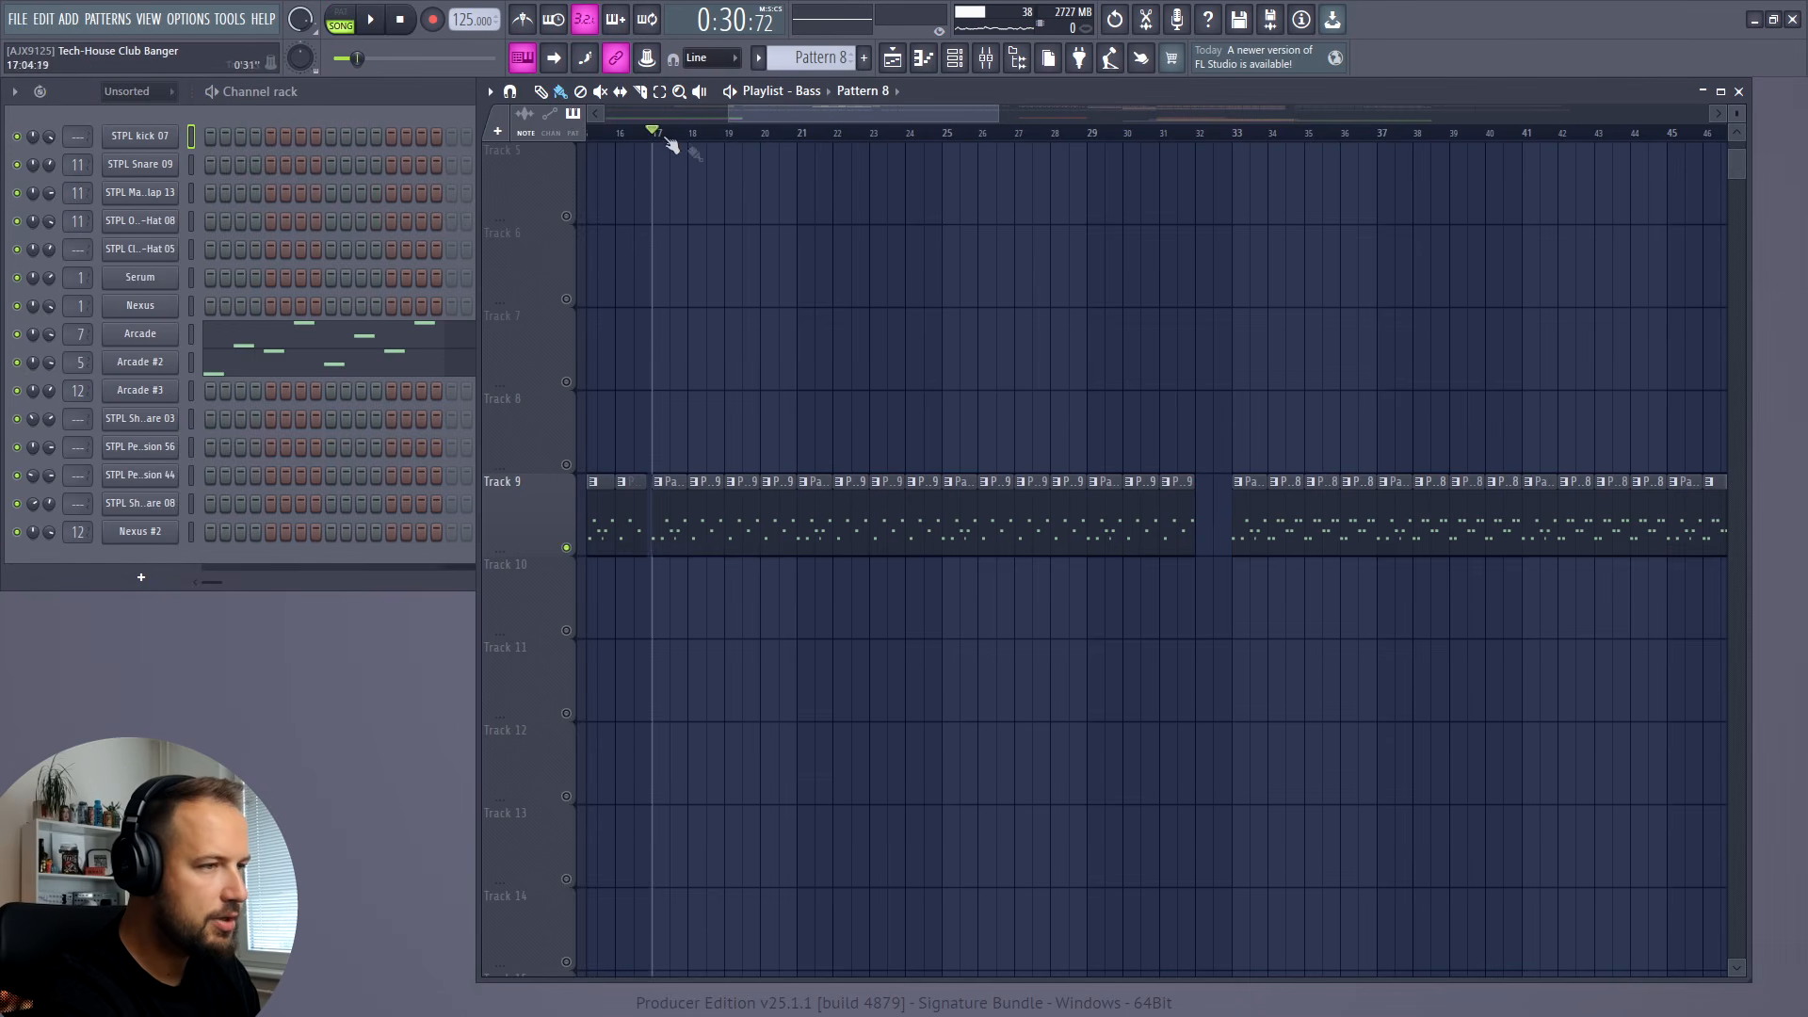
scroll(810, 252, up, 4)
key(space)
Step: Play the Appetite vocal clips on Track 11, first from bar 17 and again from bar 33
scroll(876, 320, down, 1)
scroll(913, 344, up, 1)
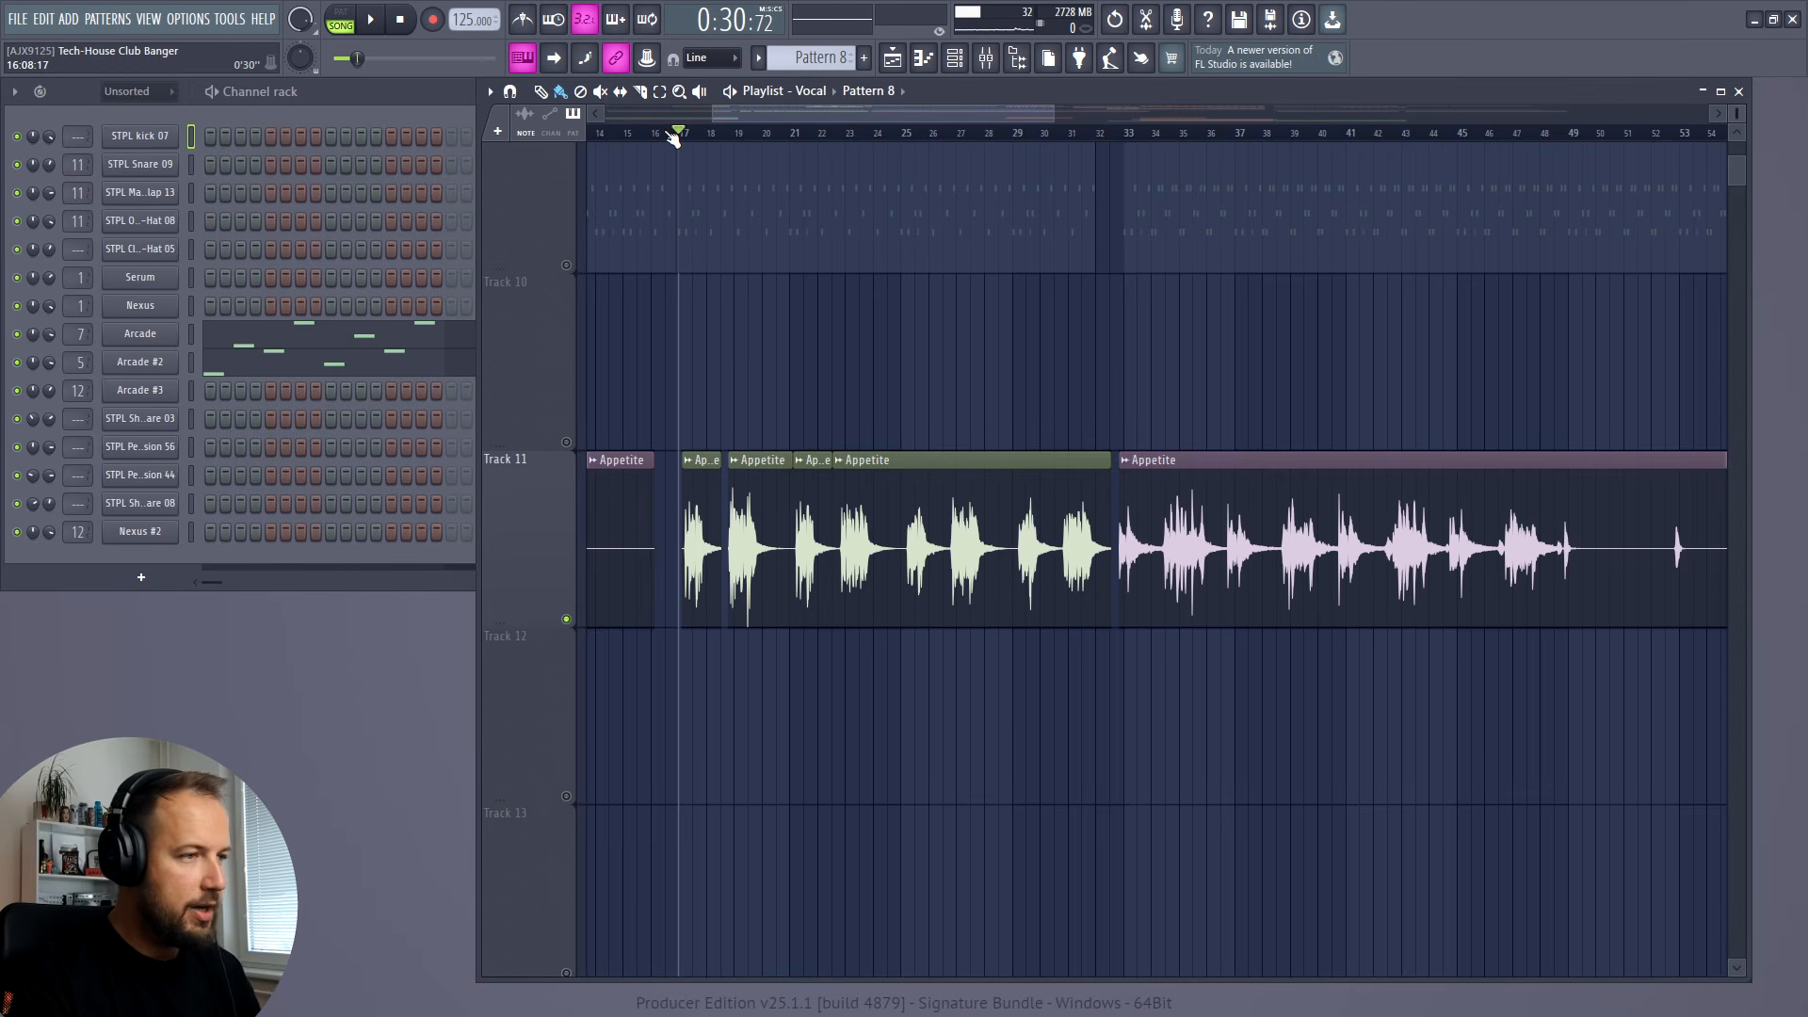
scroll(799, 278, down, 4)
scroll(787, 245, up, 8)
scroll(800, 235, down, 5)
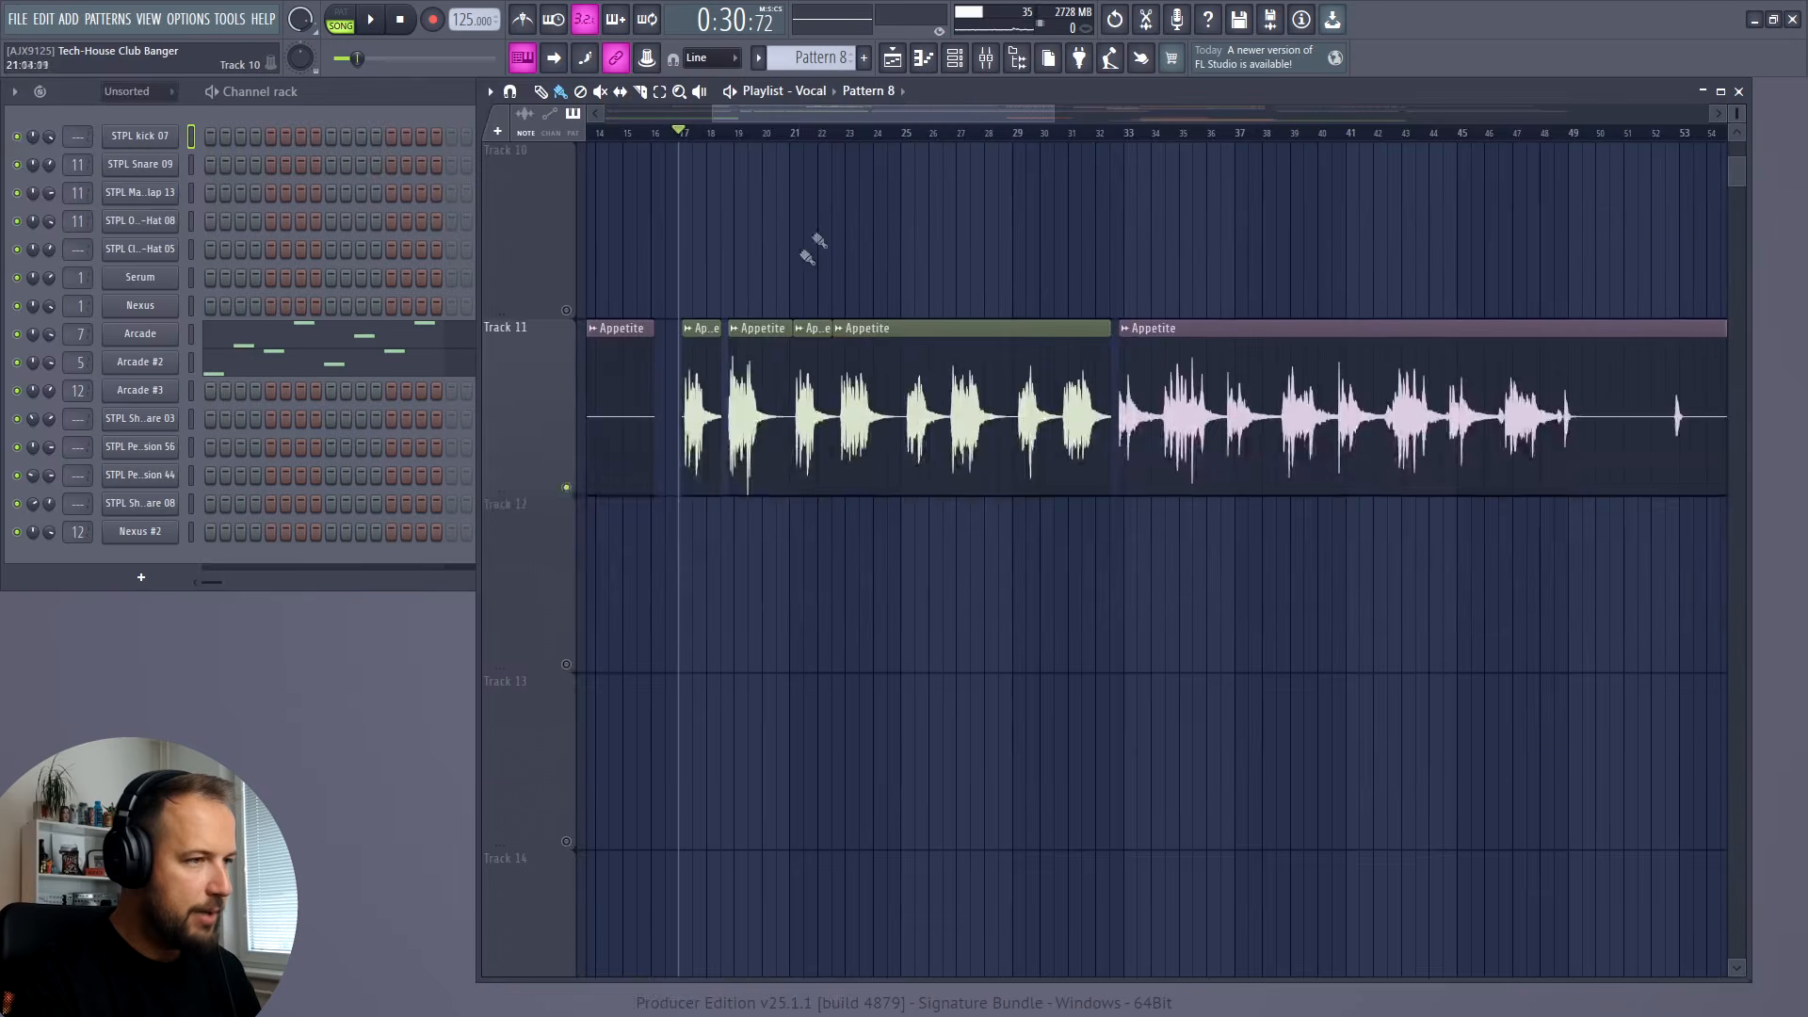
scroll(801, 235, up, 2)
scroll(775, 214, down, 1)
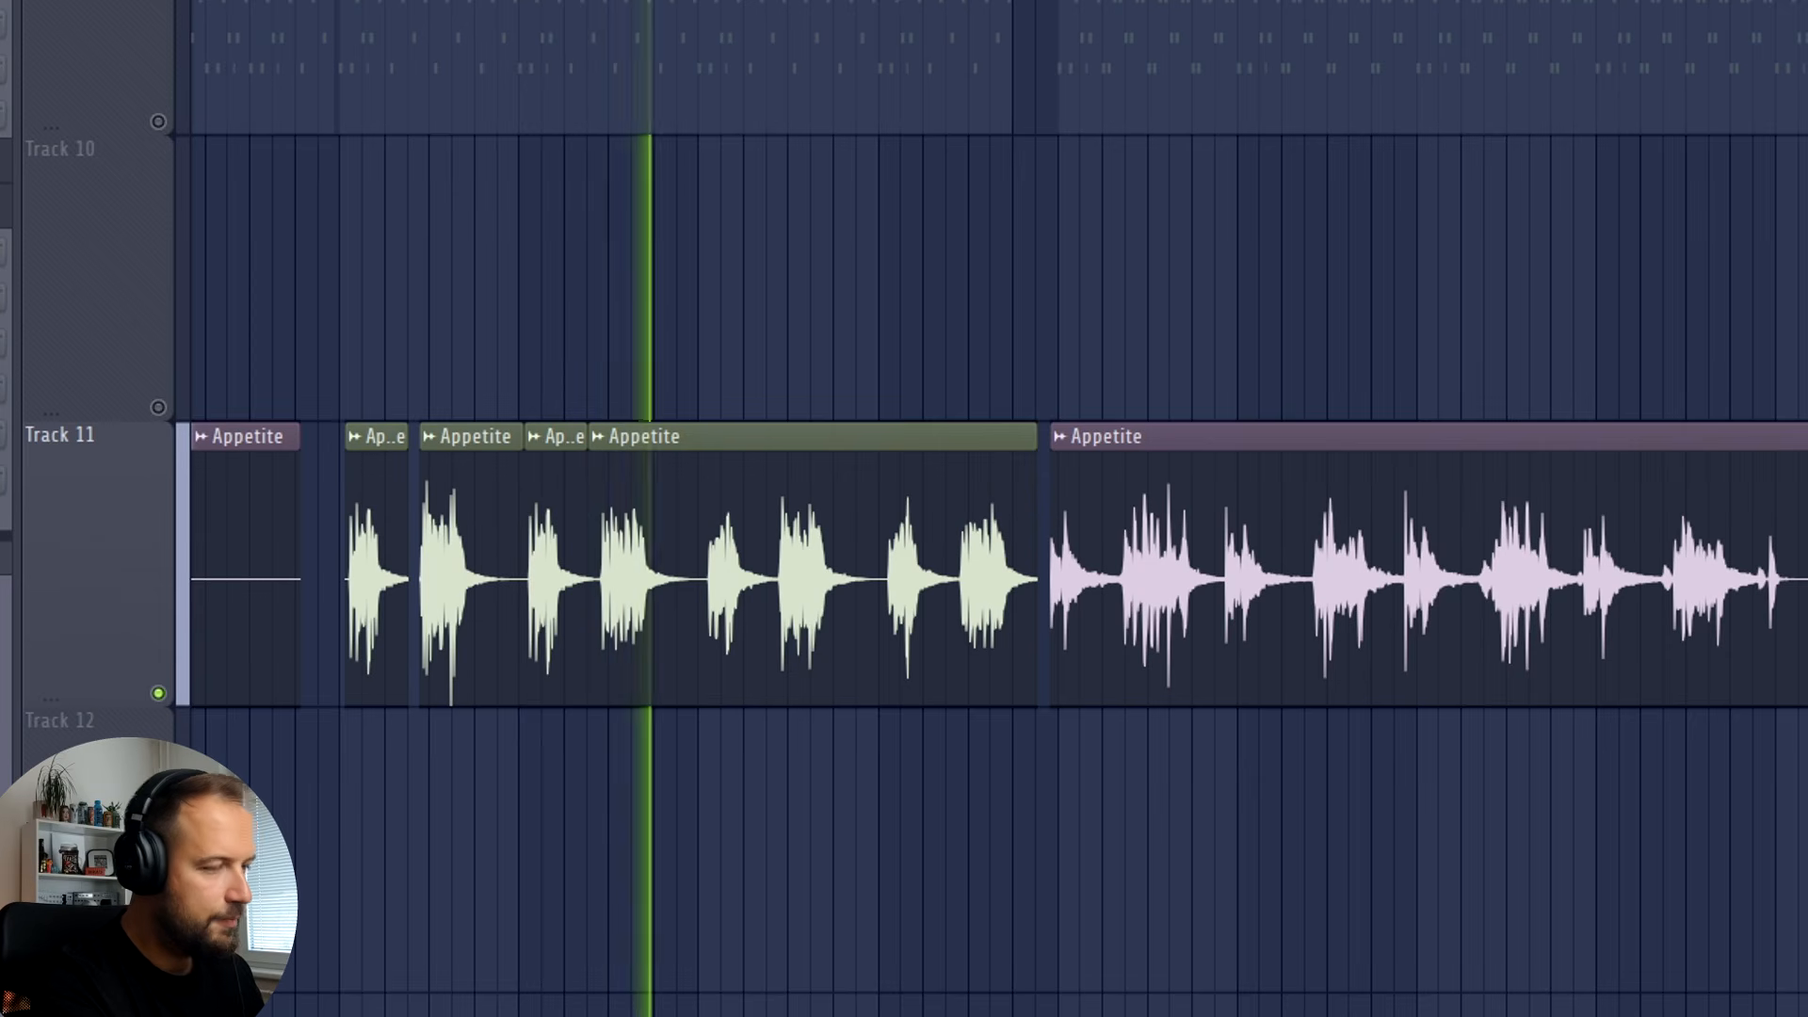
key(space)
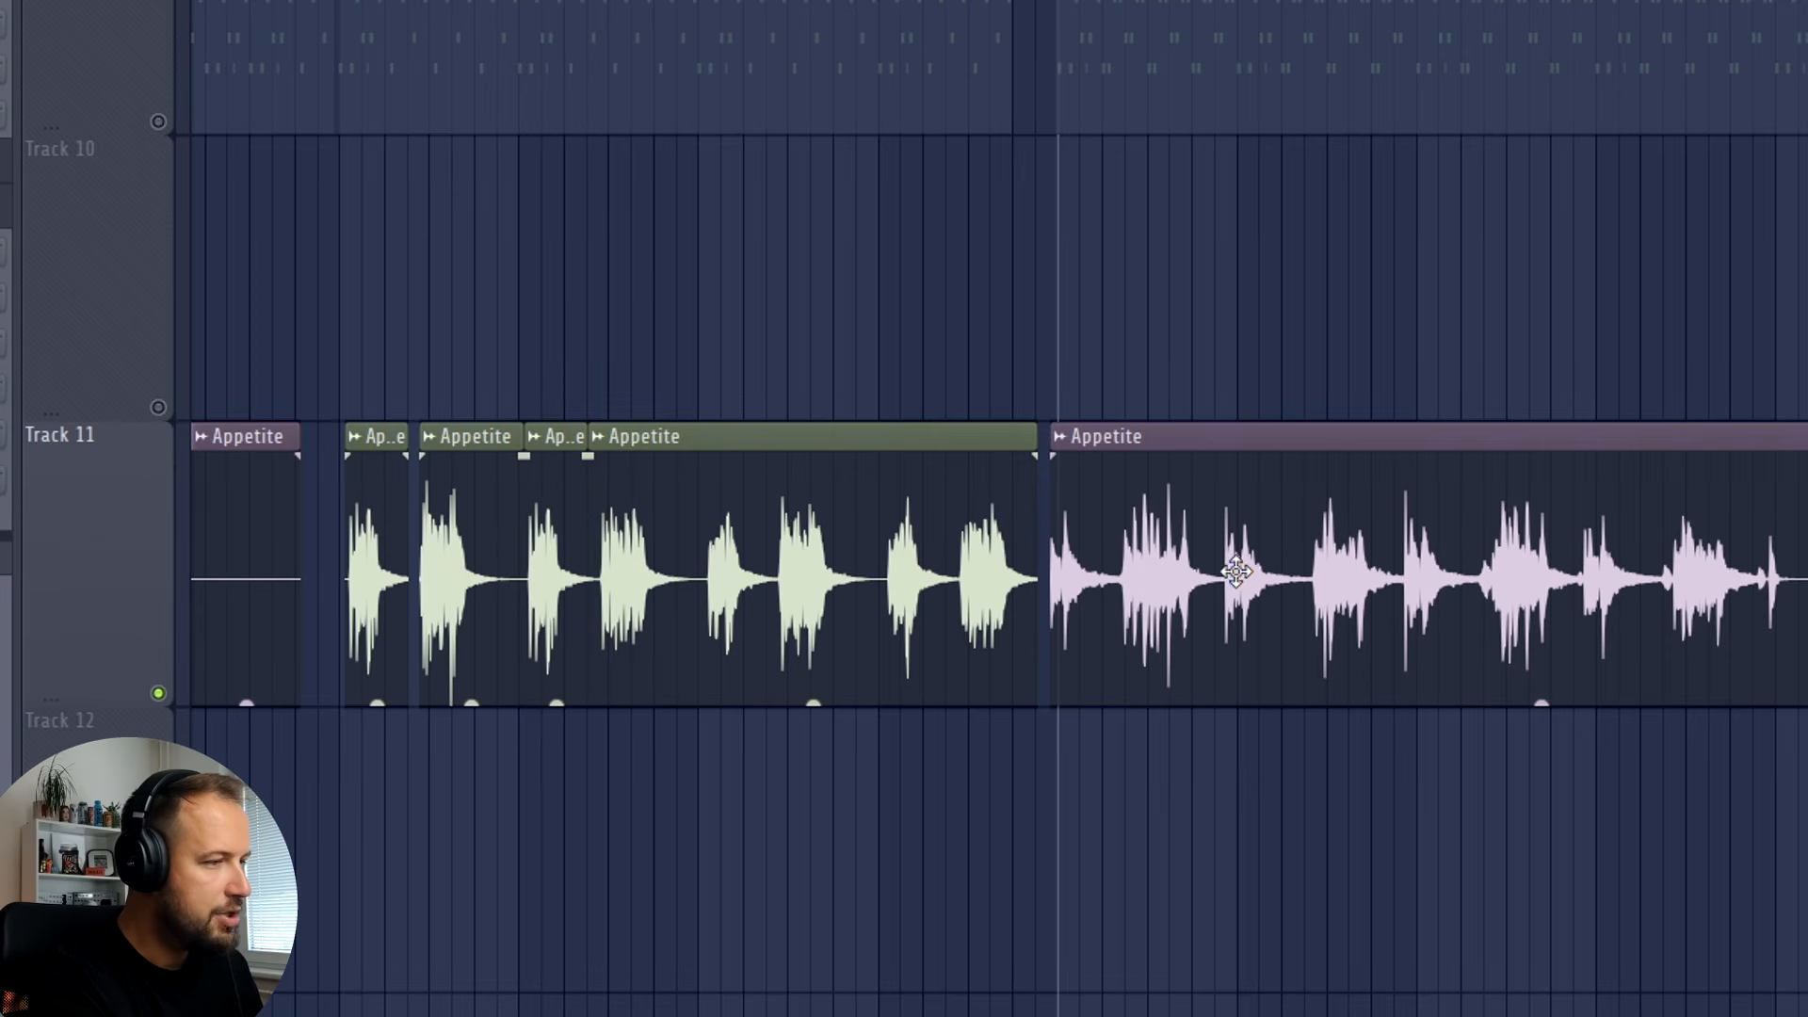
key(space)
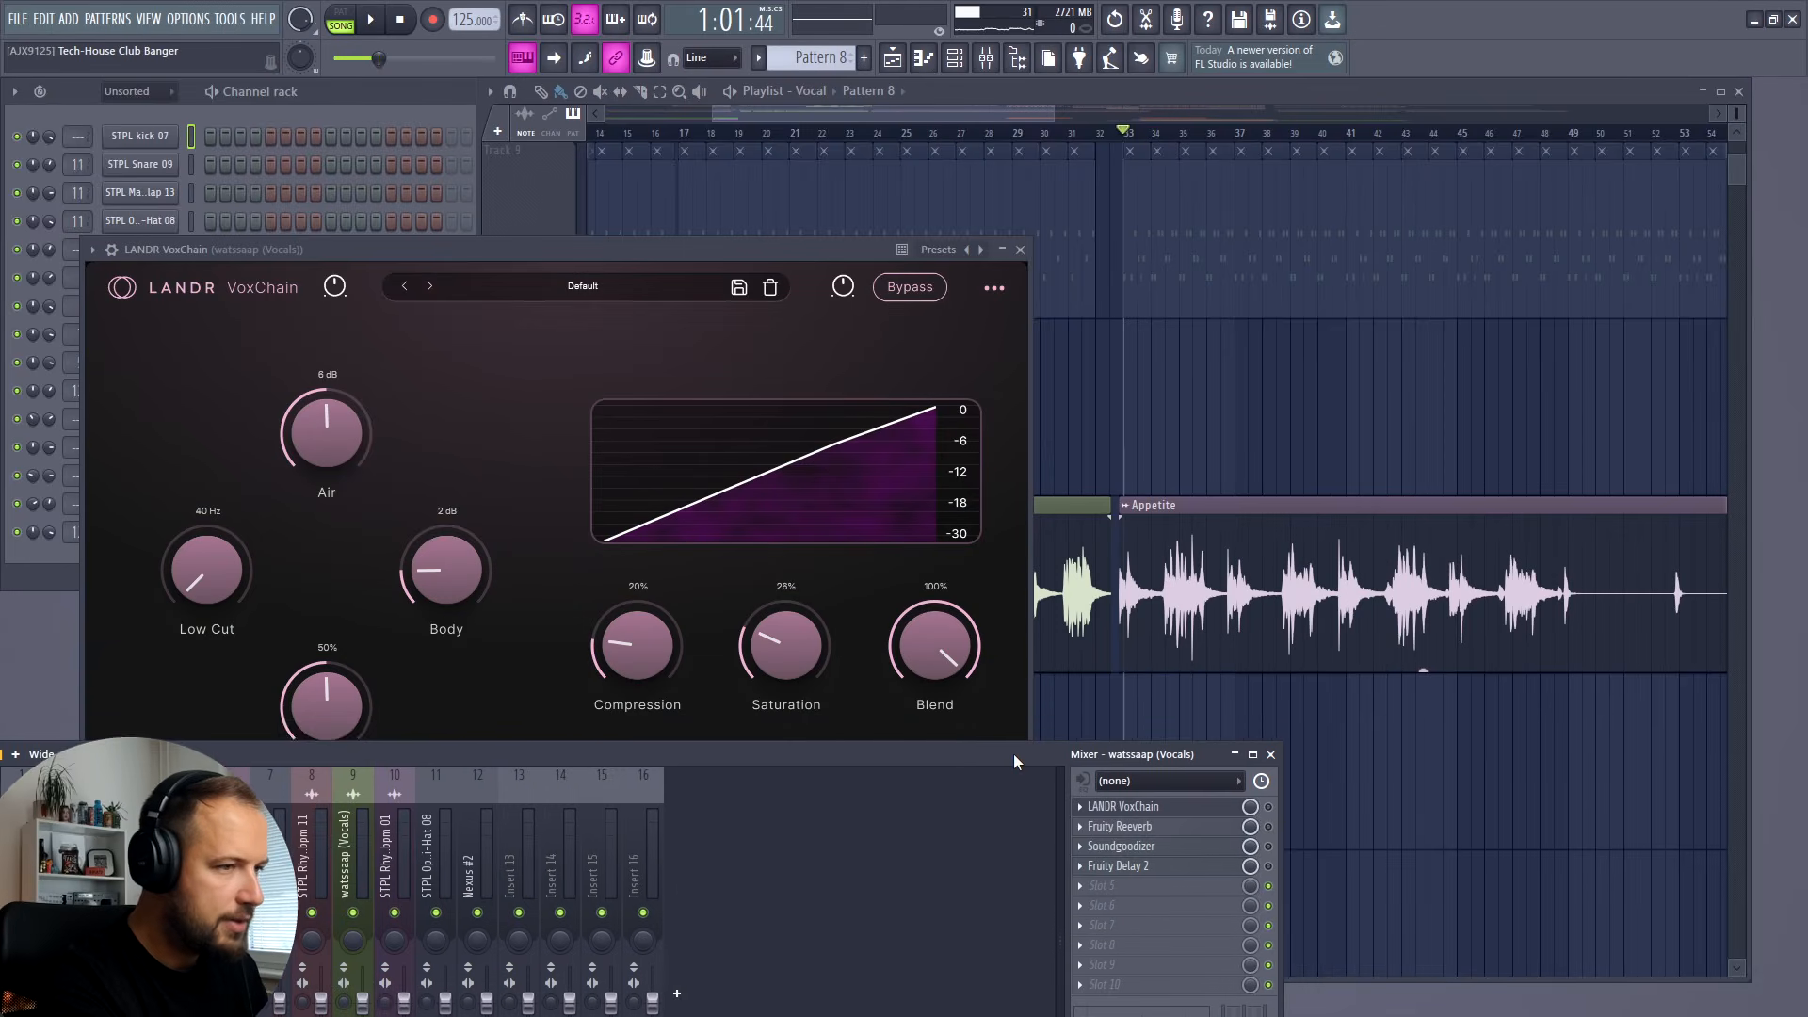
Step: Switch on the vocal mixer track's LANDR VoxChain, Fruity Reeverb, Soundgoodizer and Fruity Delay 2, and play the processed vocal from bar 33
drag(1013, 754, 1020, 727)
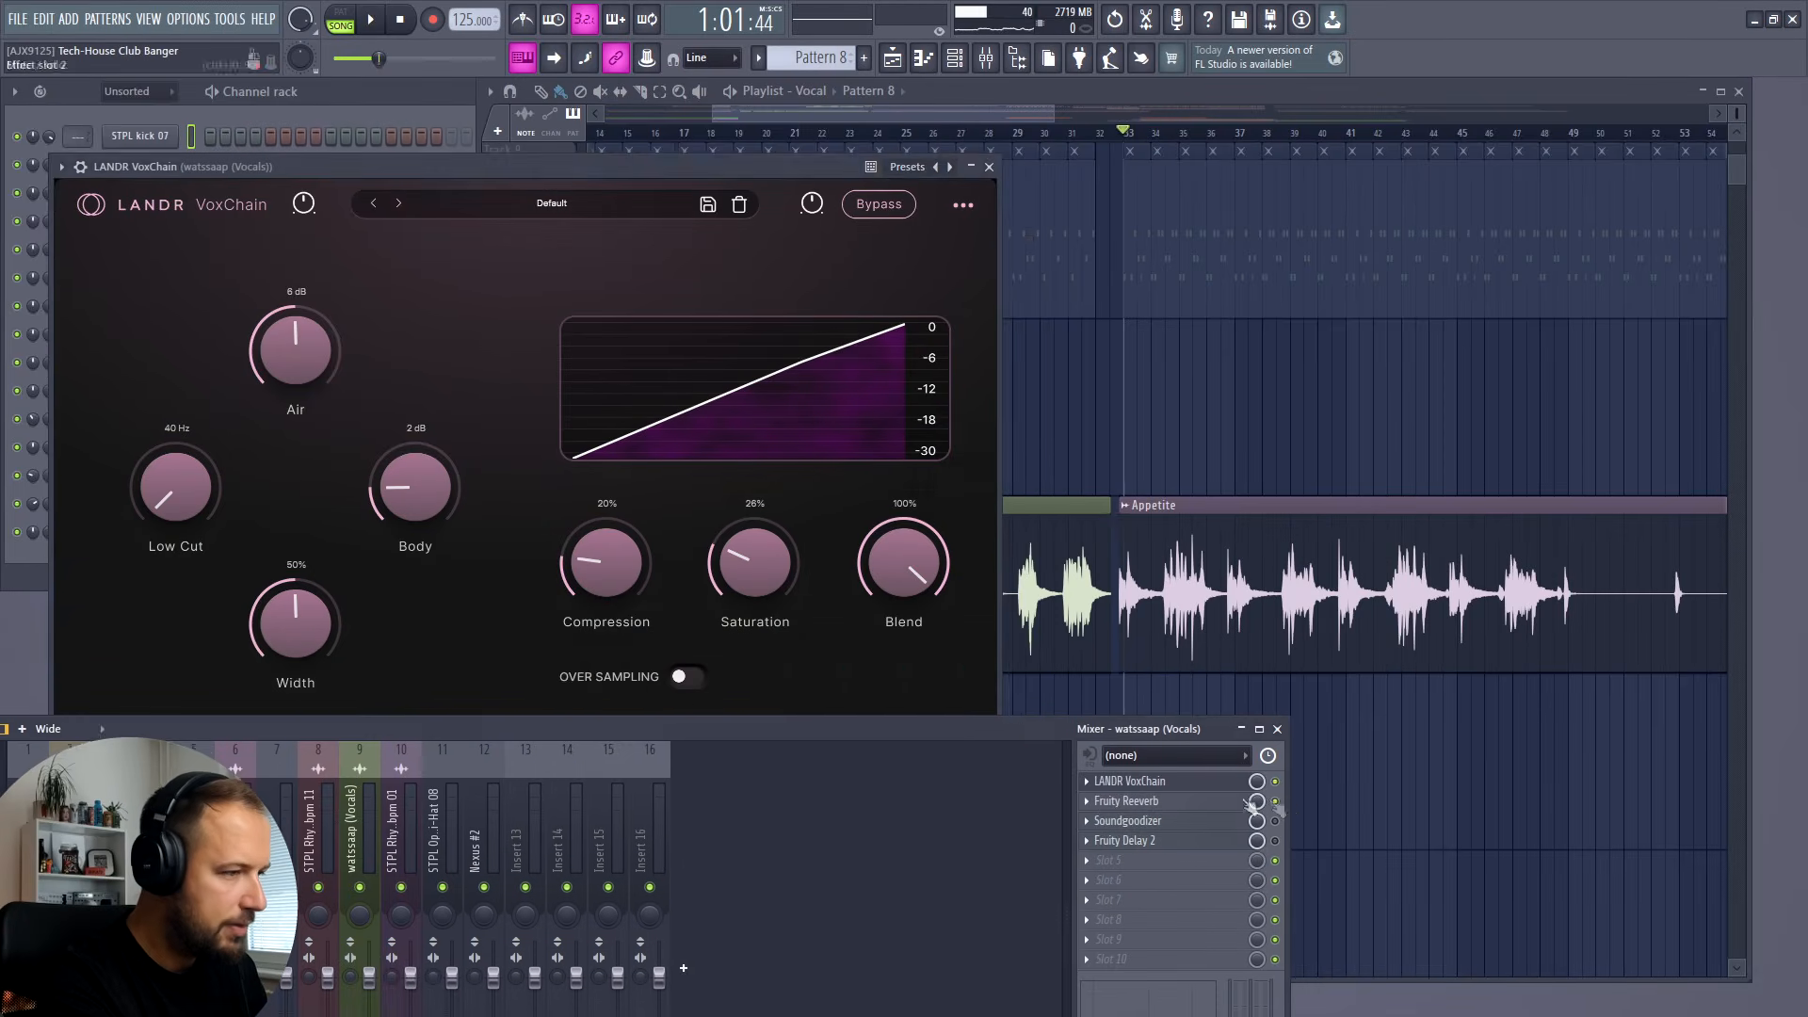
click(1192, 800)
click(1194, 820)
click(1203, 837)
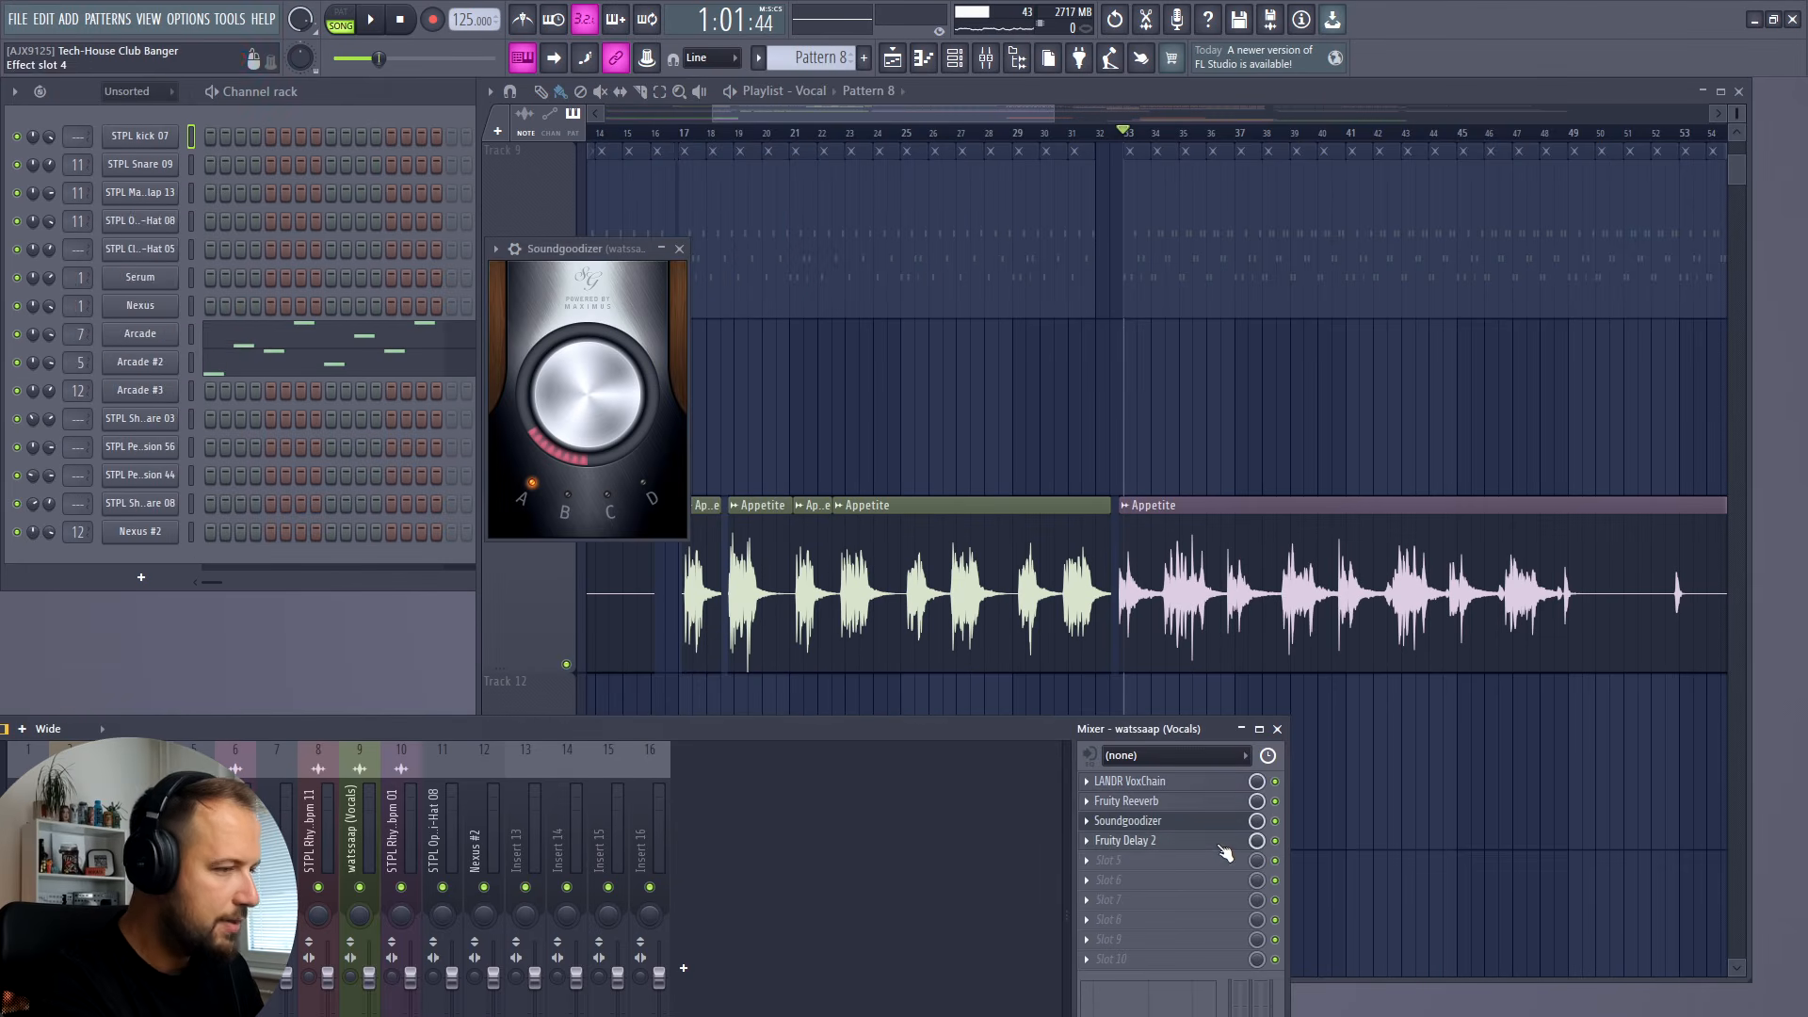
key(space)
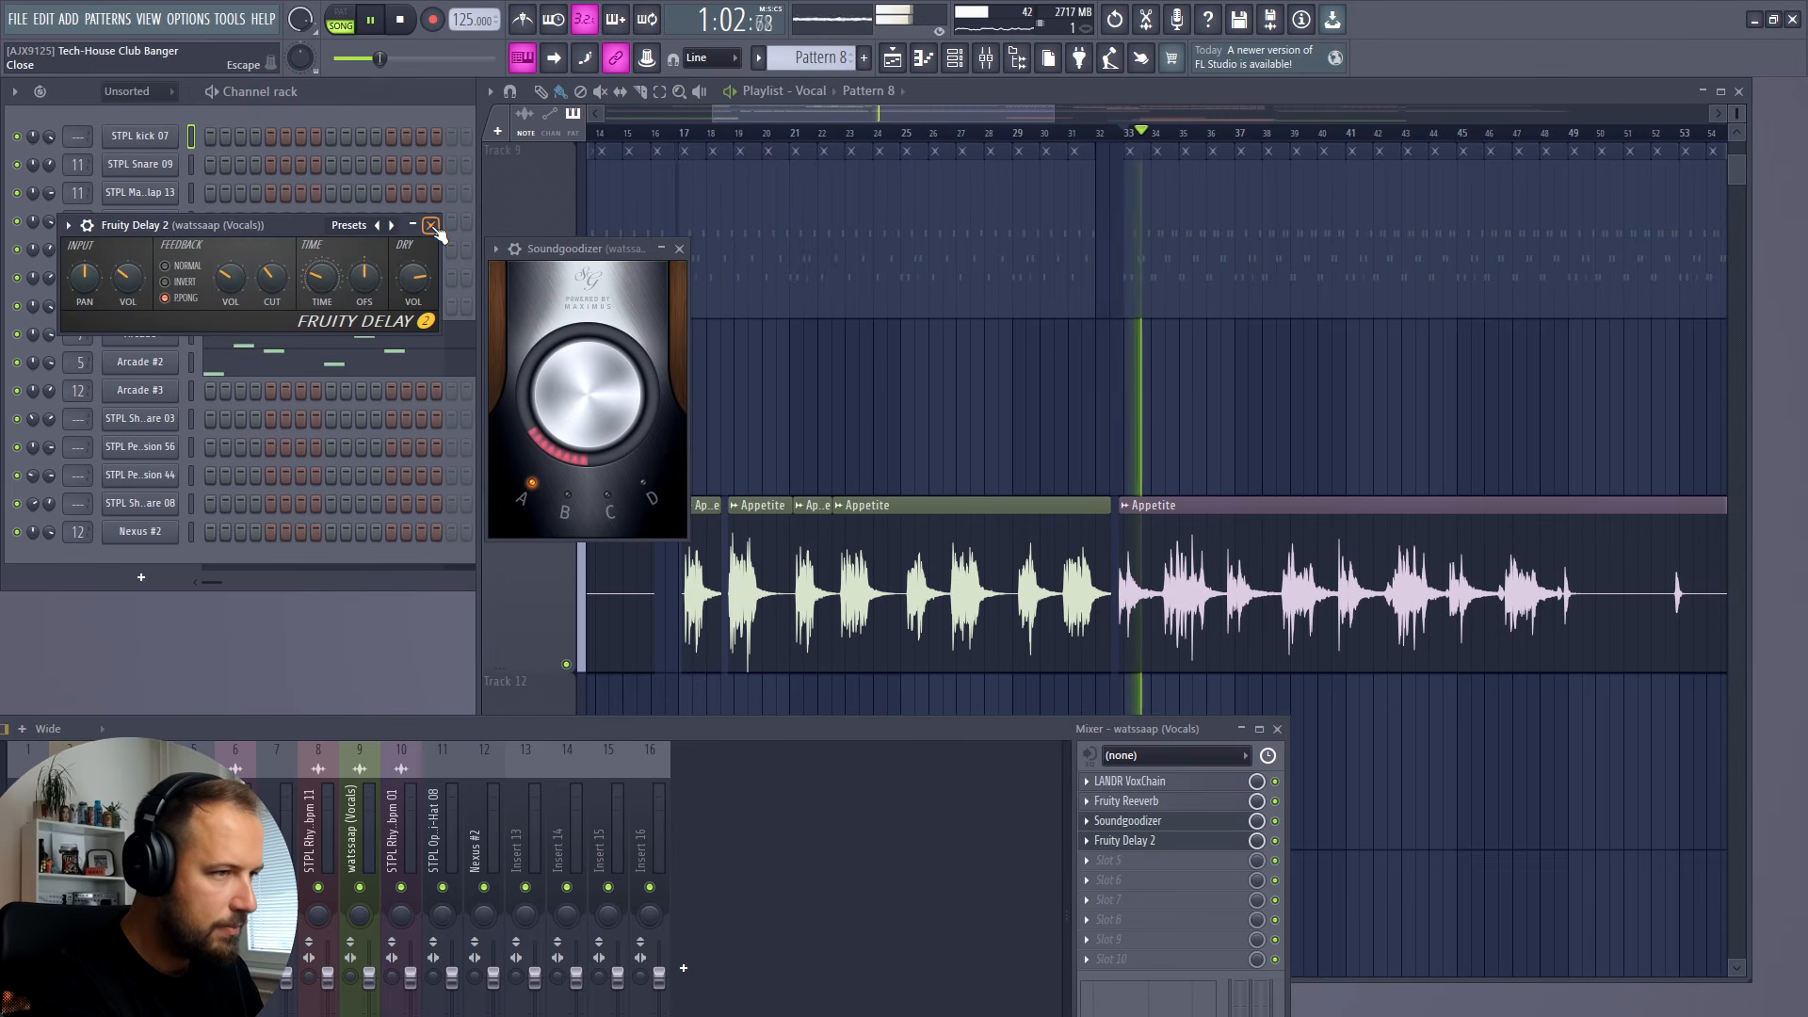
Step: Close the vocal effects, unmute all playlist tracks, and play the vocals with the full arrangement from bar 17
scroll(1285, 482, up, 8)
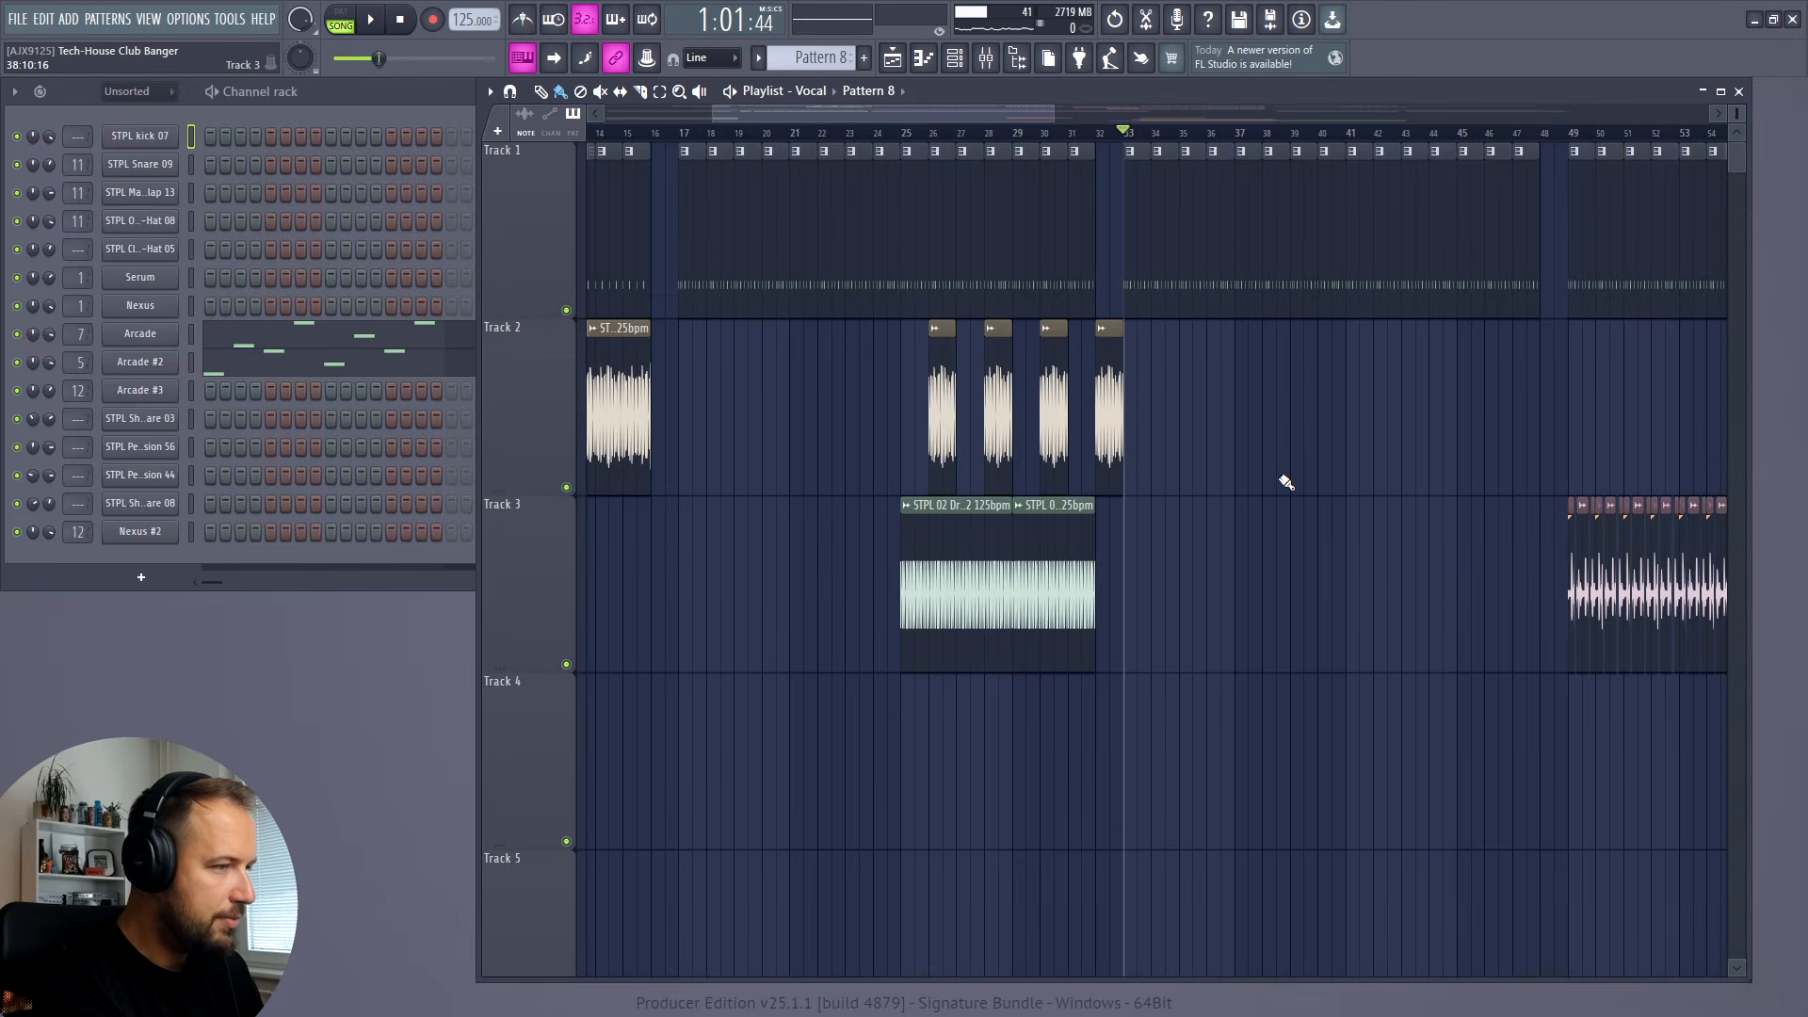
scroll(1284, 482, down, 7)
click(679, 133)
key(space)
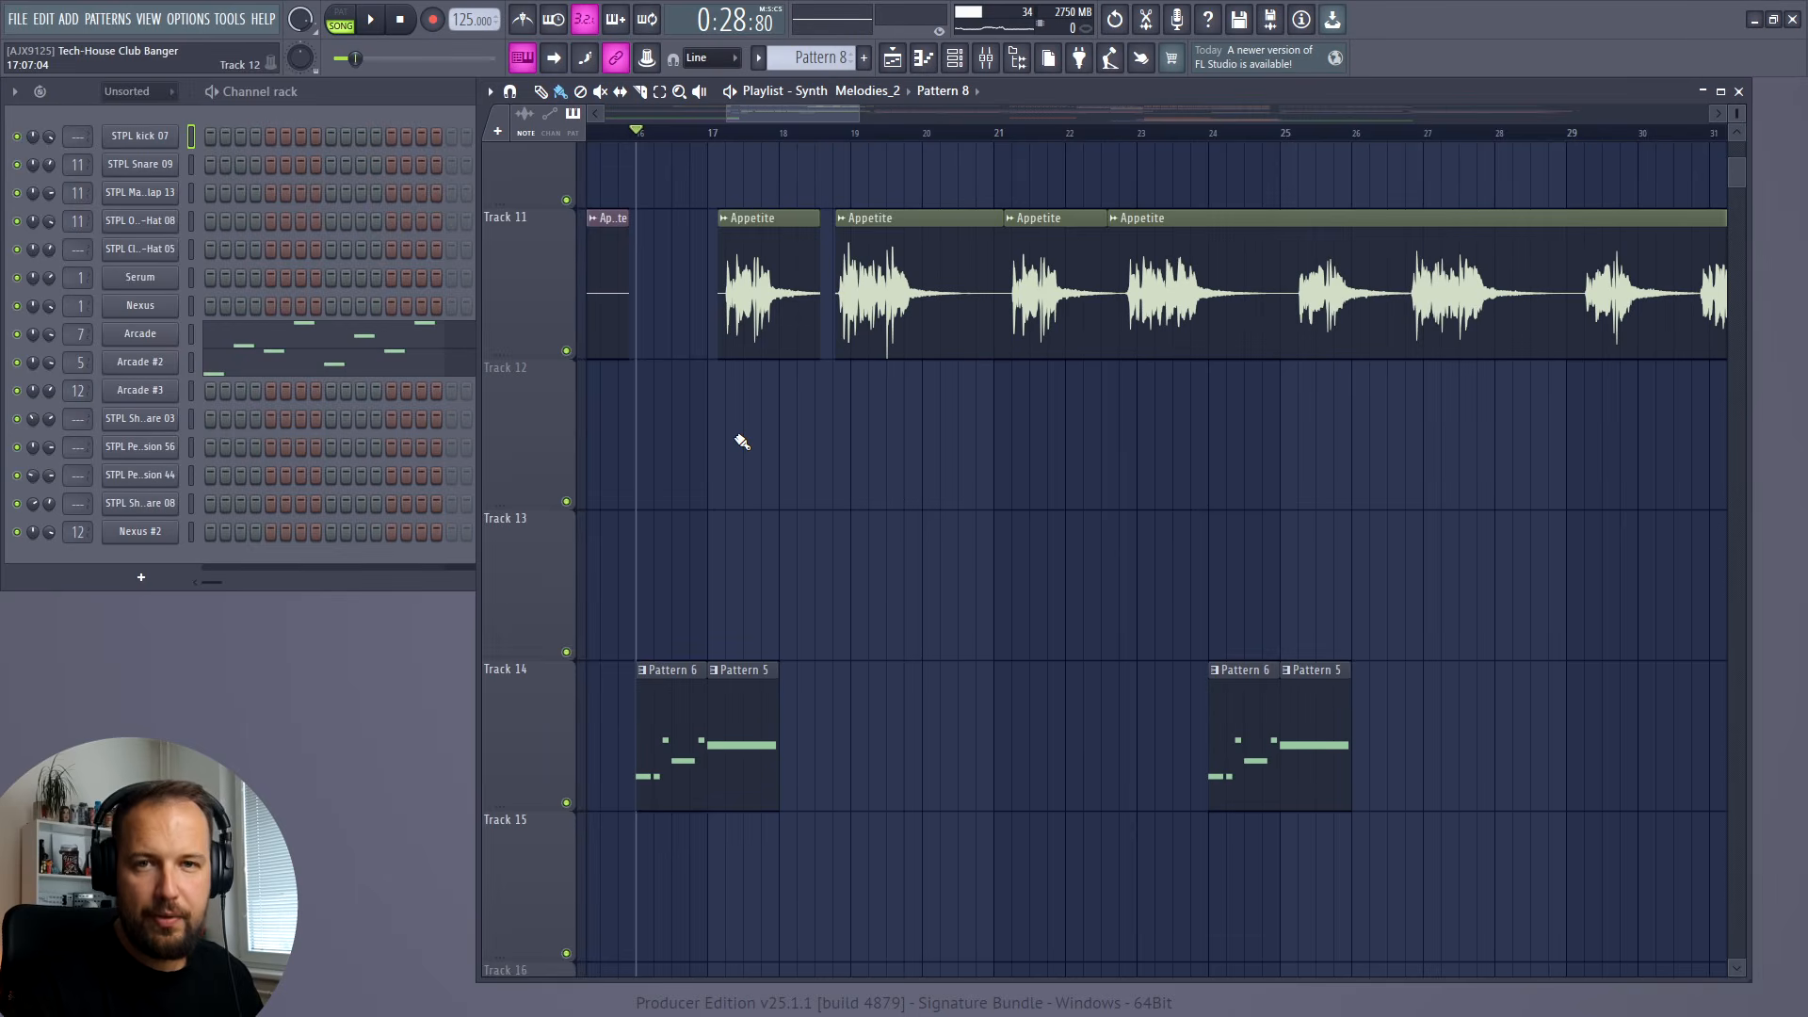
Step: Open the Nexus synth with the MBass-201 preset, audition a note on its keyboard, and close it
click(143, 309)
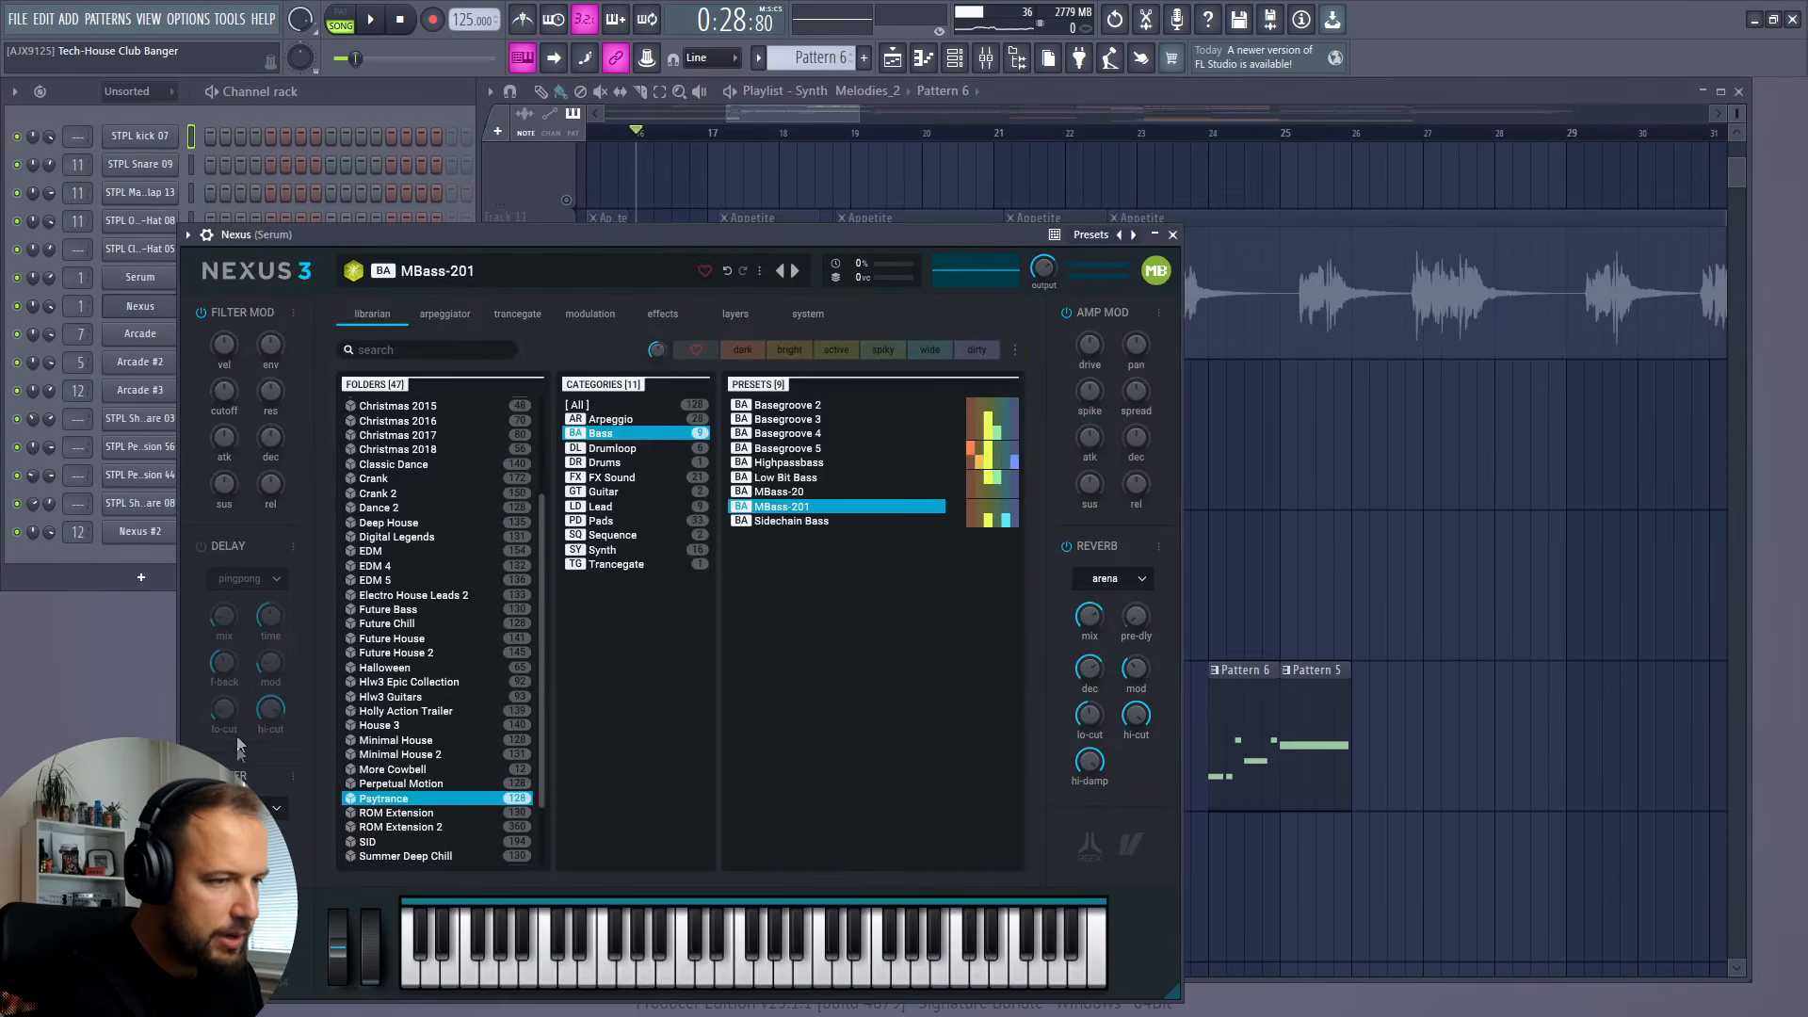
click(812, 971)
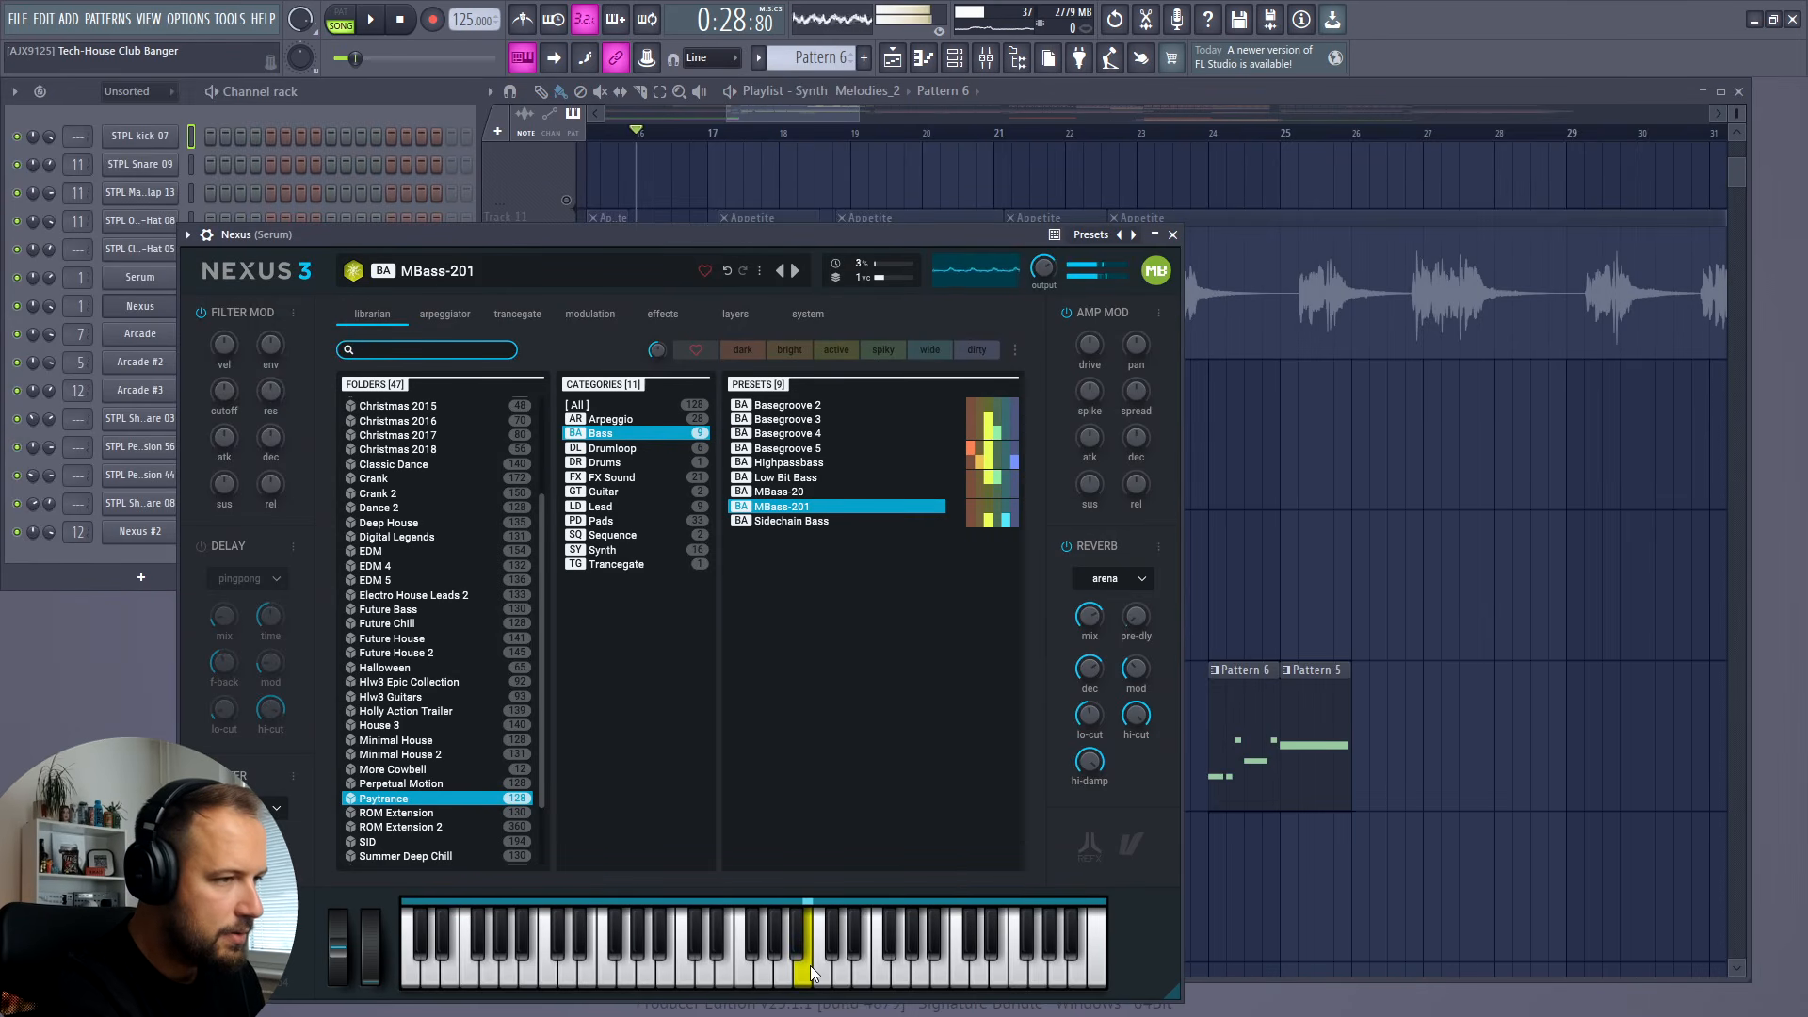
click(1173, 235)
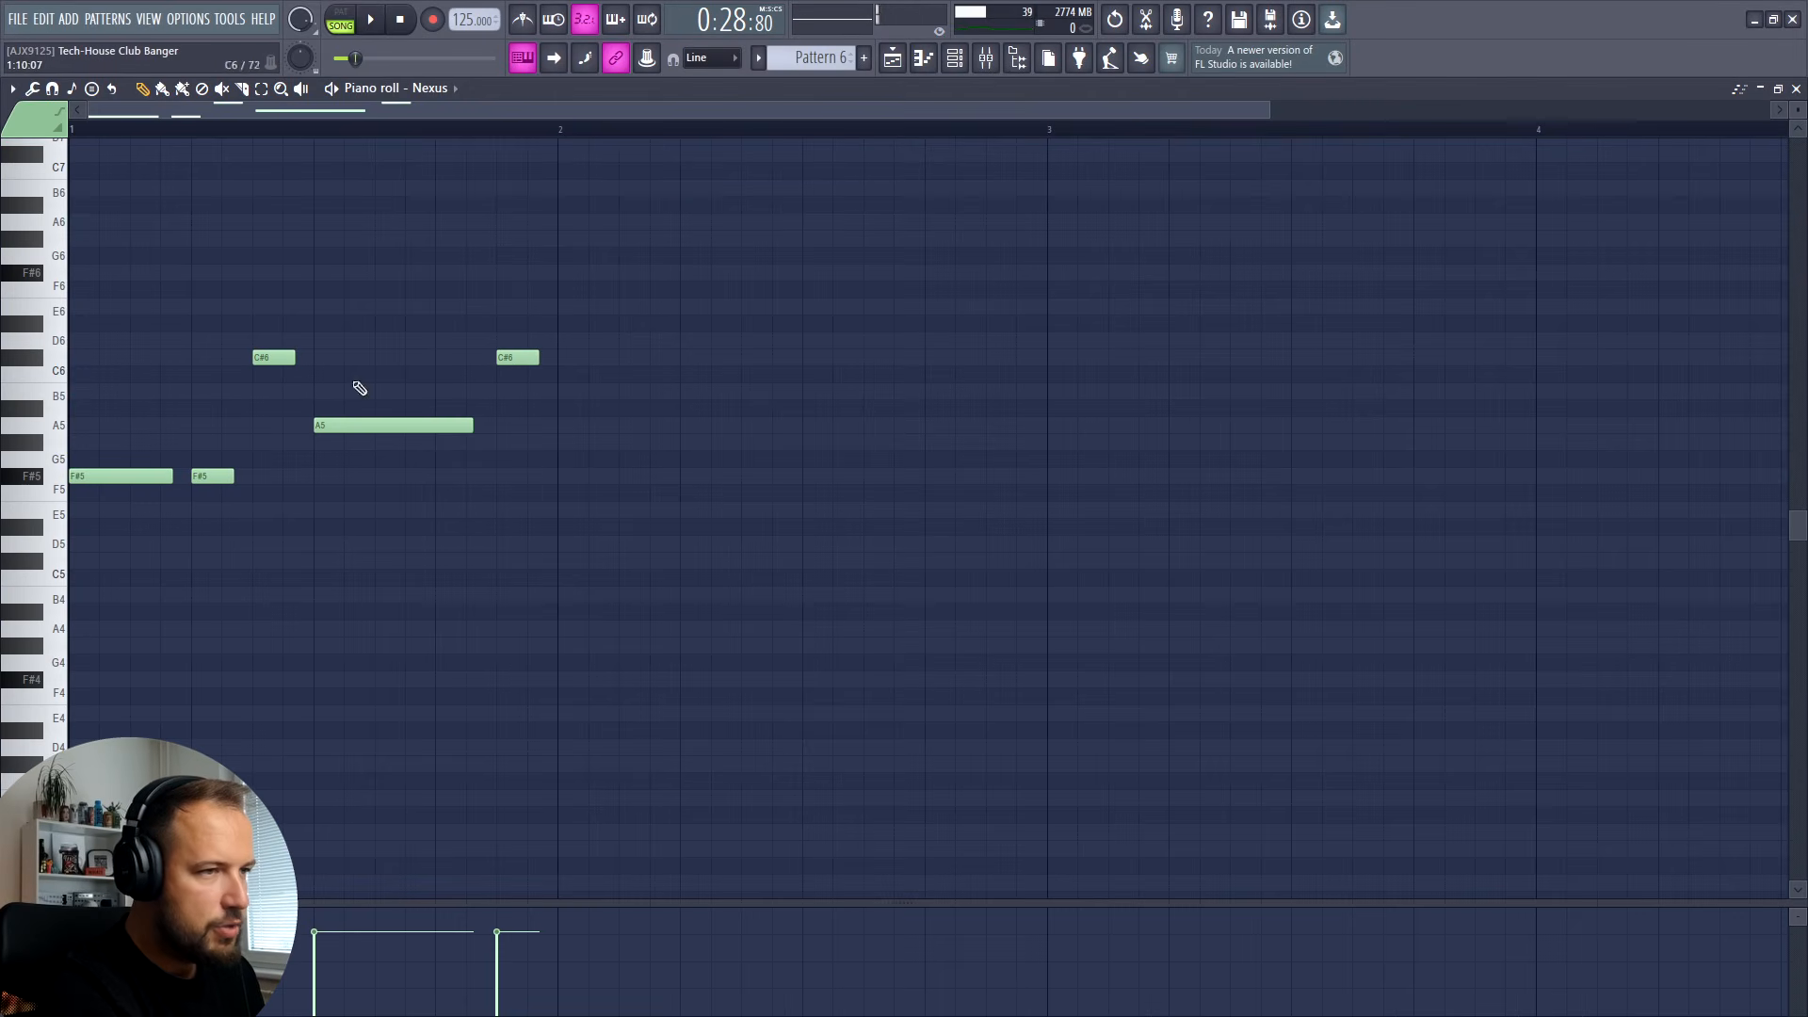
Step: Play the Nexus melody of Pattern 6 on its own in the piano roll
click(341, 19)
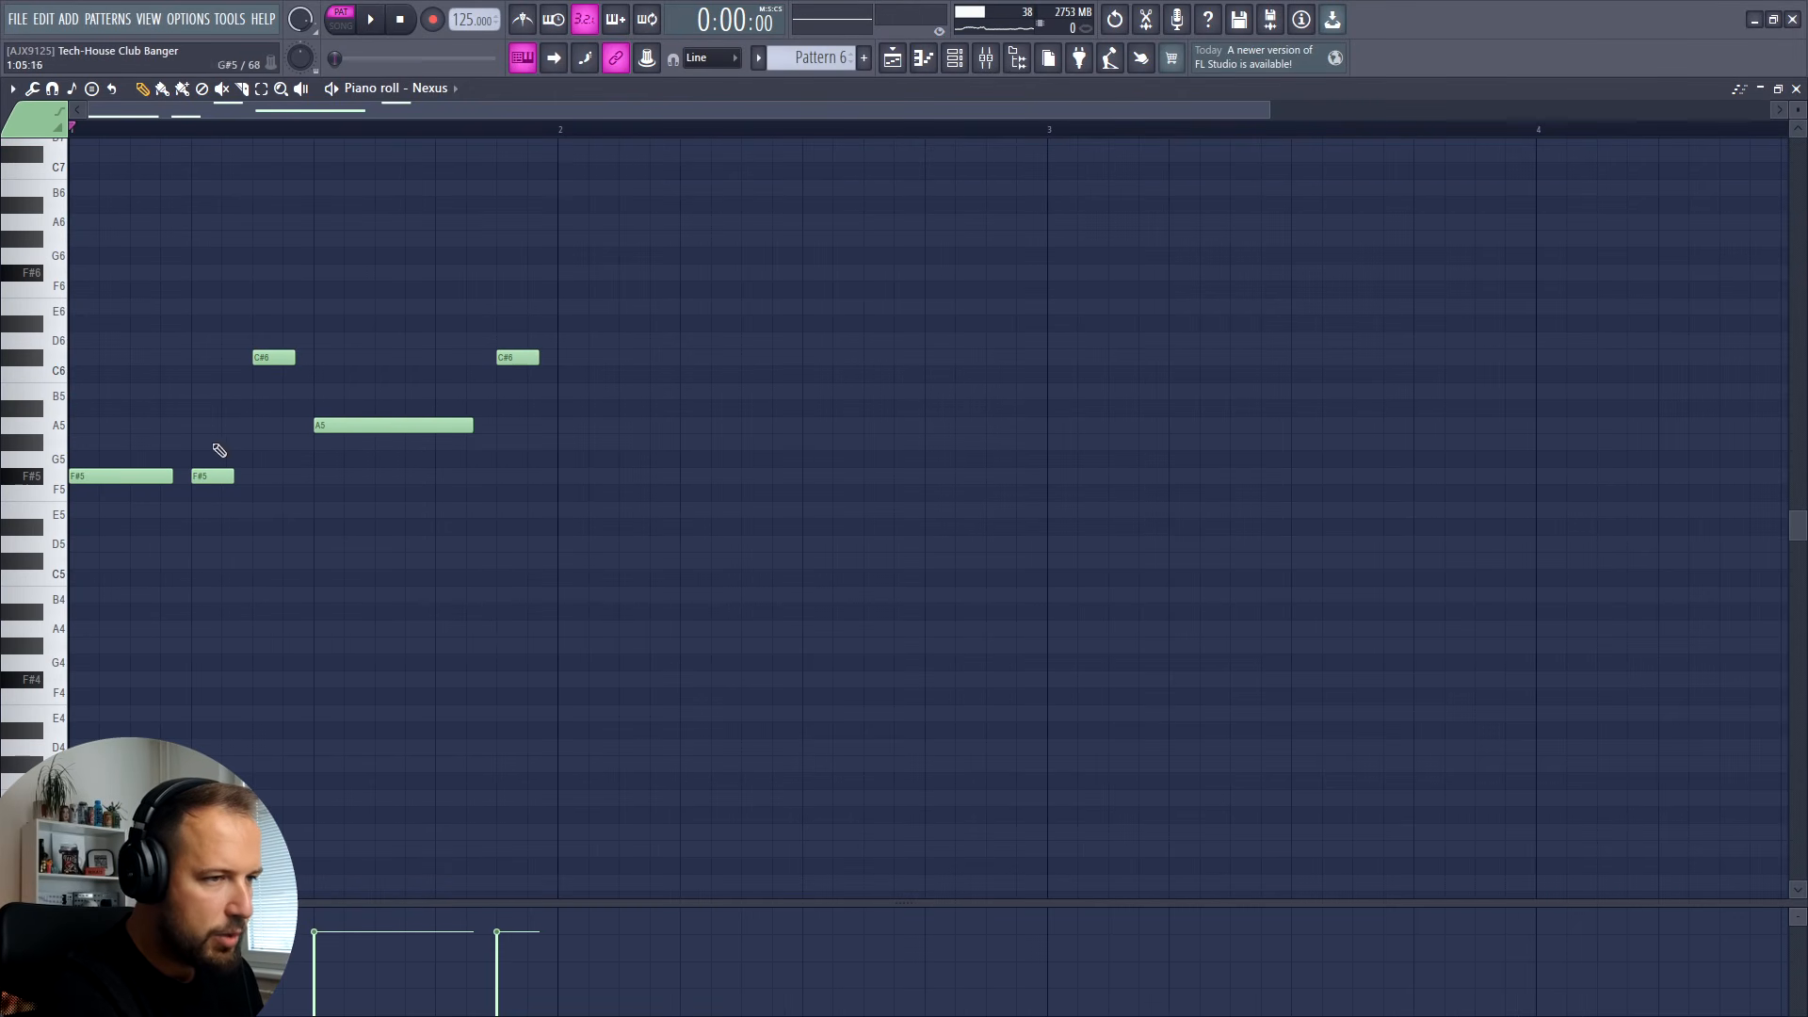
click(382, 20)
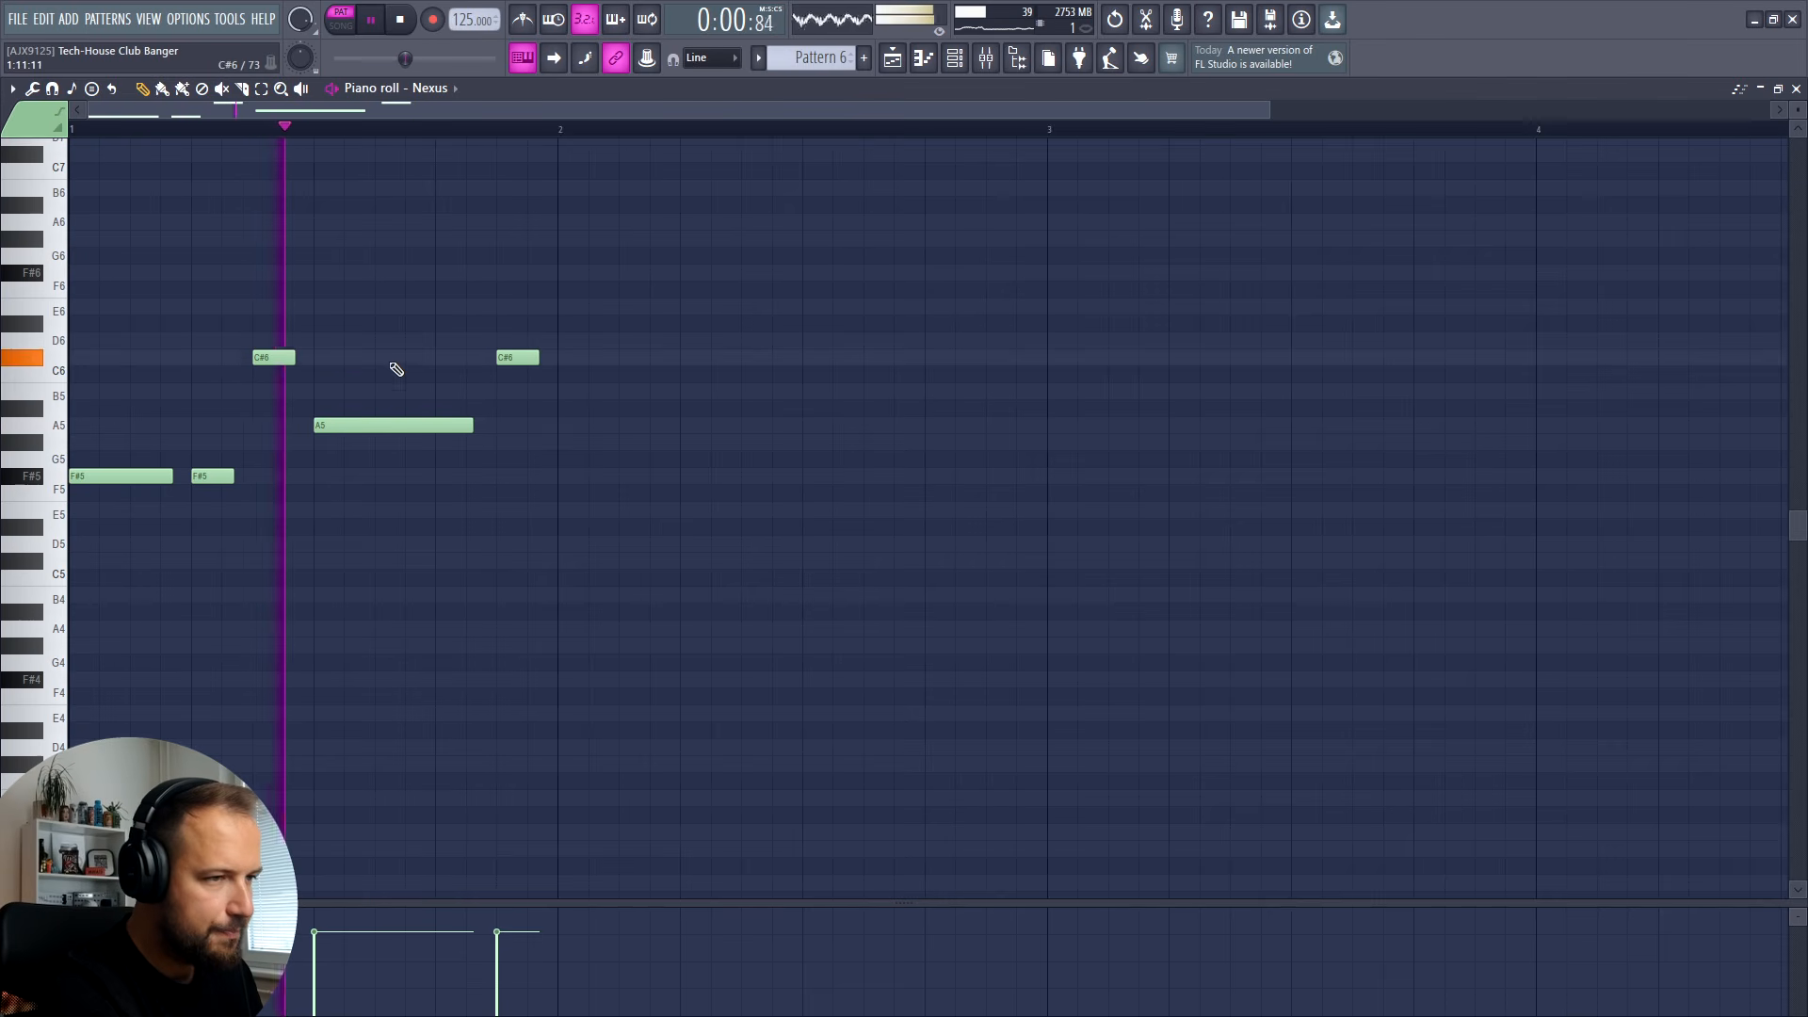
key(space)
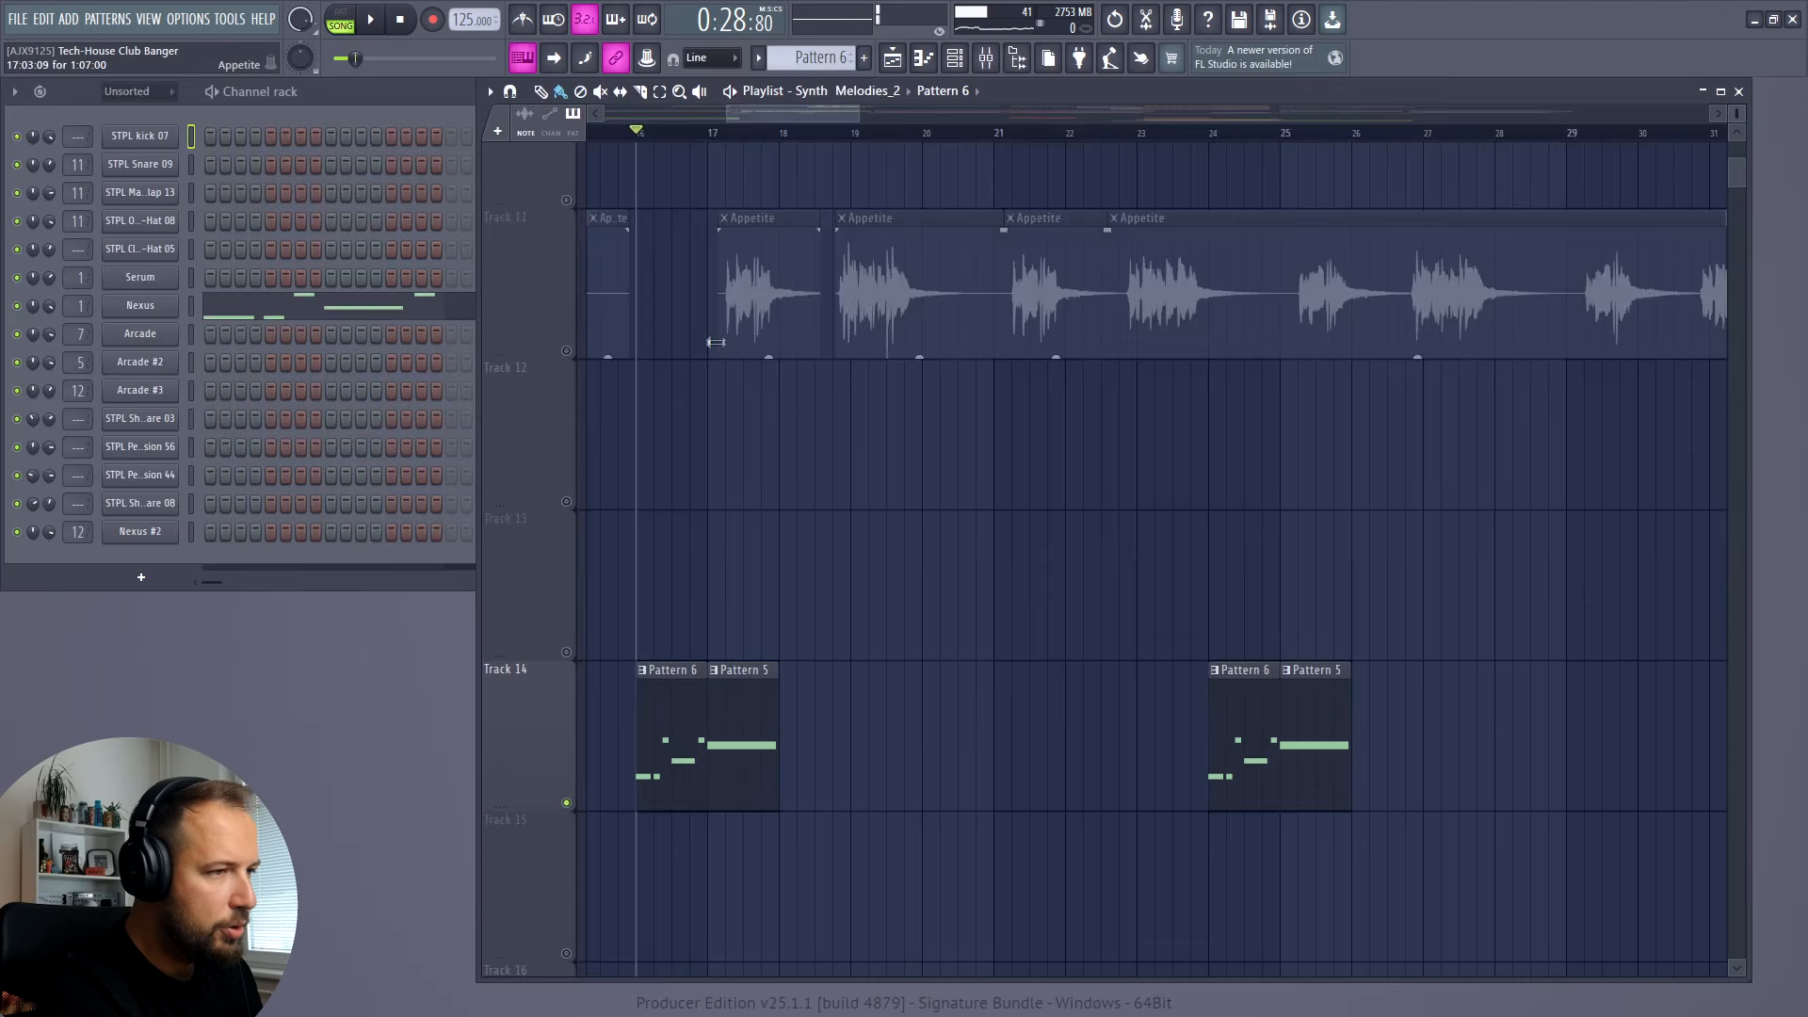
Step: Solo Track 14 in the playlist and play its Pattern 6 and Pattern 5 clips from bar 16
scroll(716, 342, up, 10)
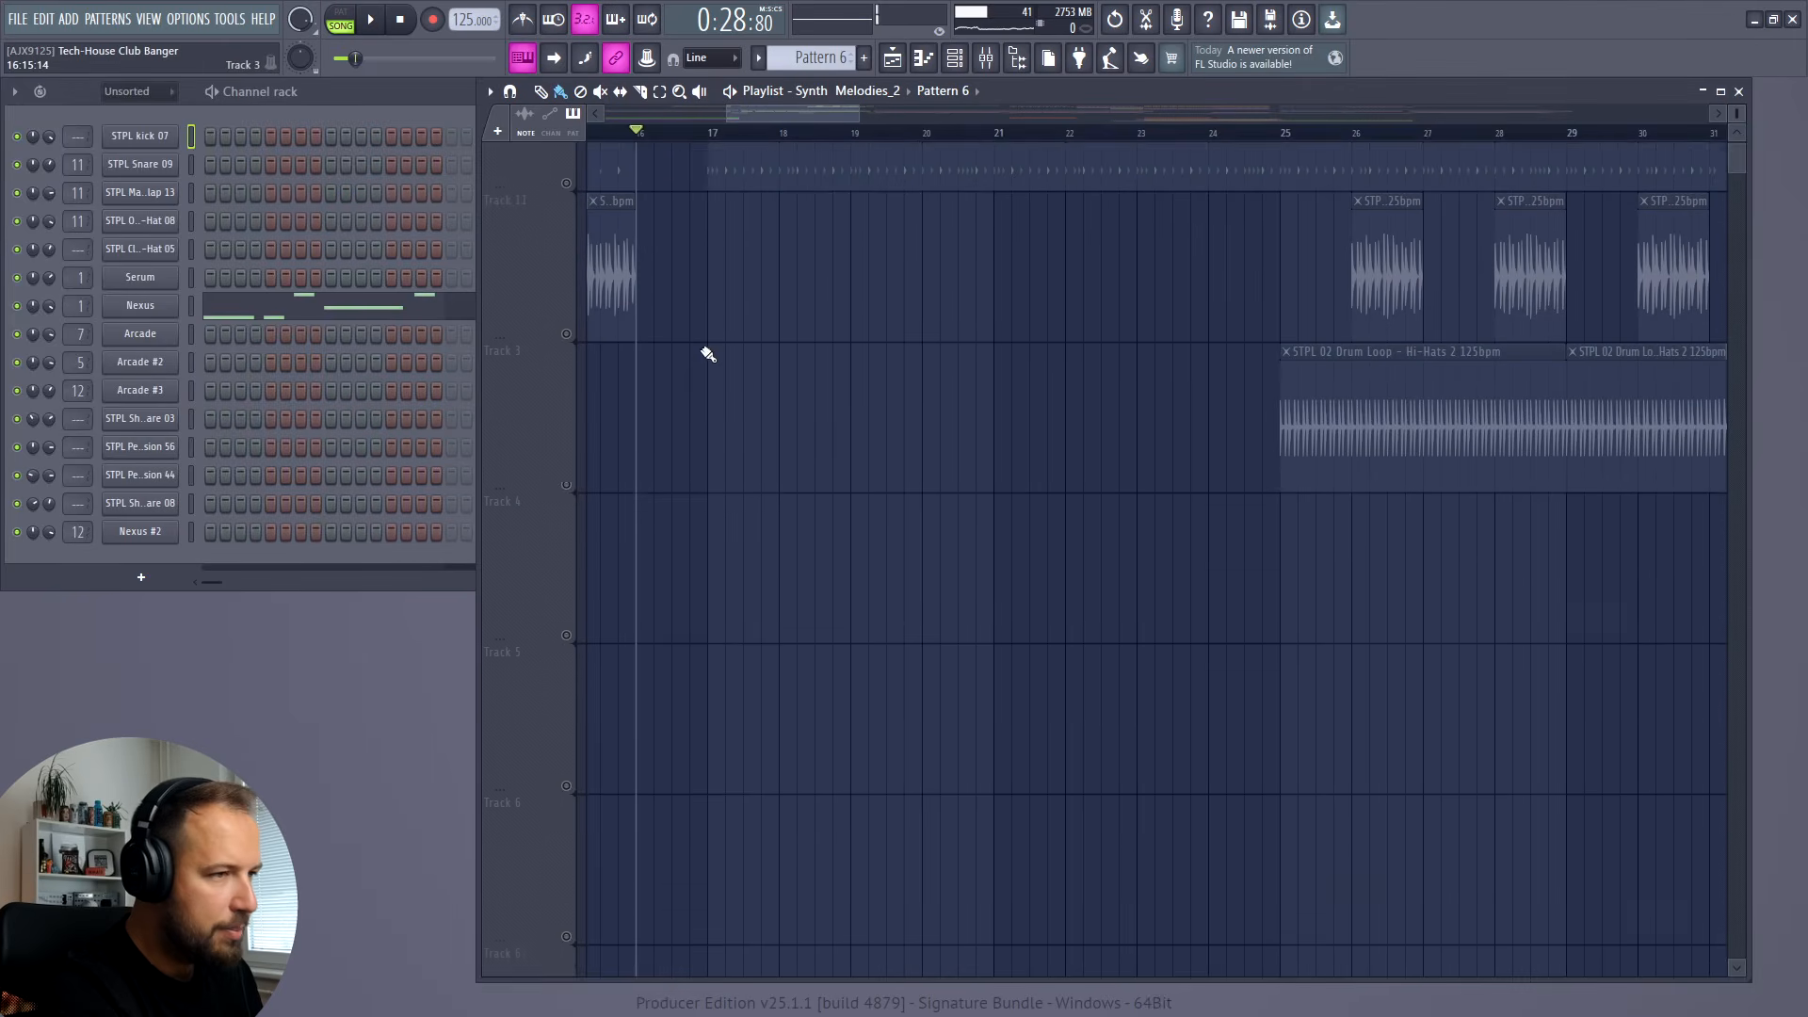
scroll(650, 177, down, 11)
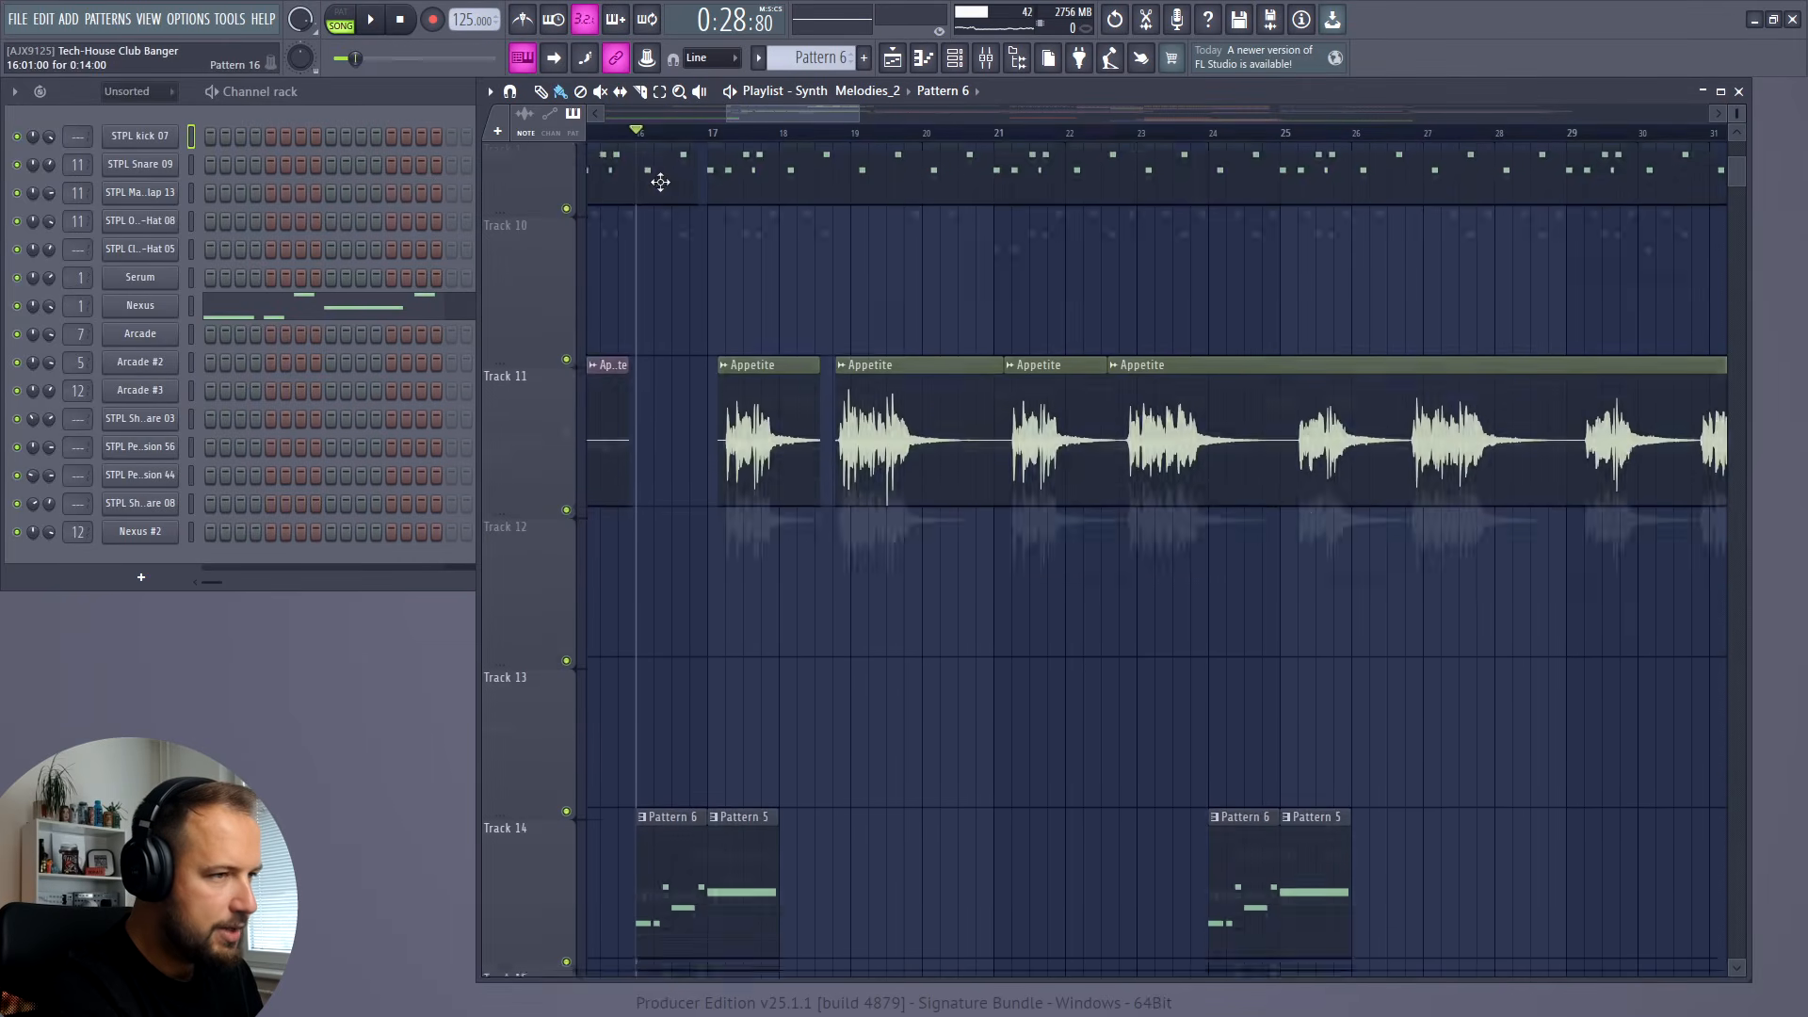
key(space)
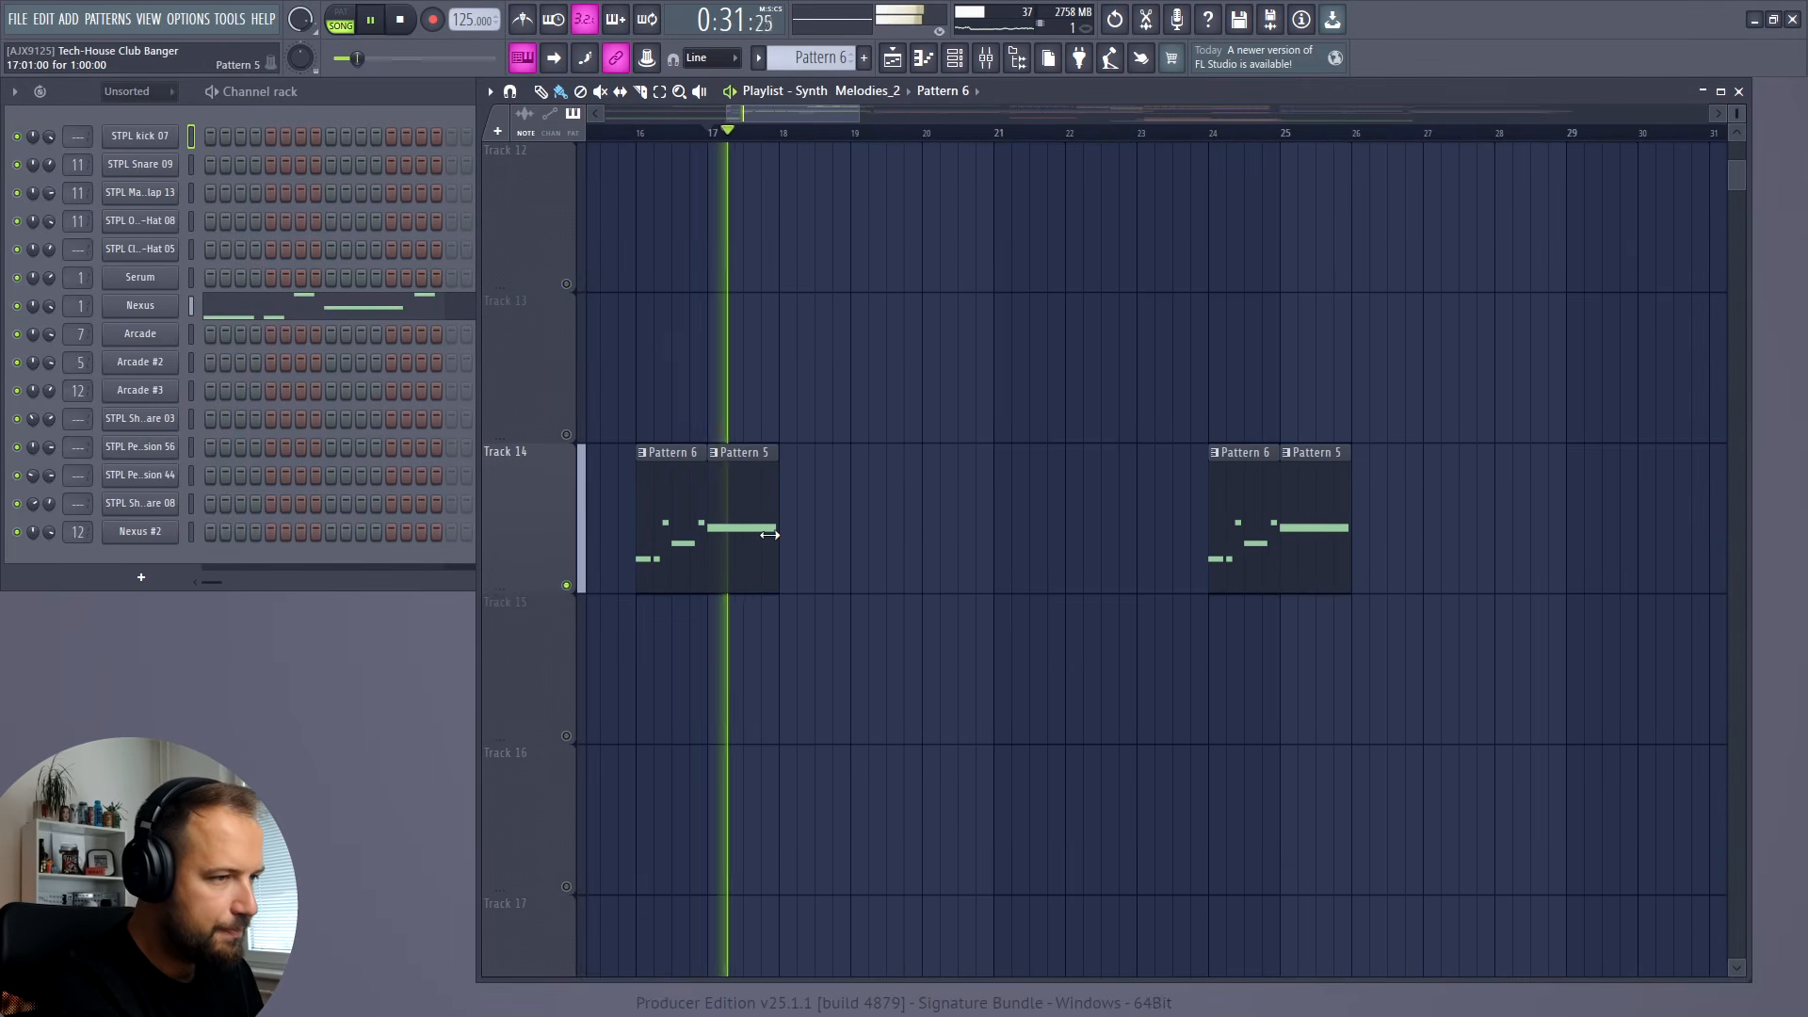
key(space)
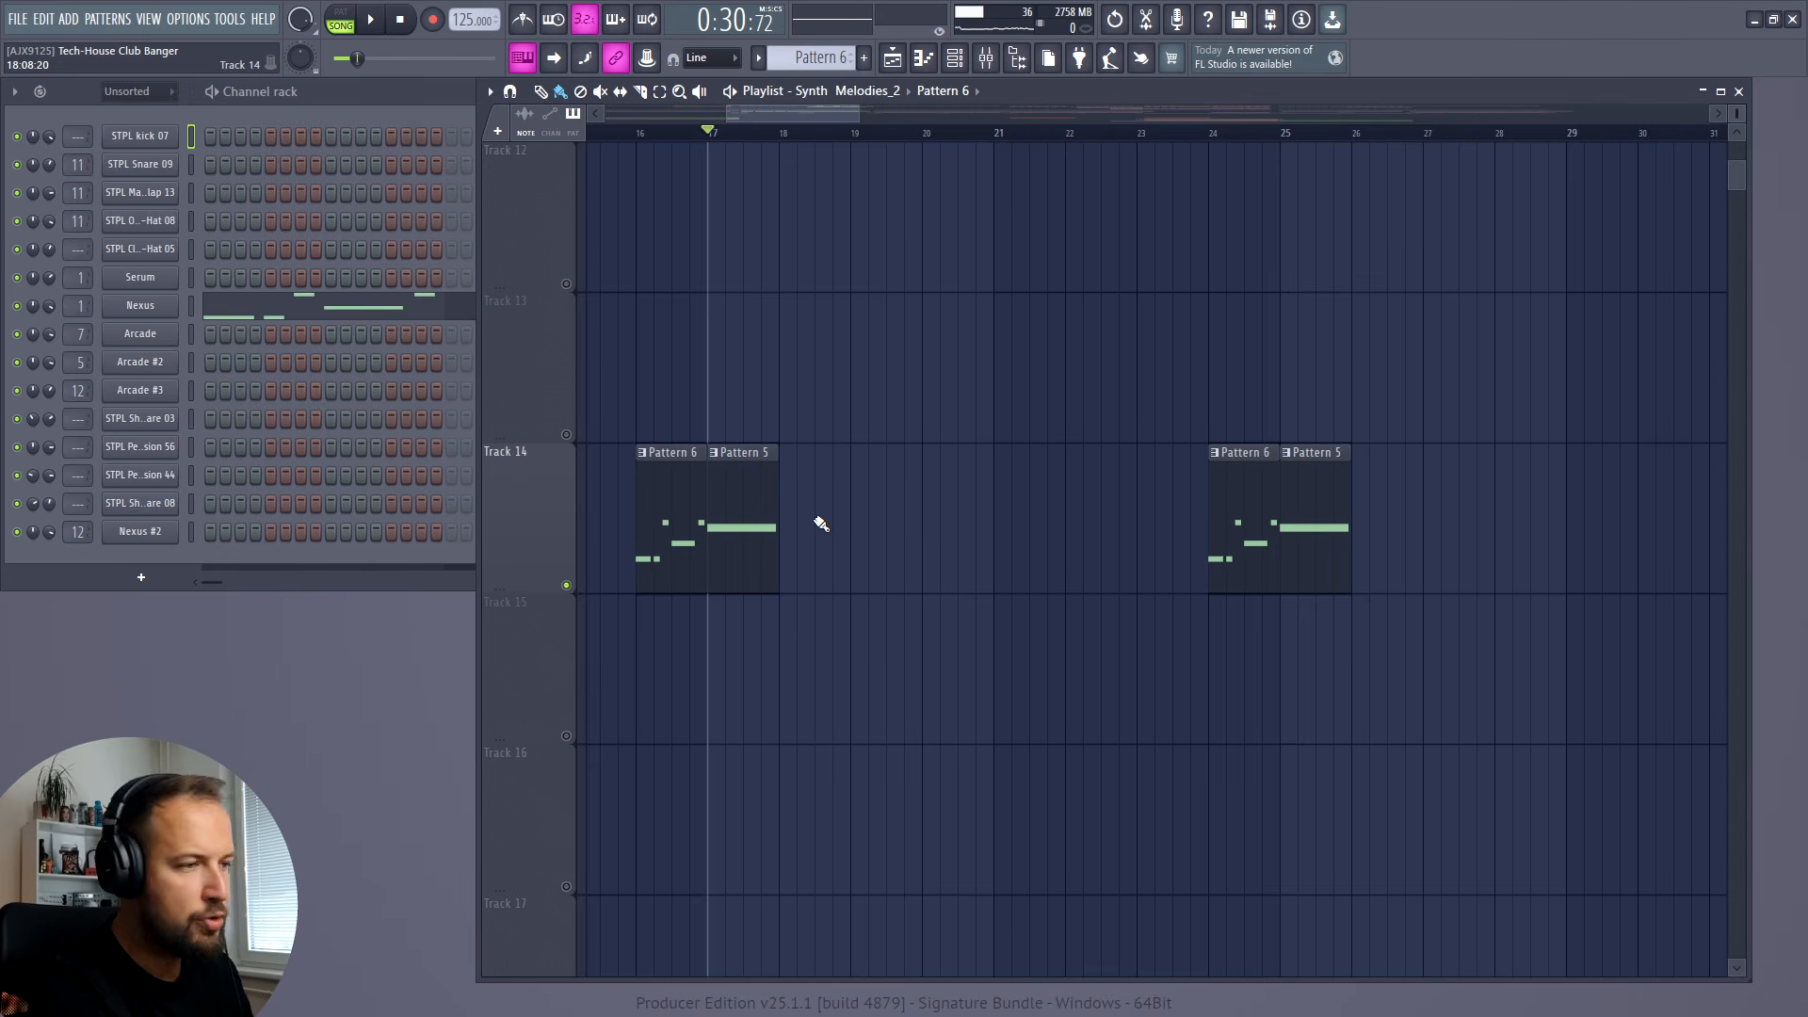
Step: Unmute all tracks and play the Pattern 6 and Pattern 5 melody within the full arrangement through bar 24
scroll(848, 343, up, 1)
key(space)
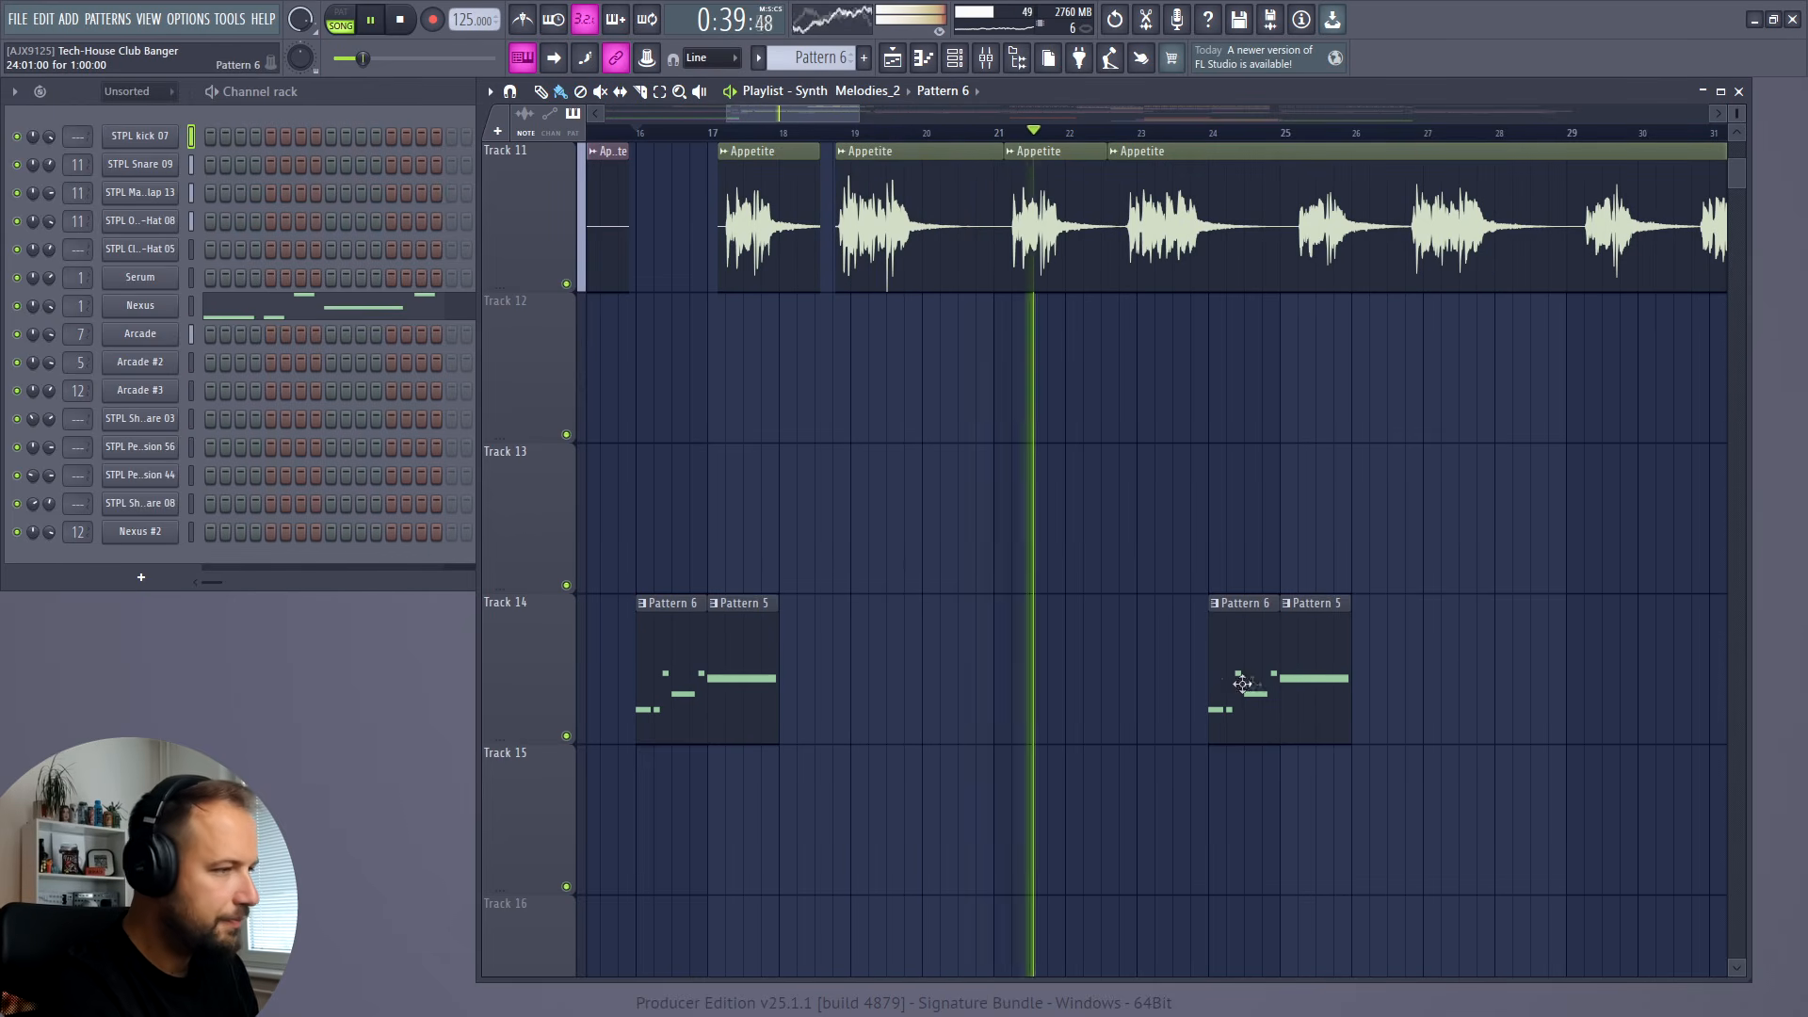
scroll(1356, 588, up, 1)
scroll(1356, 587, up, 10)
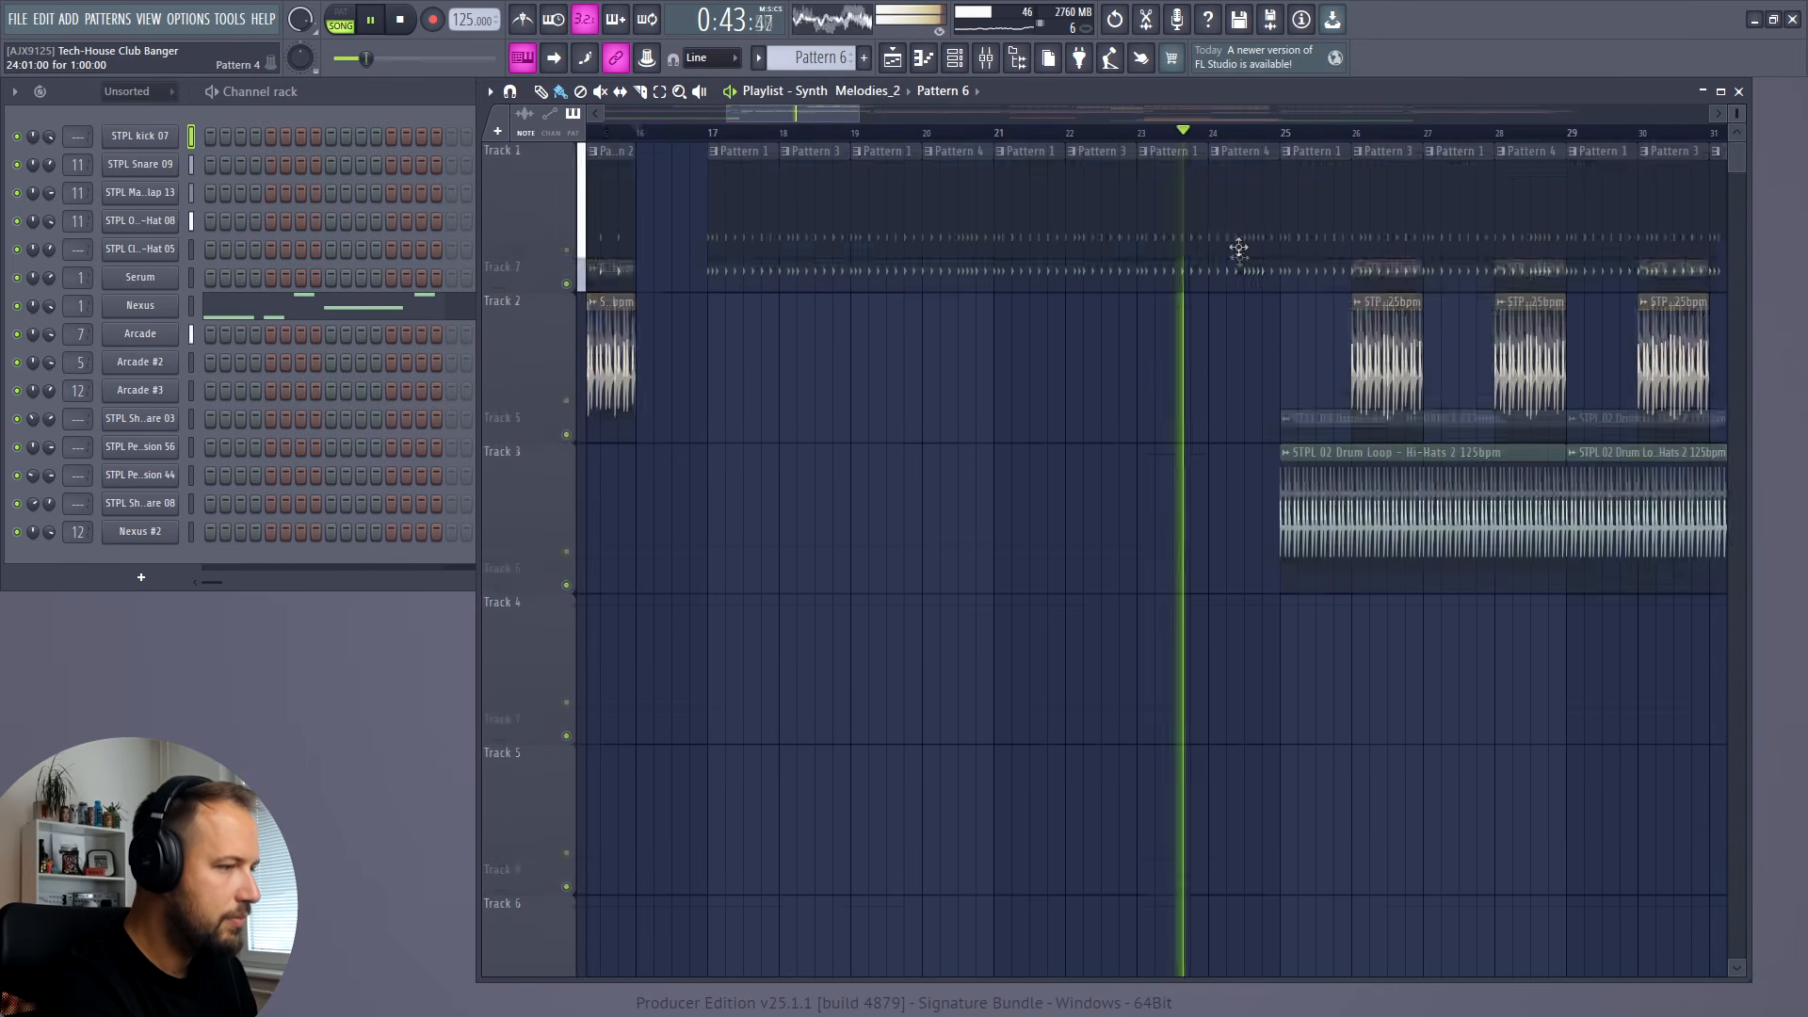
scroll(1252, 355, down, 10)
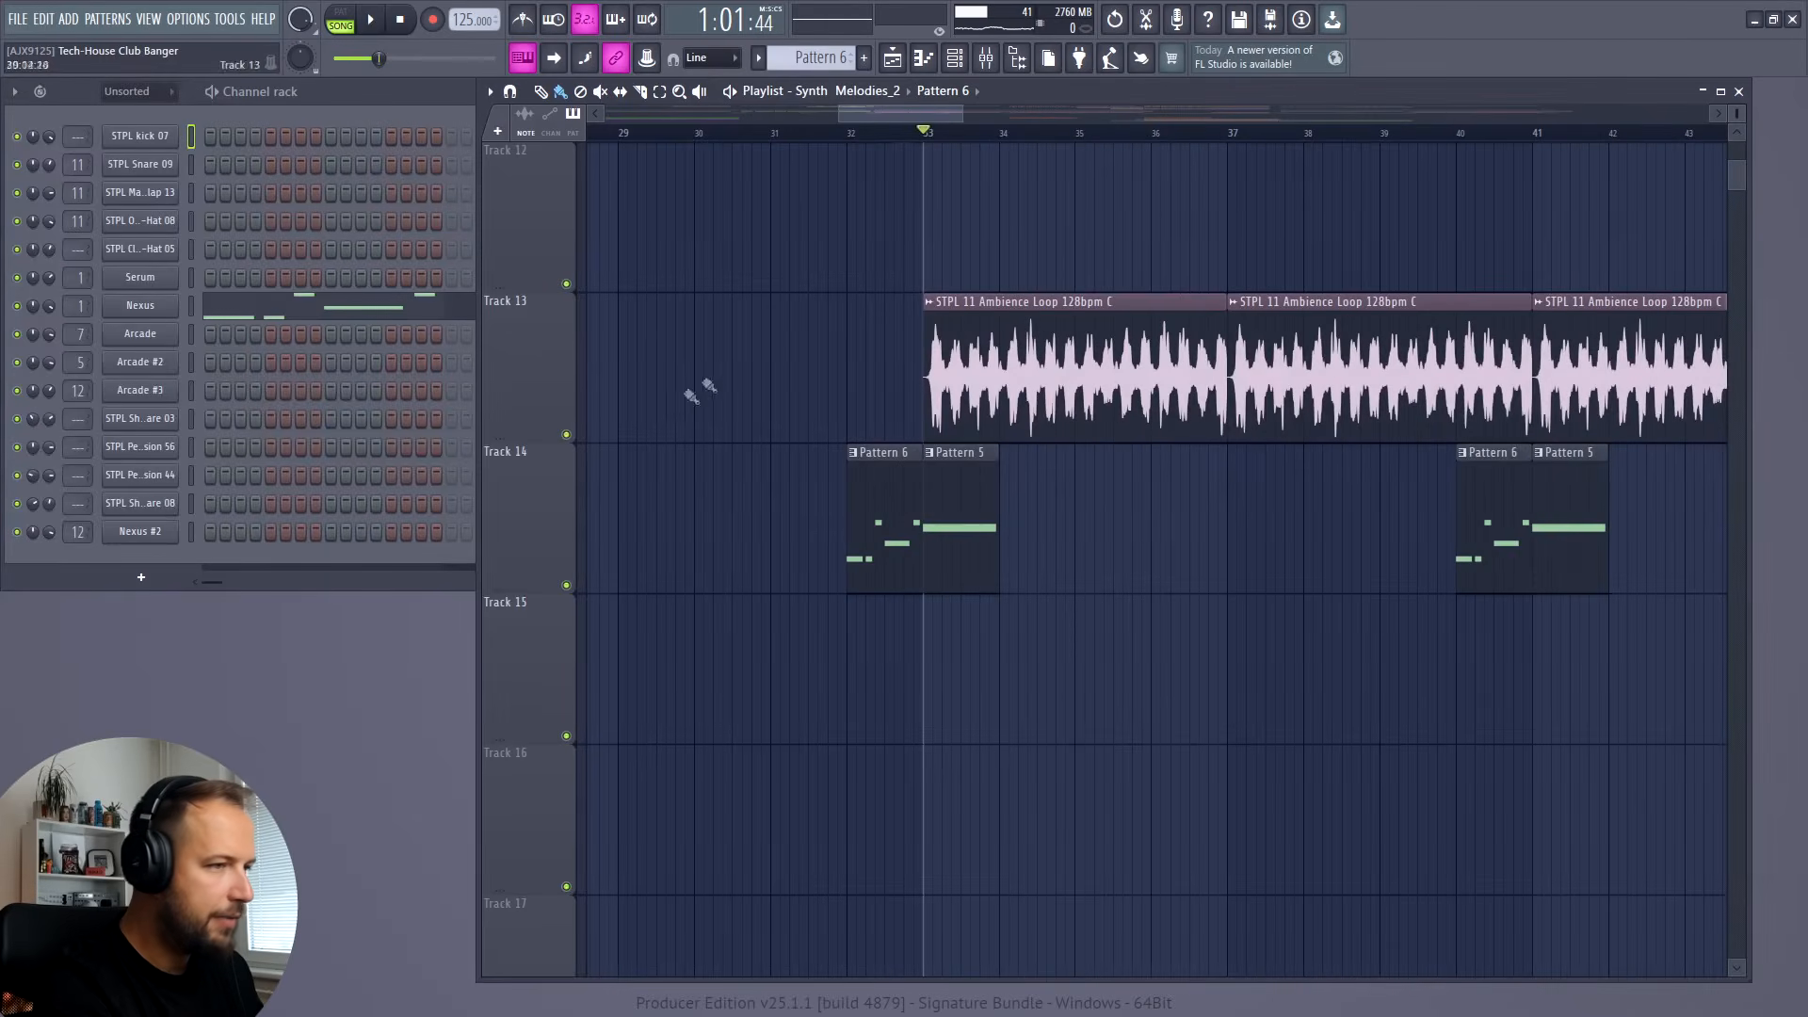
Step: Solo Track 13 and play the STPL 11 Ambience Loop from bar 33
ctrl+click(566, 435)
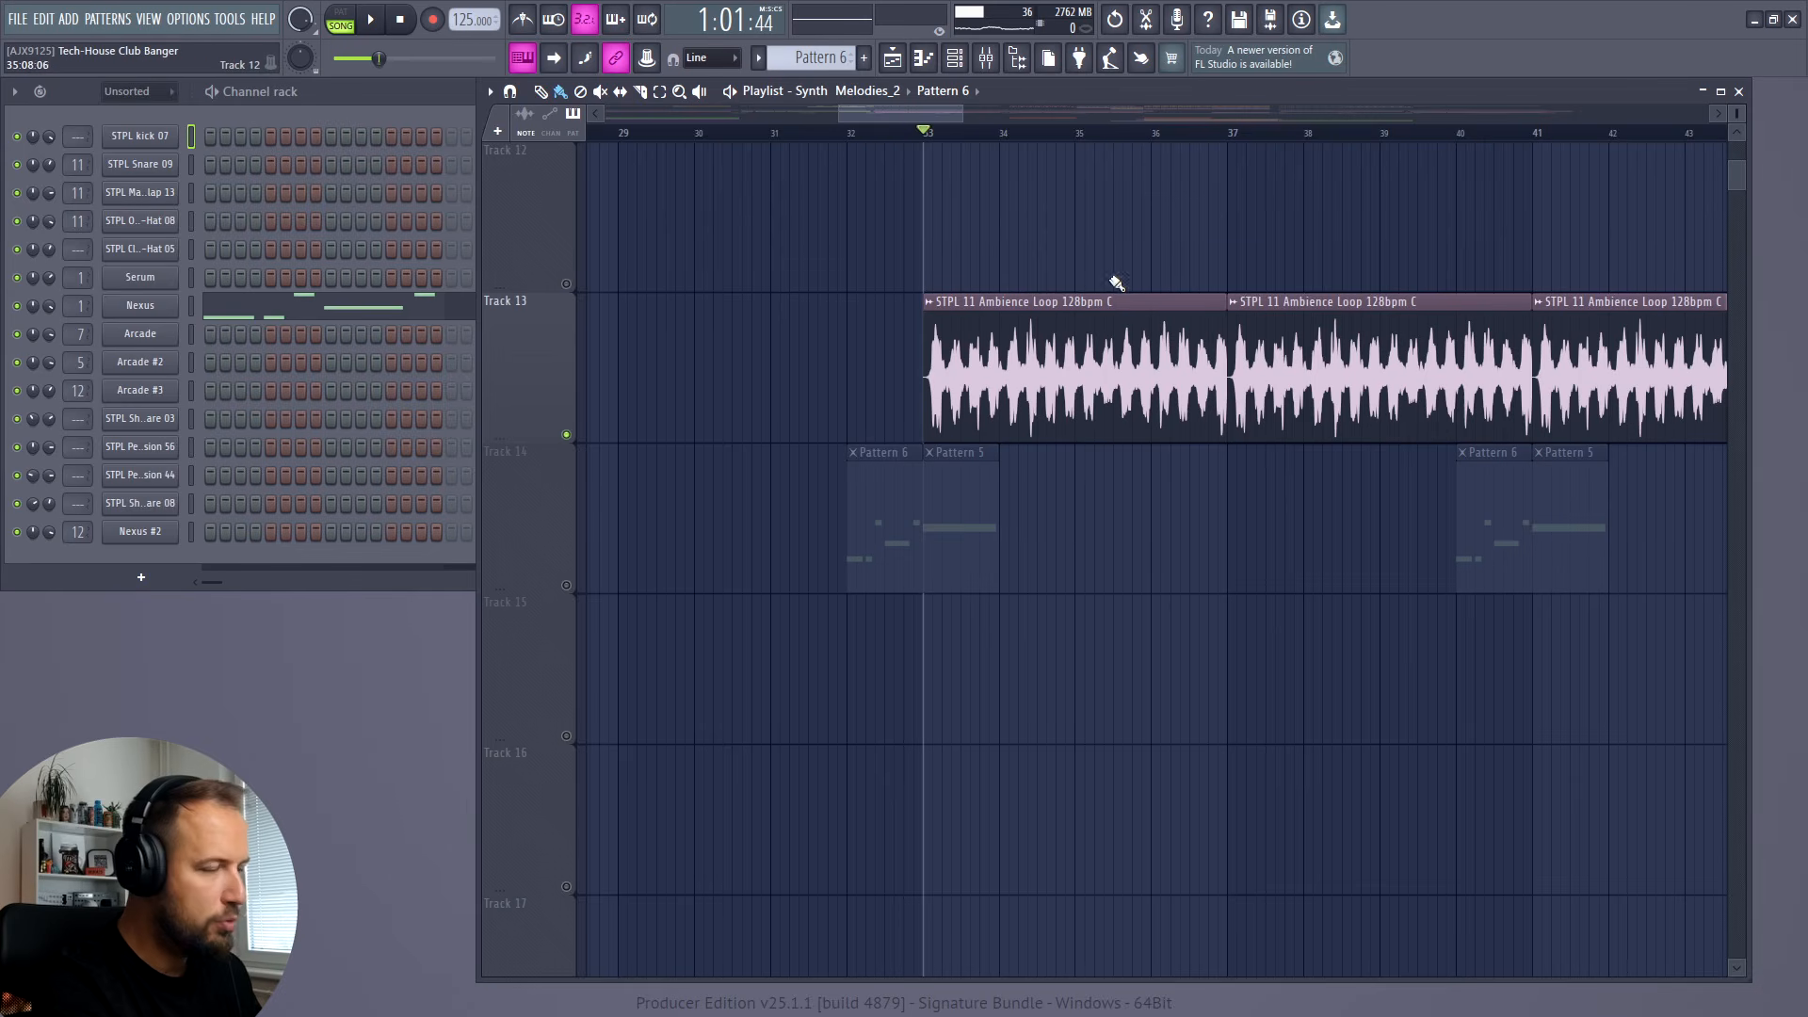
key(space)
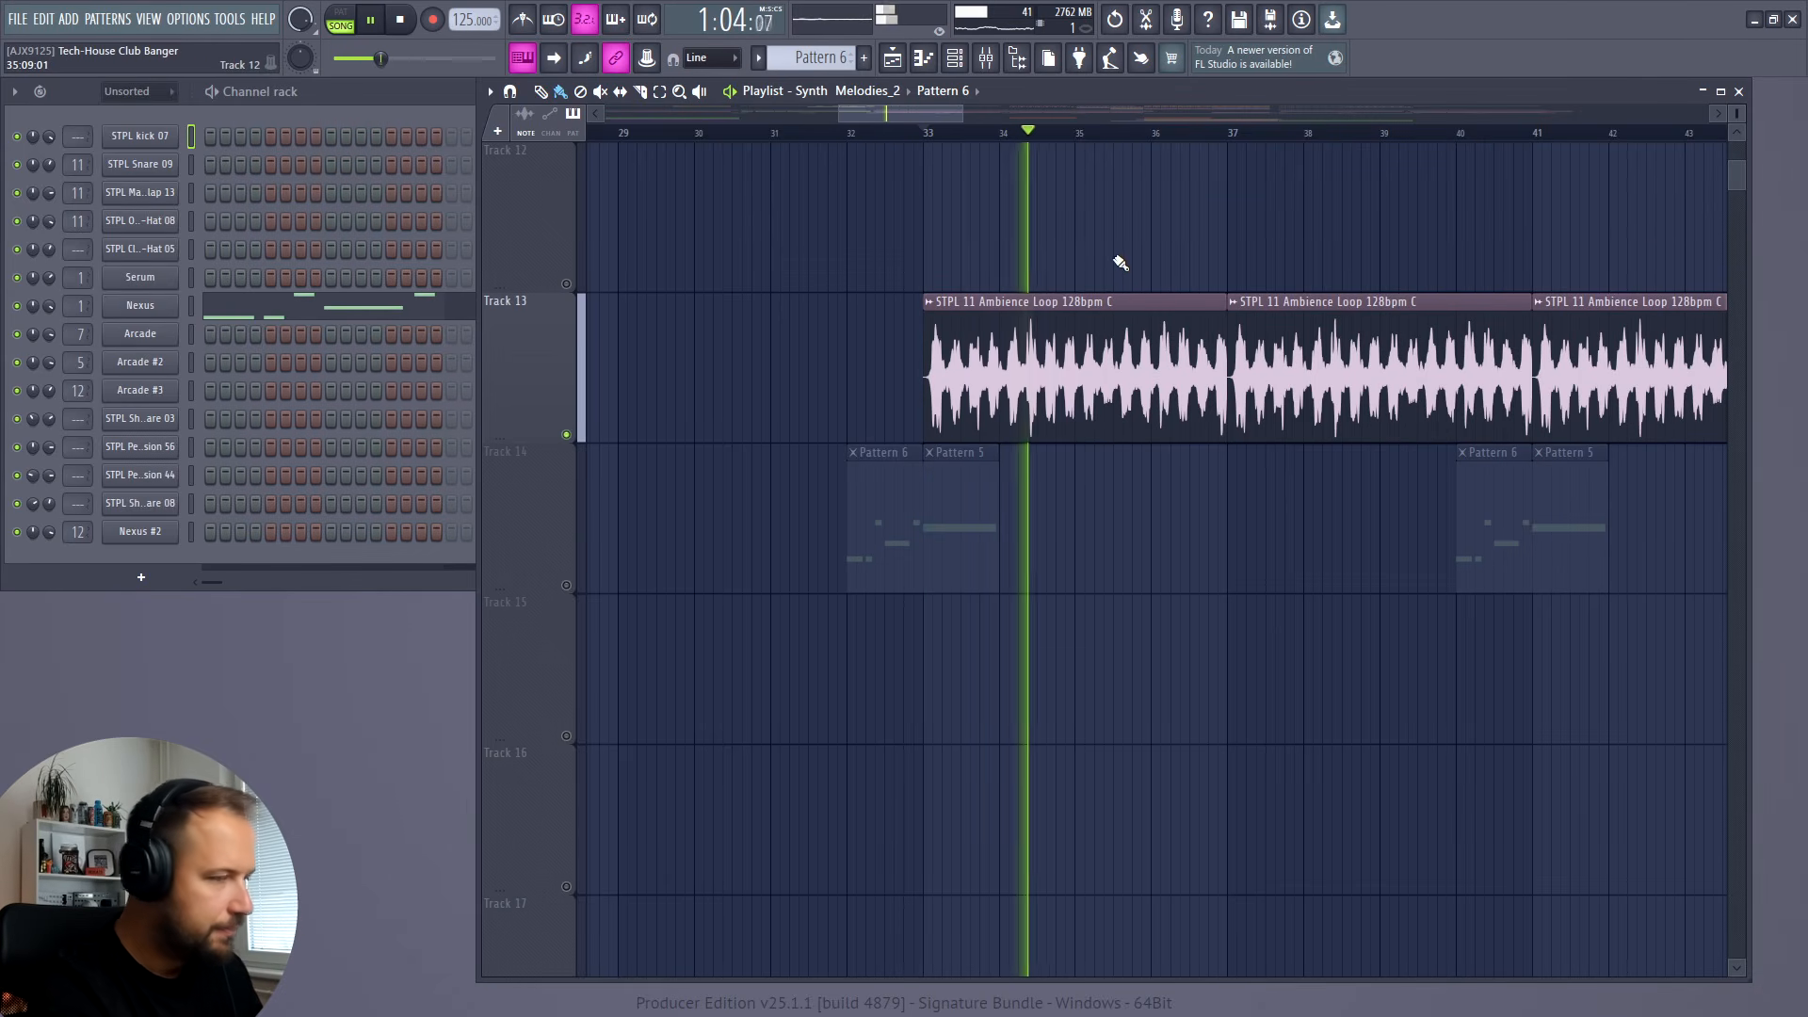
key(space)
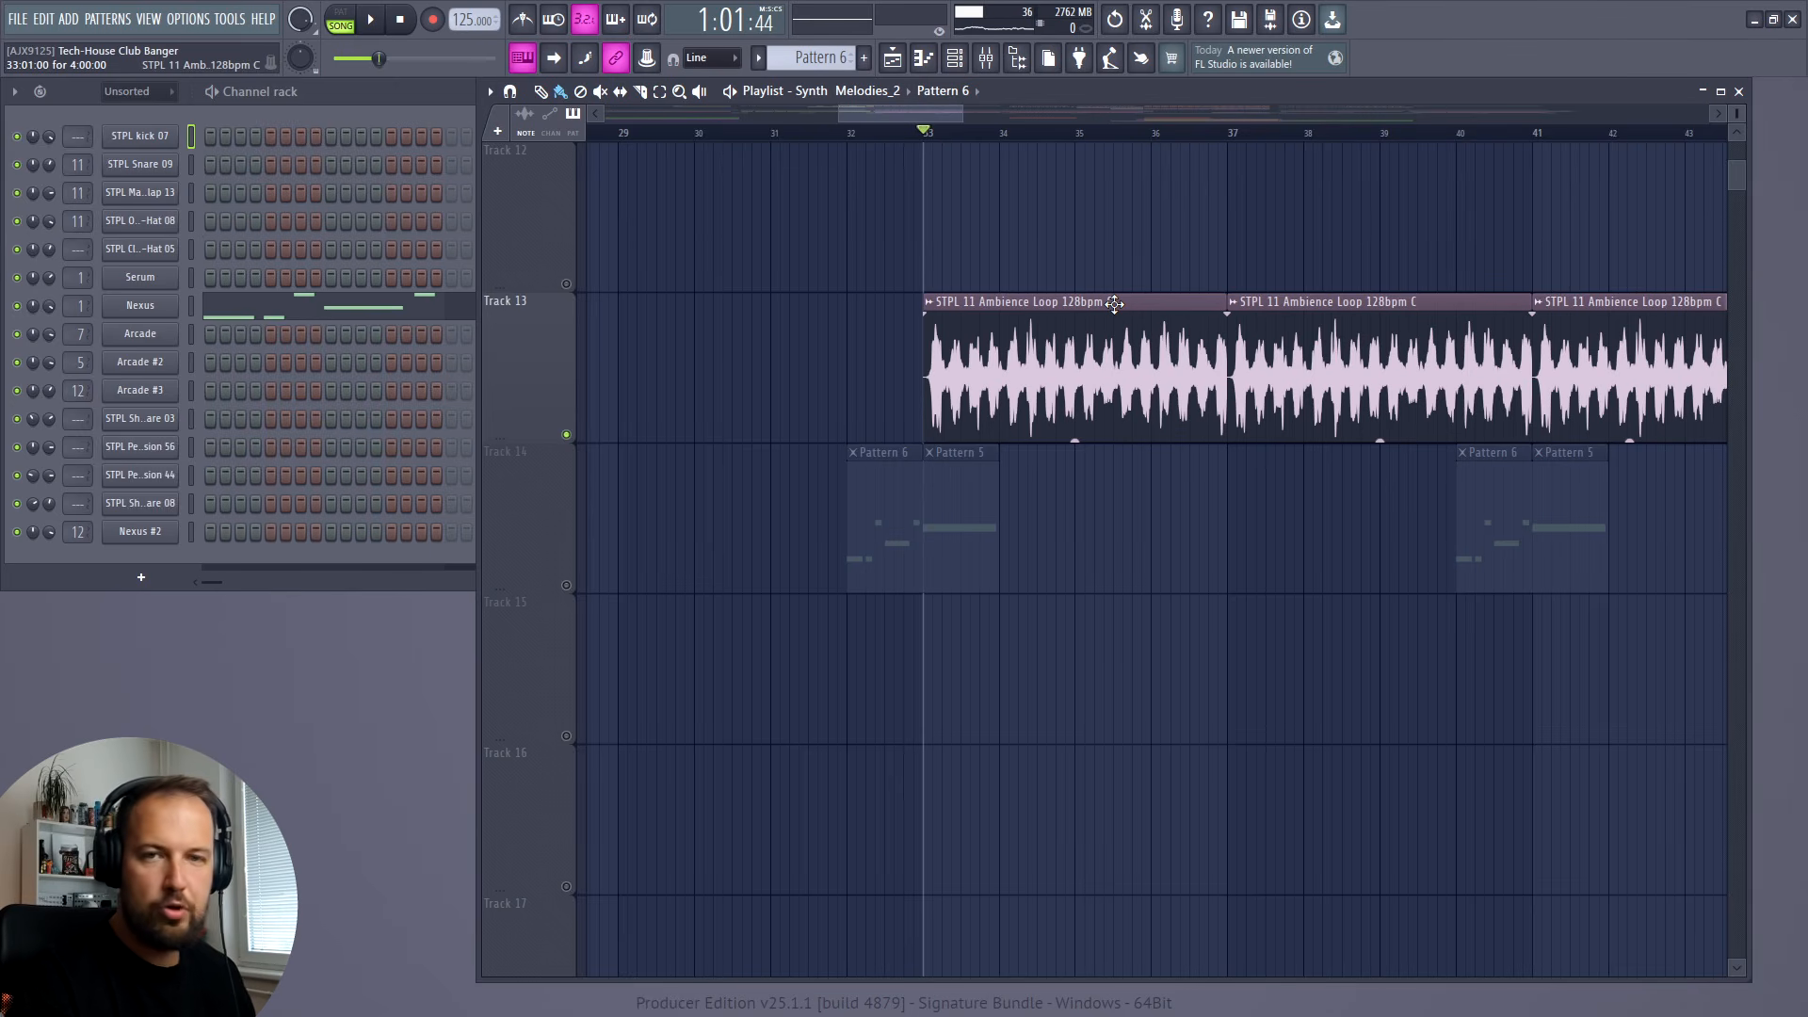
Step: Inspect the ambience loop's pitch shift and Pattern 5's notes, and play the loop with all tracks from bar 33
double_click(1116, 310)
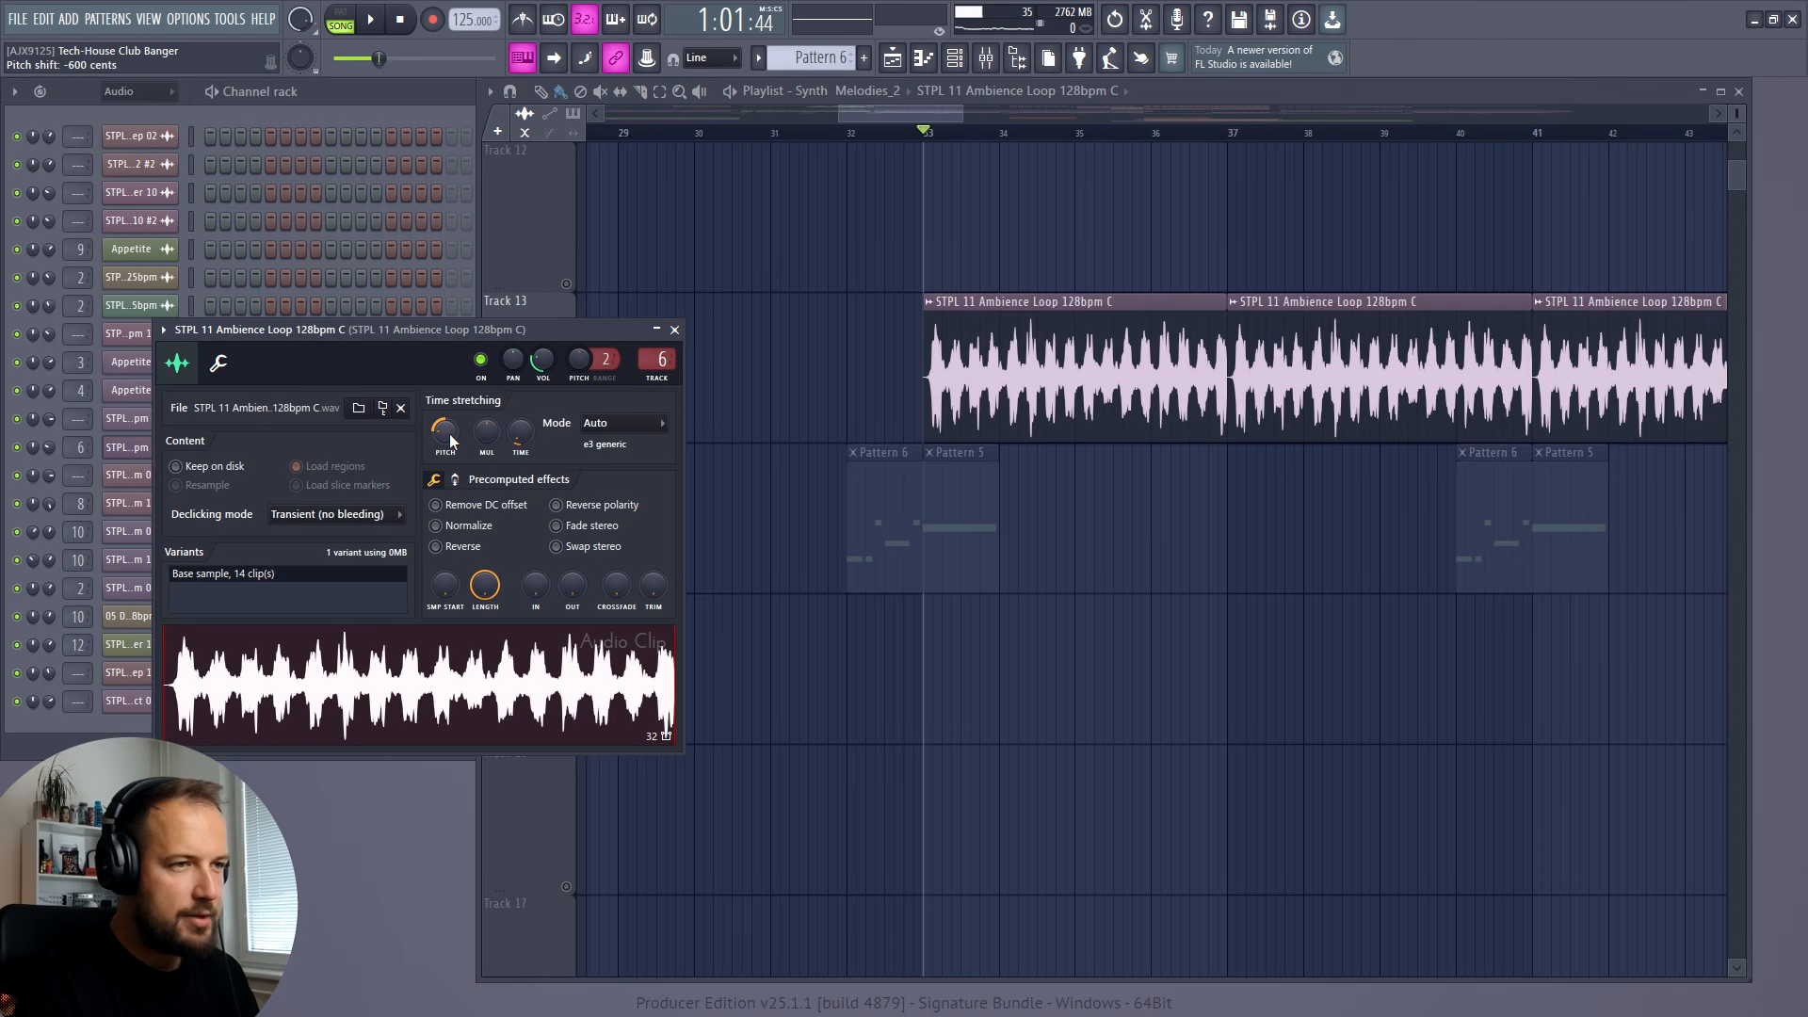
double_click(949, 508)
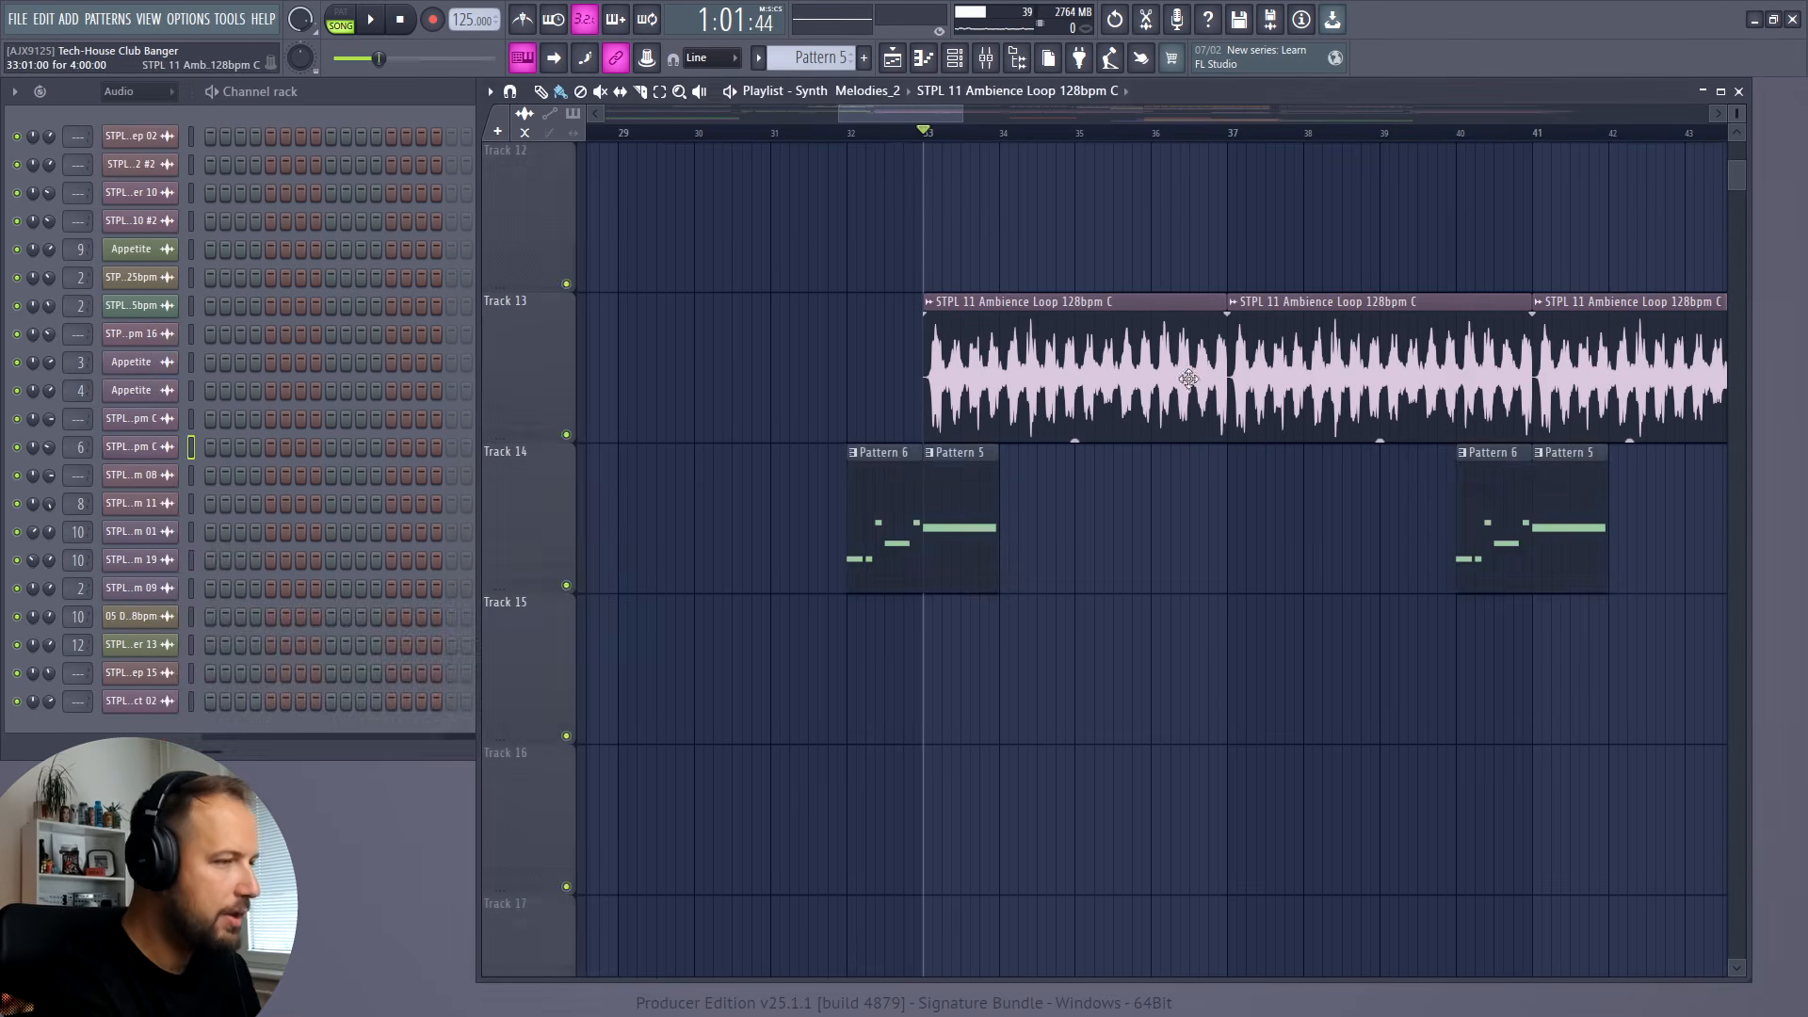
key(space)
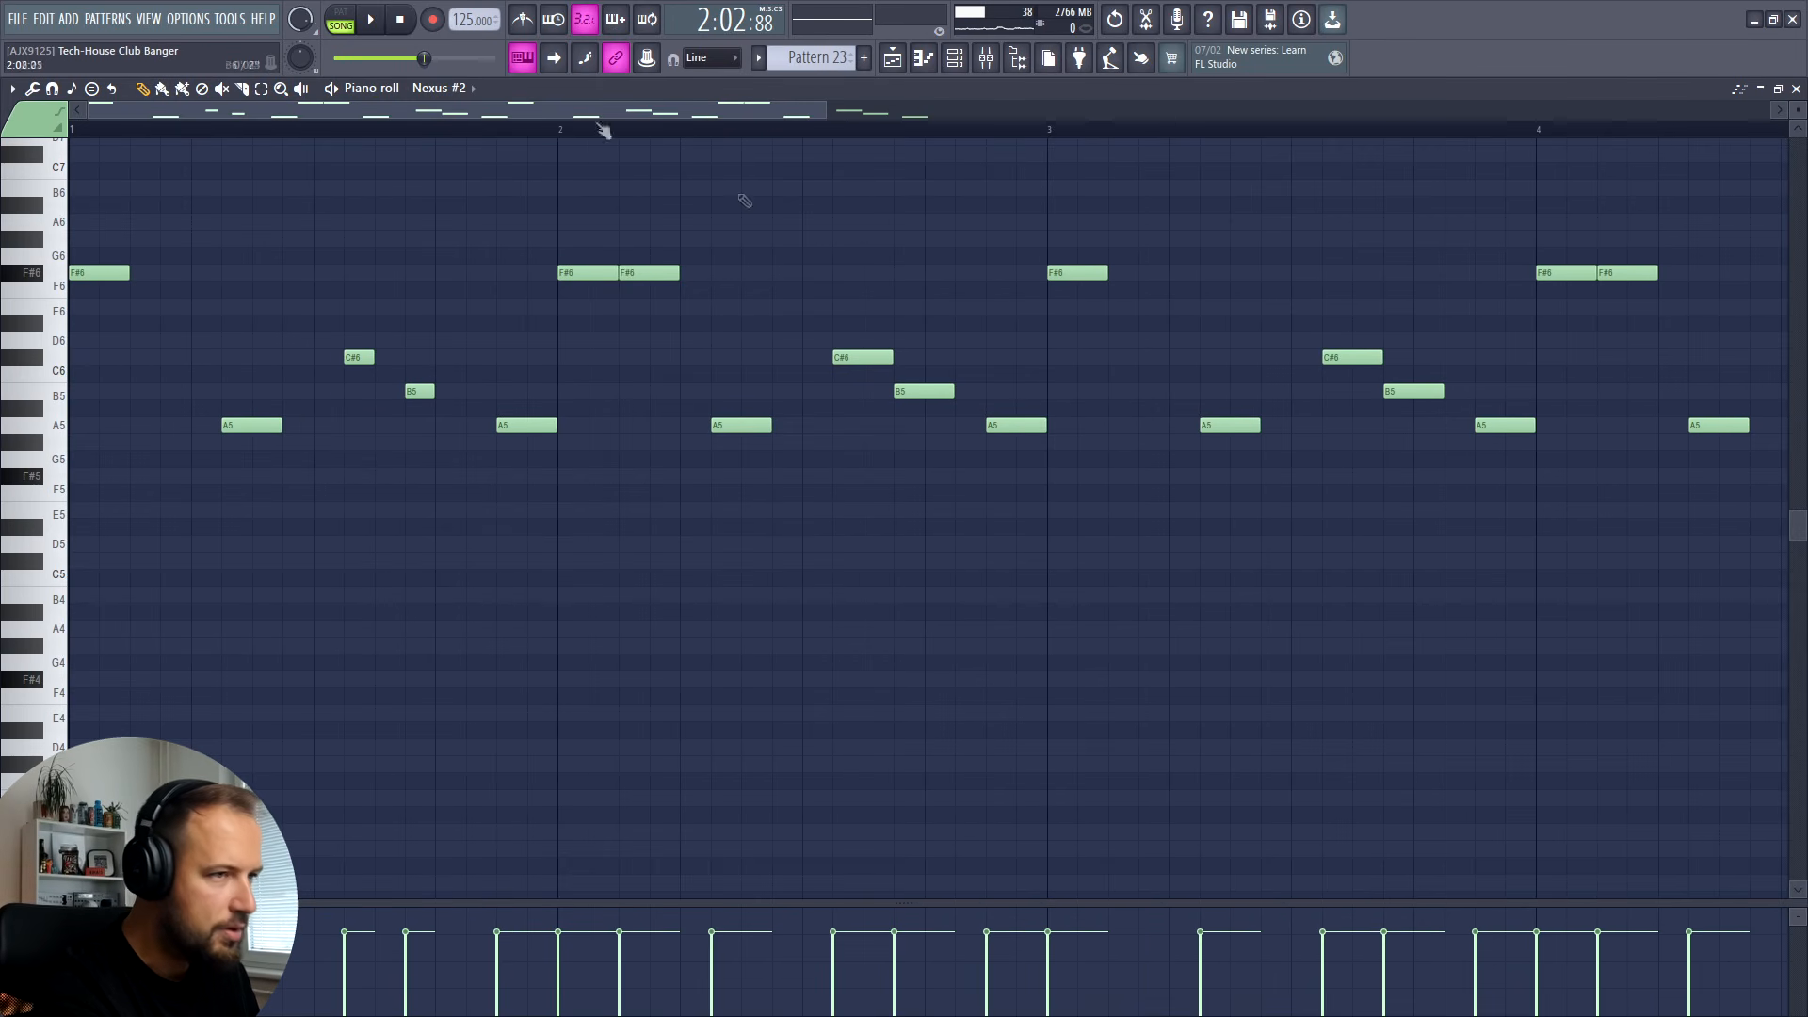
Step: Play Nexus #2's Pattern 23 on its own, and play it with the full arrangement from bar 81
click(342, 23)
click(374, 21)
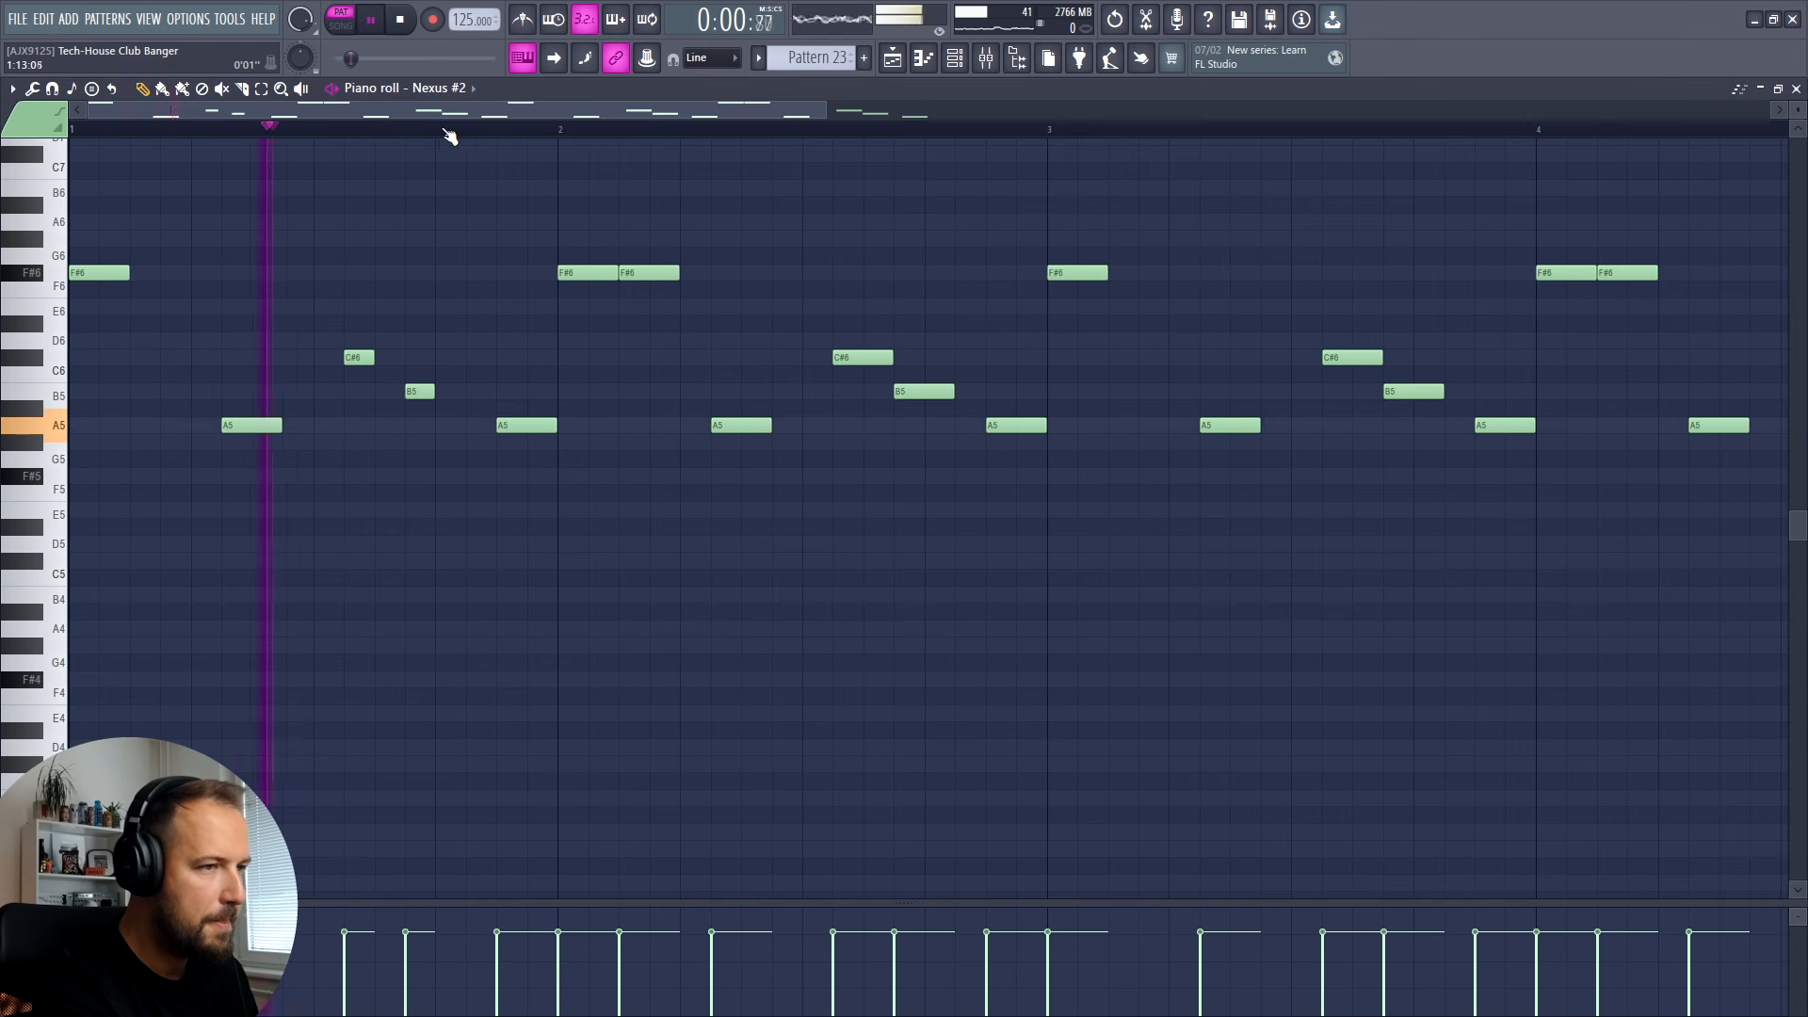
scroll(444, 133, down, 2)
scroll(449, 137, down, 1)
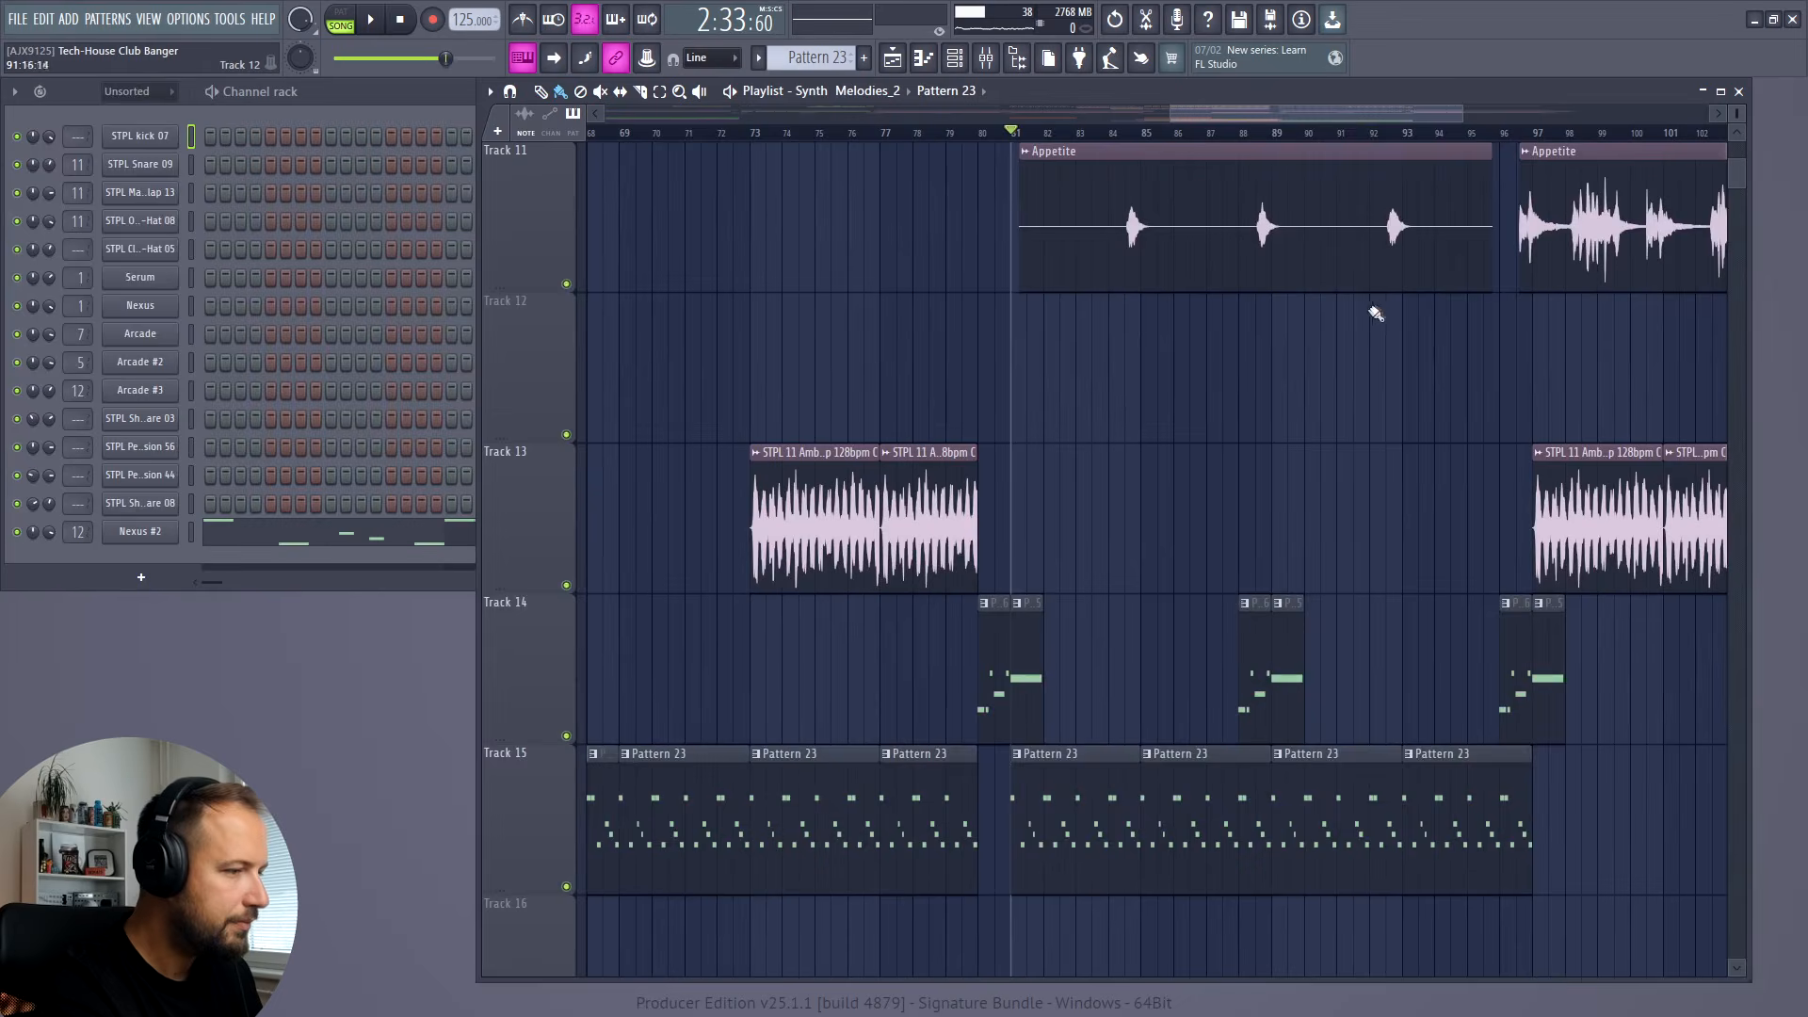
key(space)
Step: Solo Track 13 among the effects and play the STPL Upsweep 02 clip from bar 5 and again from bar 9
scroll(1394, 316, down, 2)
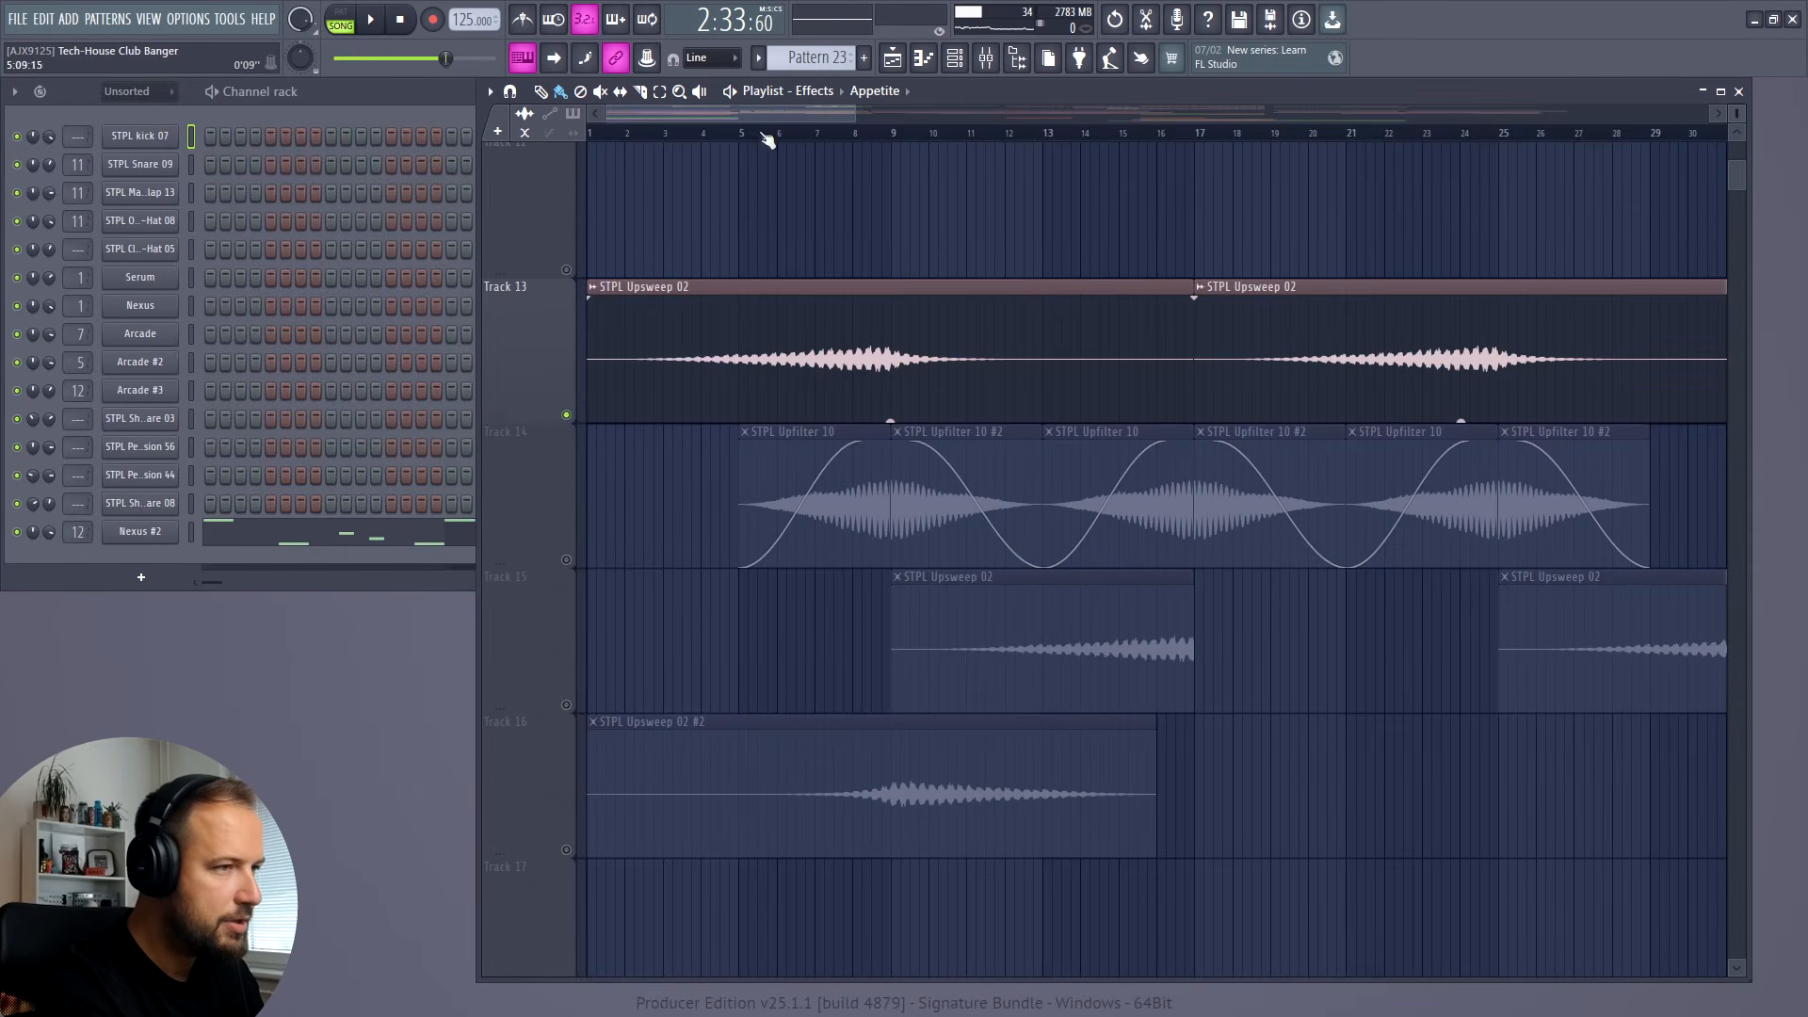
click(735, 133)
key(space)
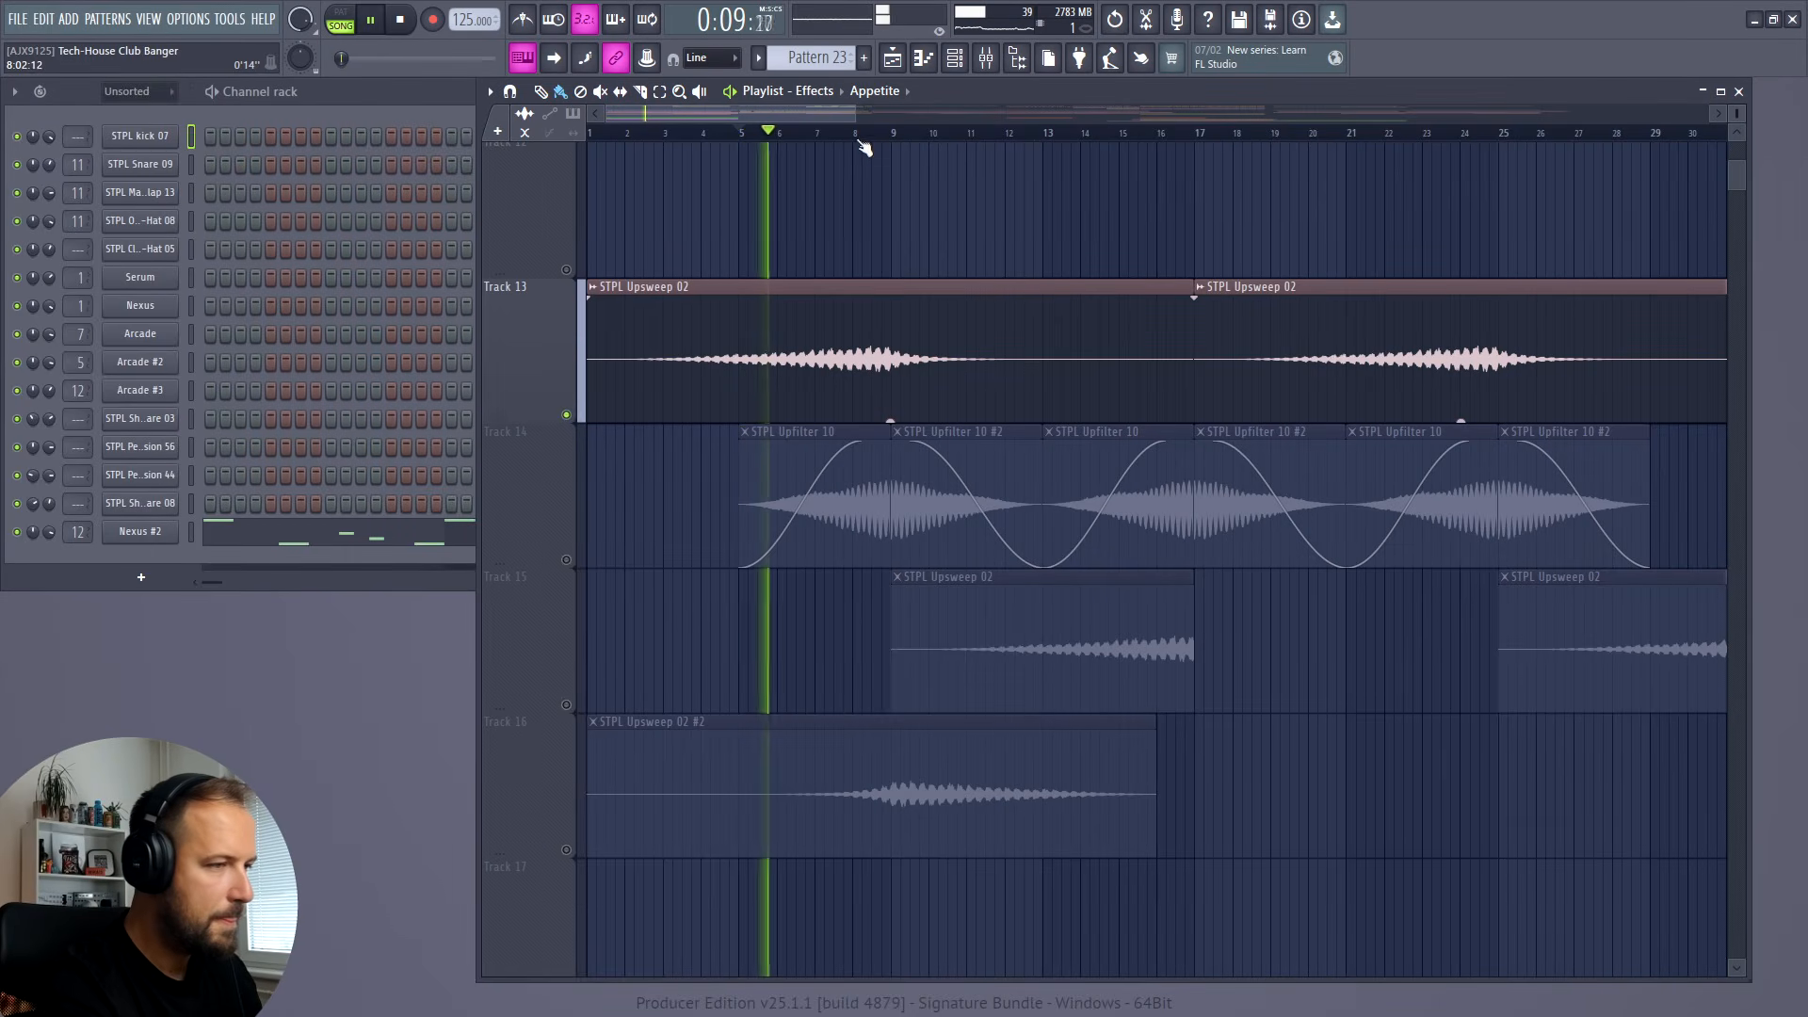
click(890, 138)
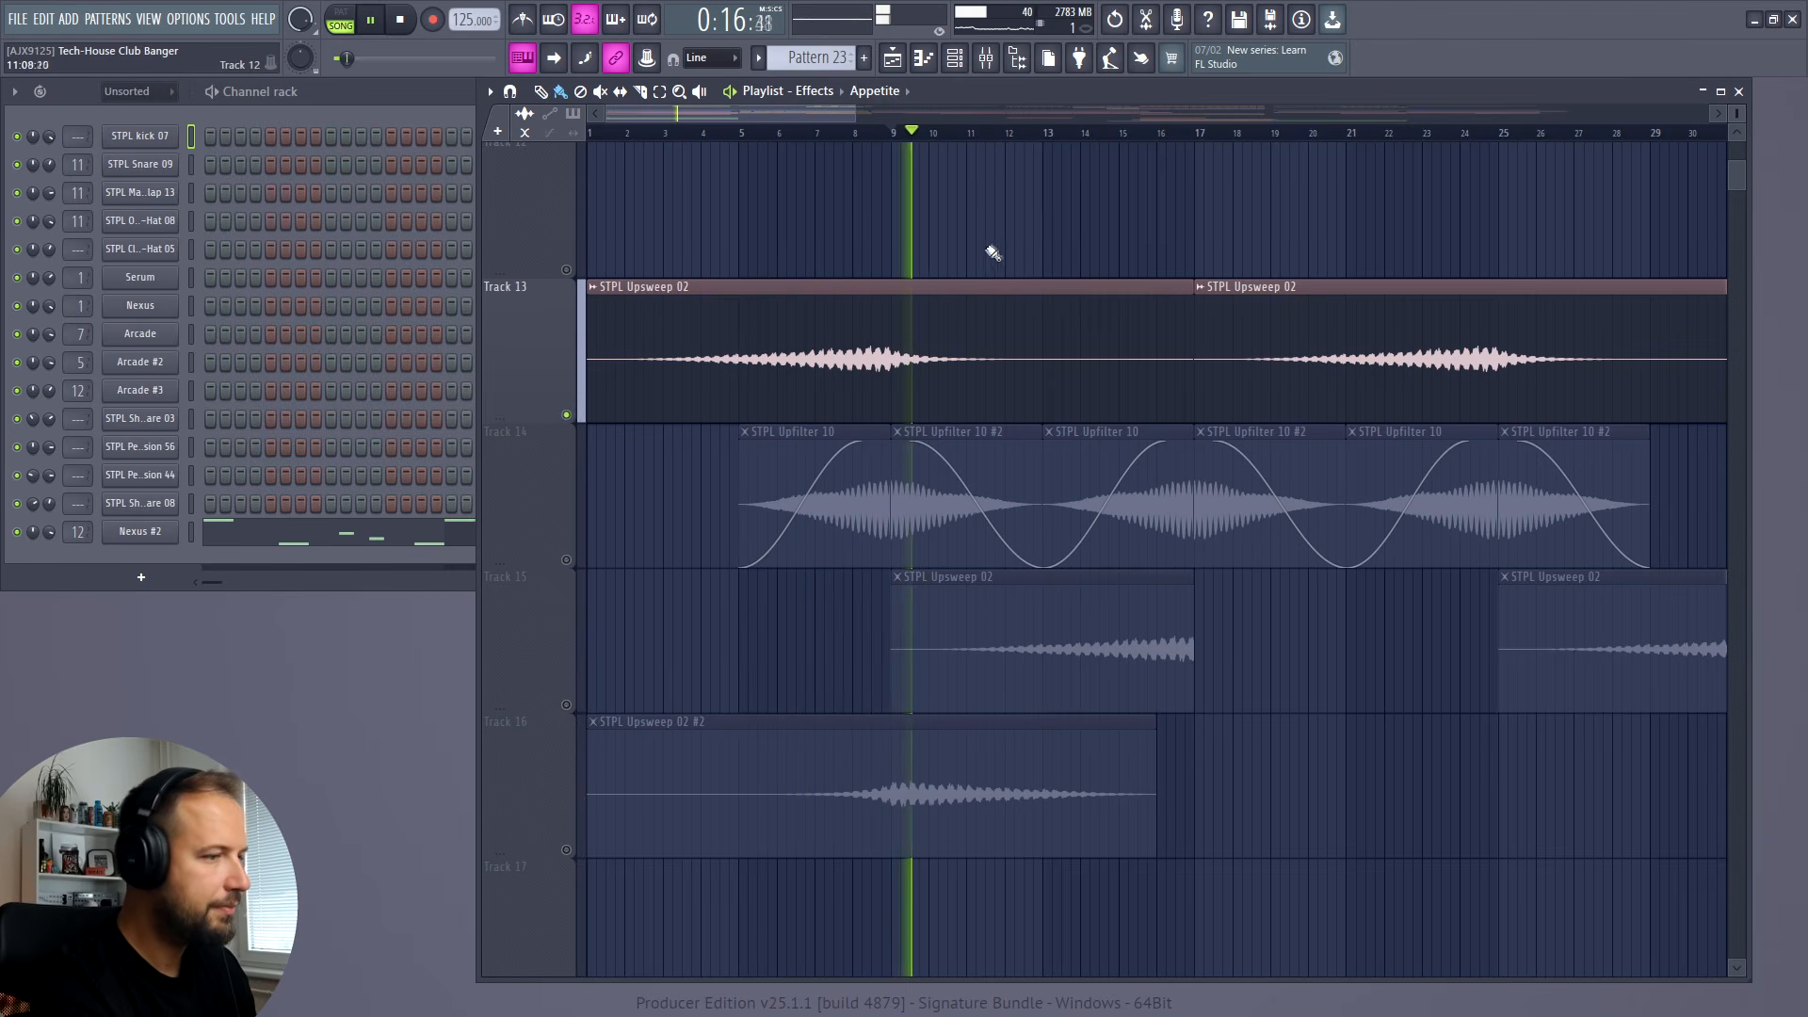
Step: Solo Track 16 and play the STPL Upsweep 02 #2 clip from bar 9
click(947, 733)
key(space)
key(space)
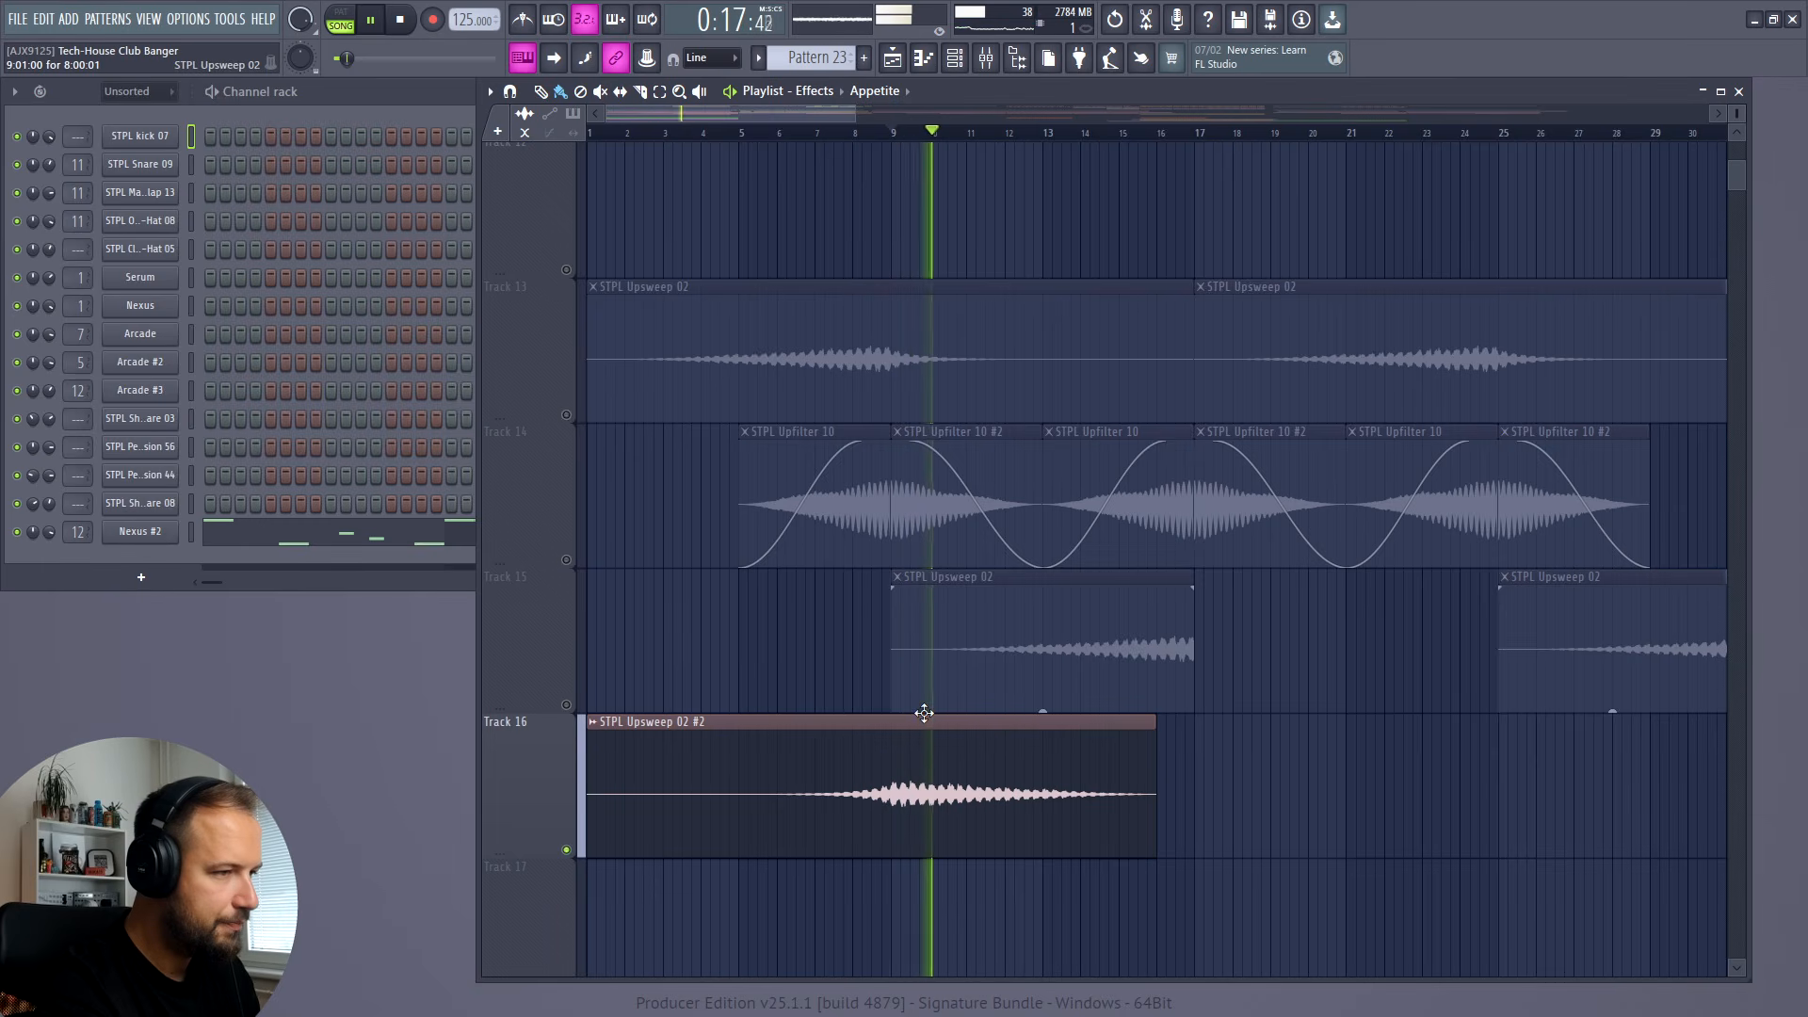
Step: Solo Track 14 and play the STPL Upfilter 10 clips from bar 7
click(1000, 499)
key(space)
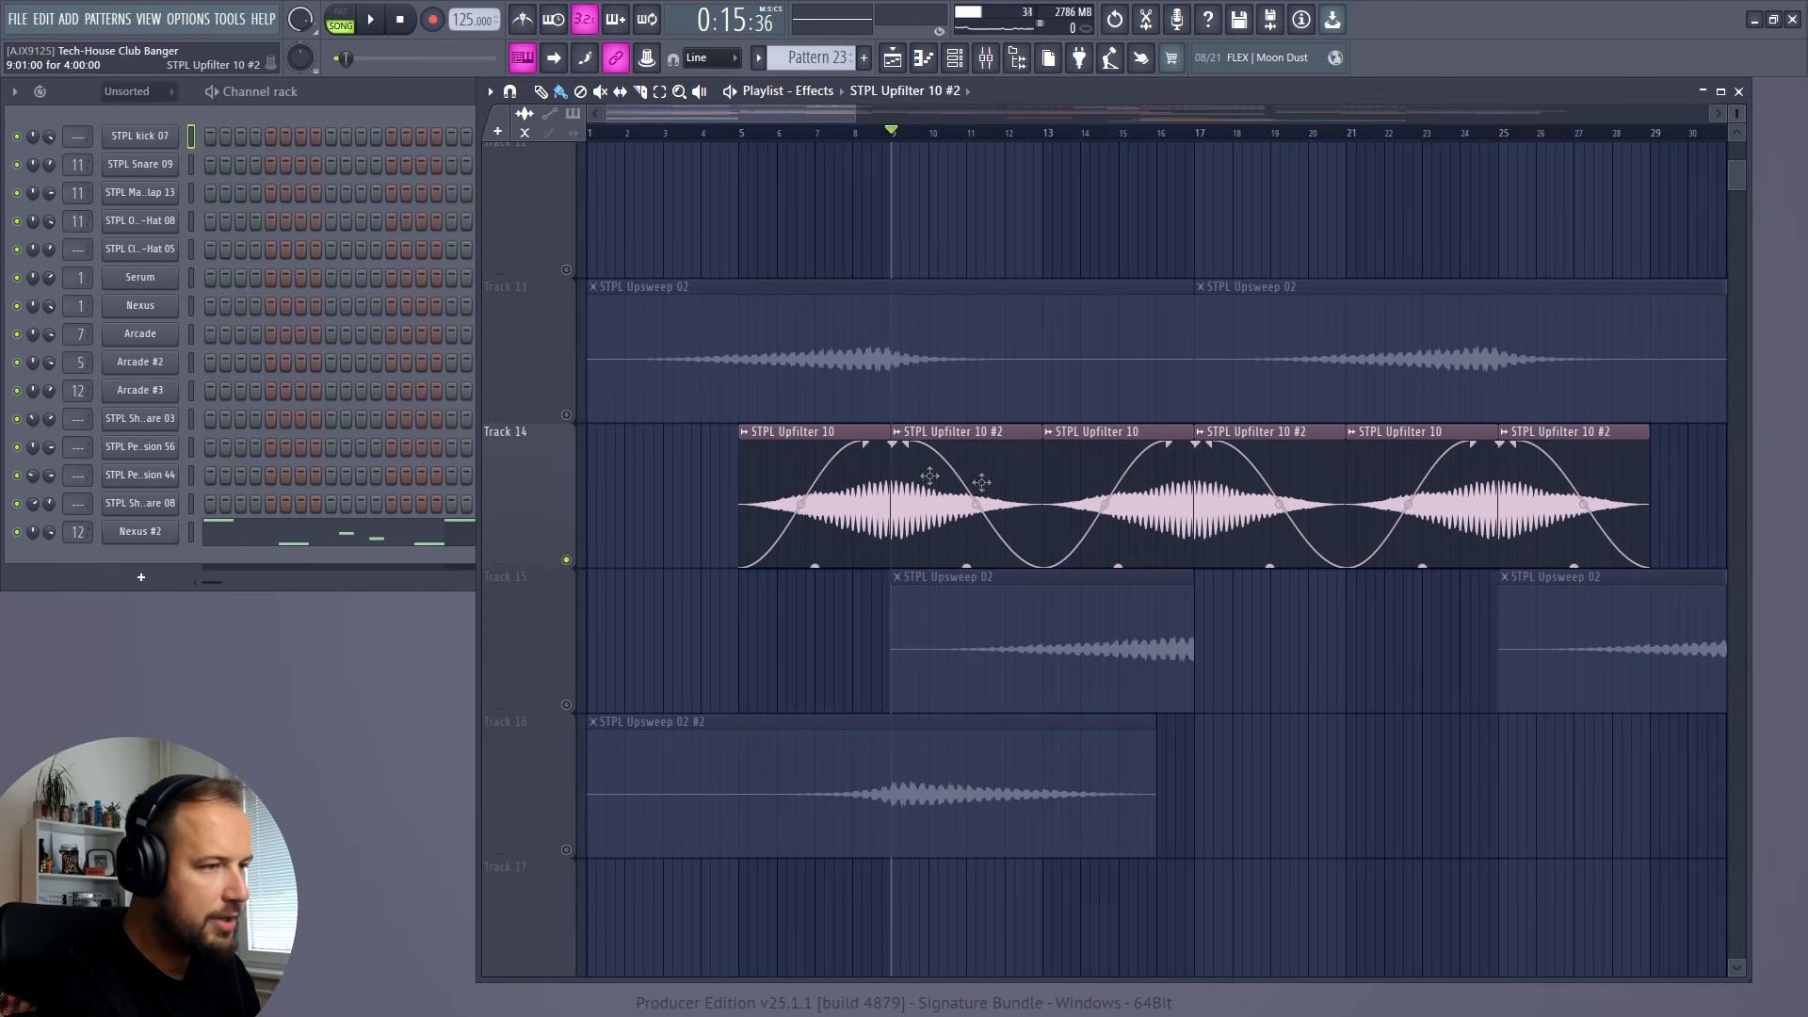
click(818, 133)
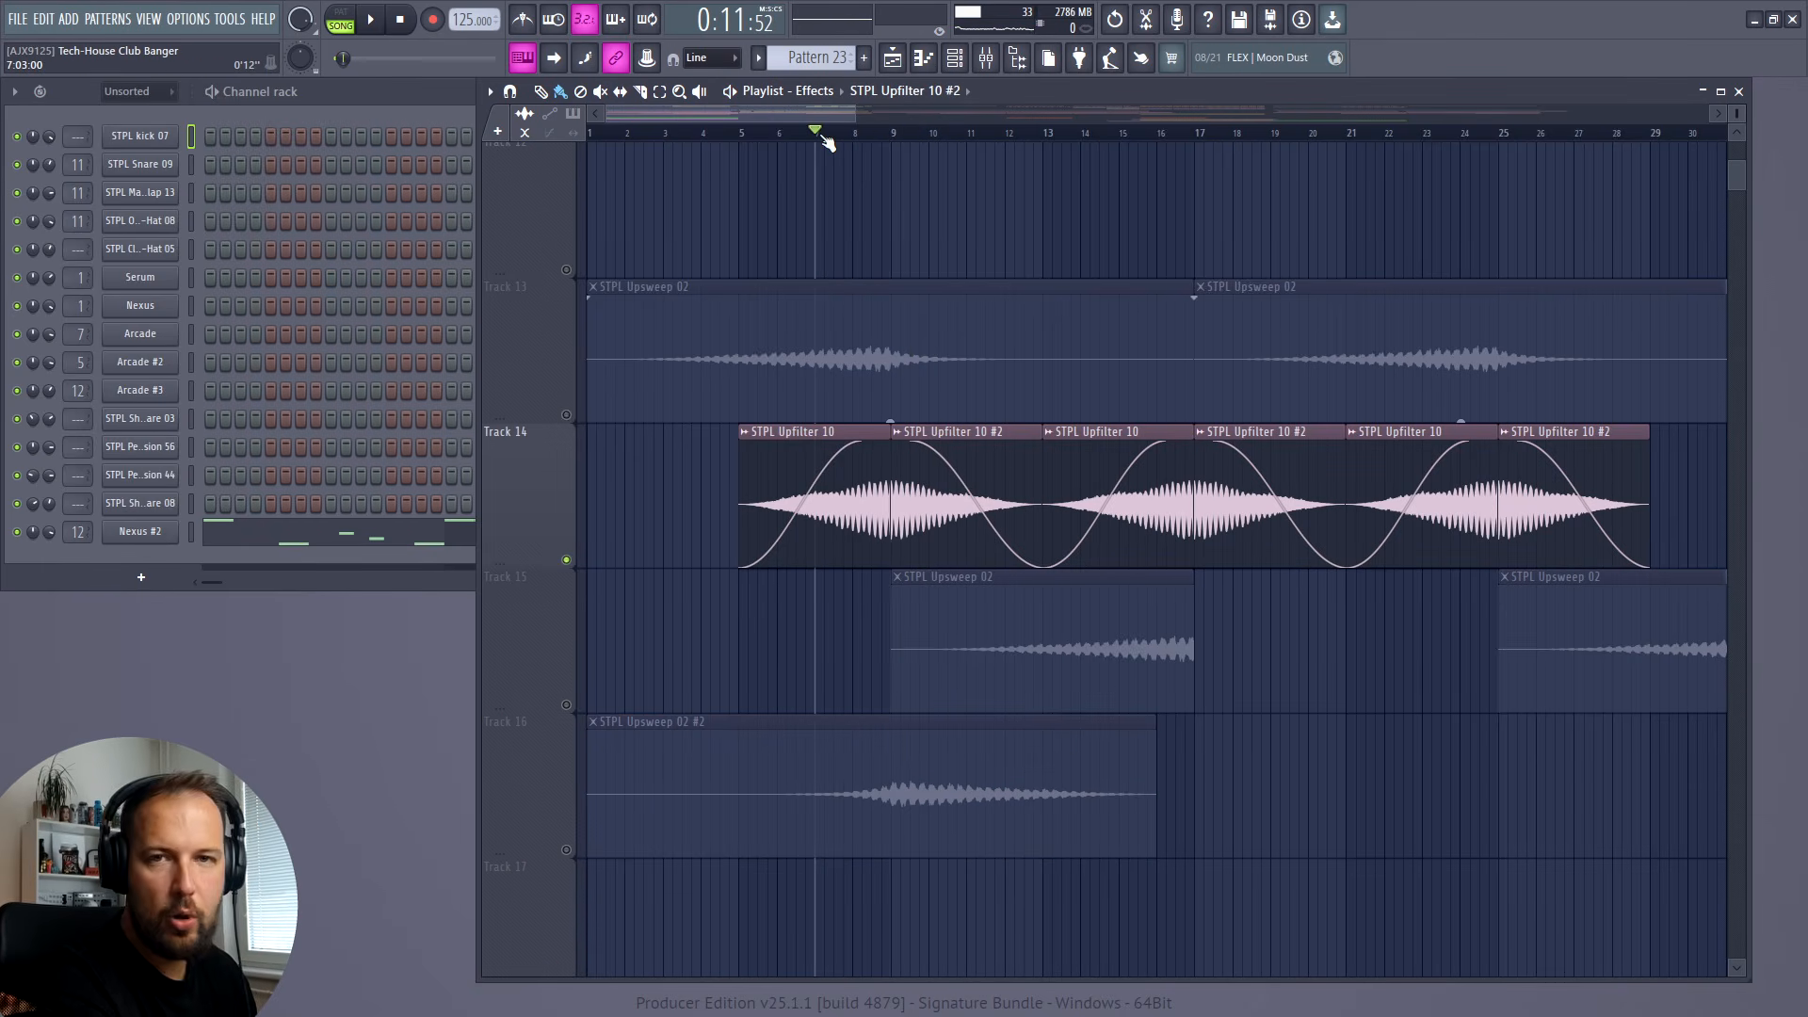
key(space)
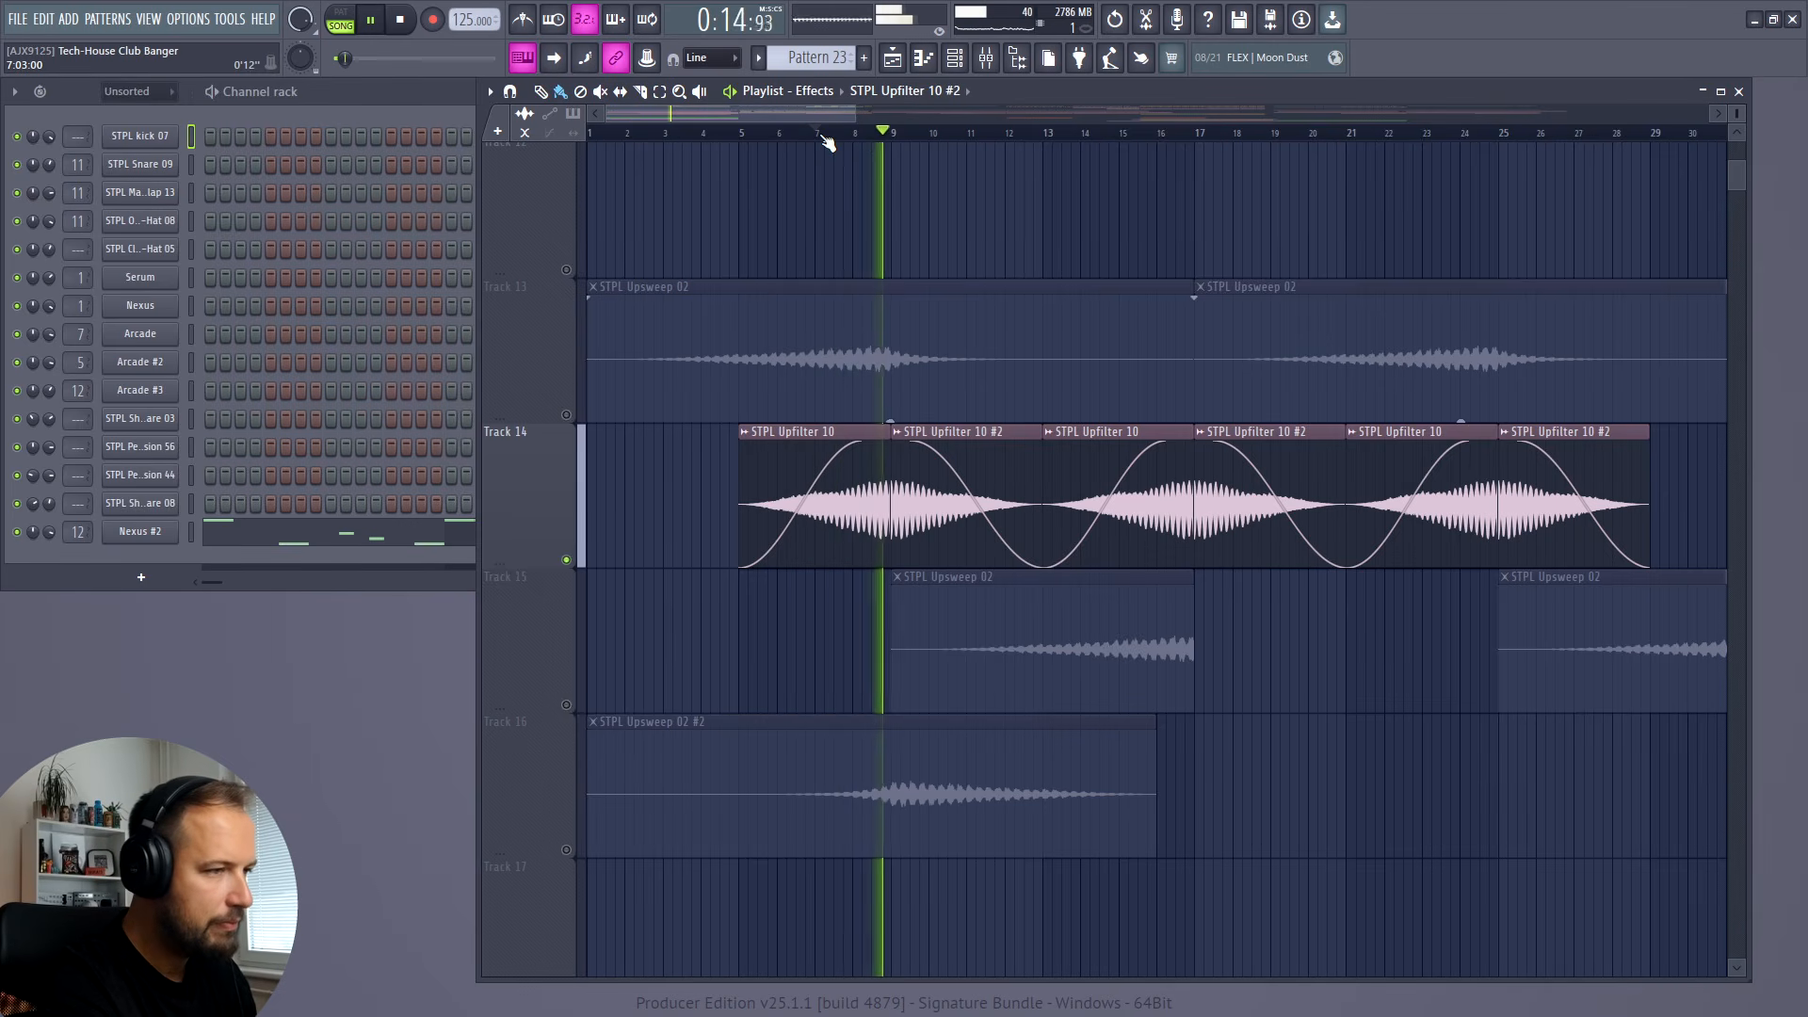
Step: Solo Track 16 and play the end of the STPL FX Riser 13 clip from bar 77
scroll(829, 139, up, 1)
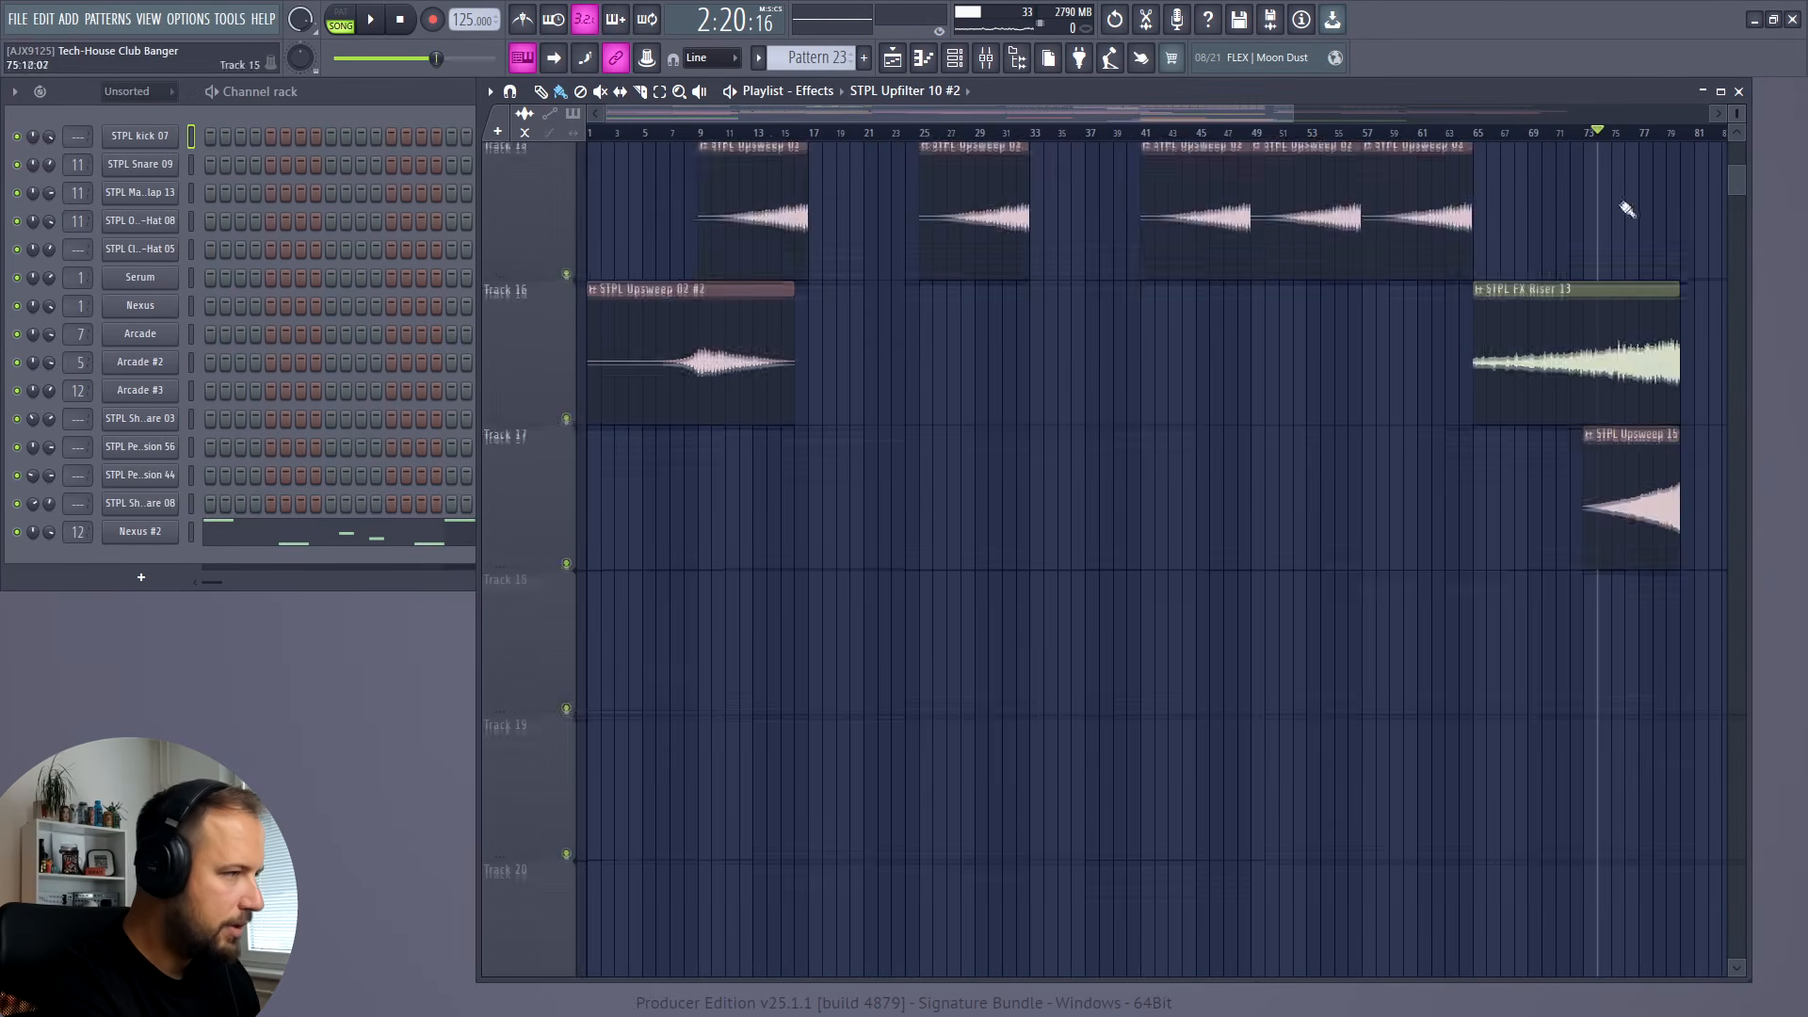
right_click(566, 414)
click(1653, 133)
key(space)
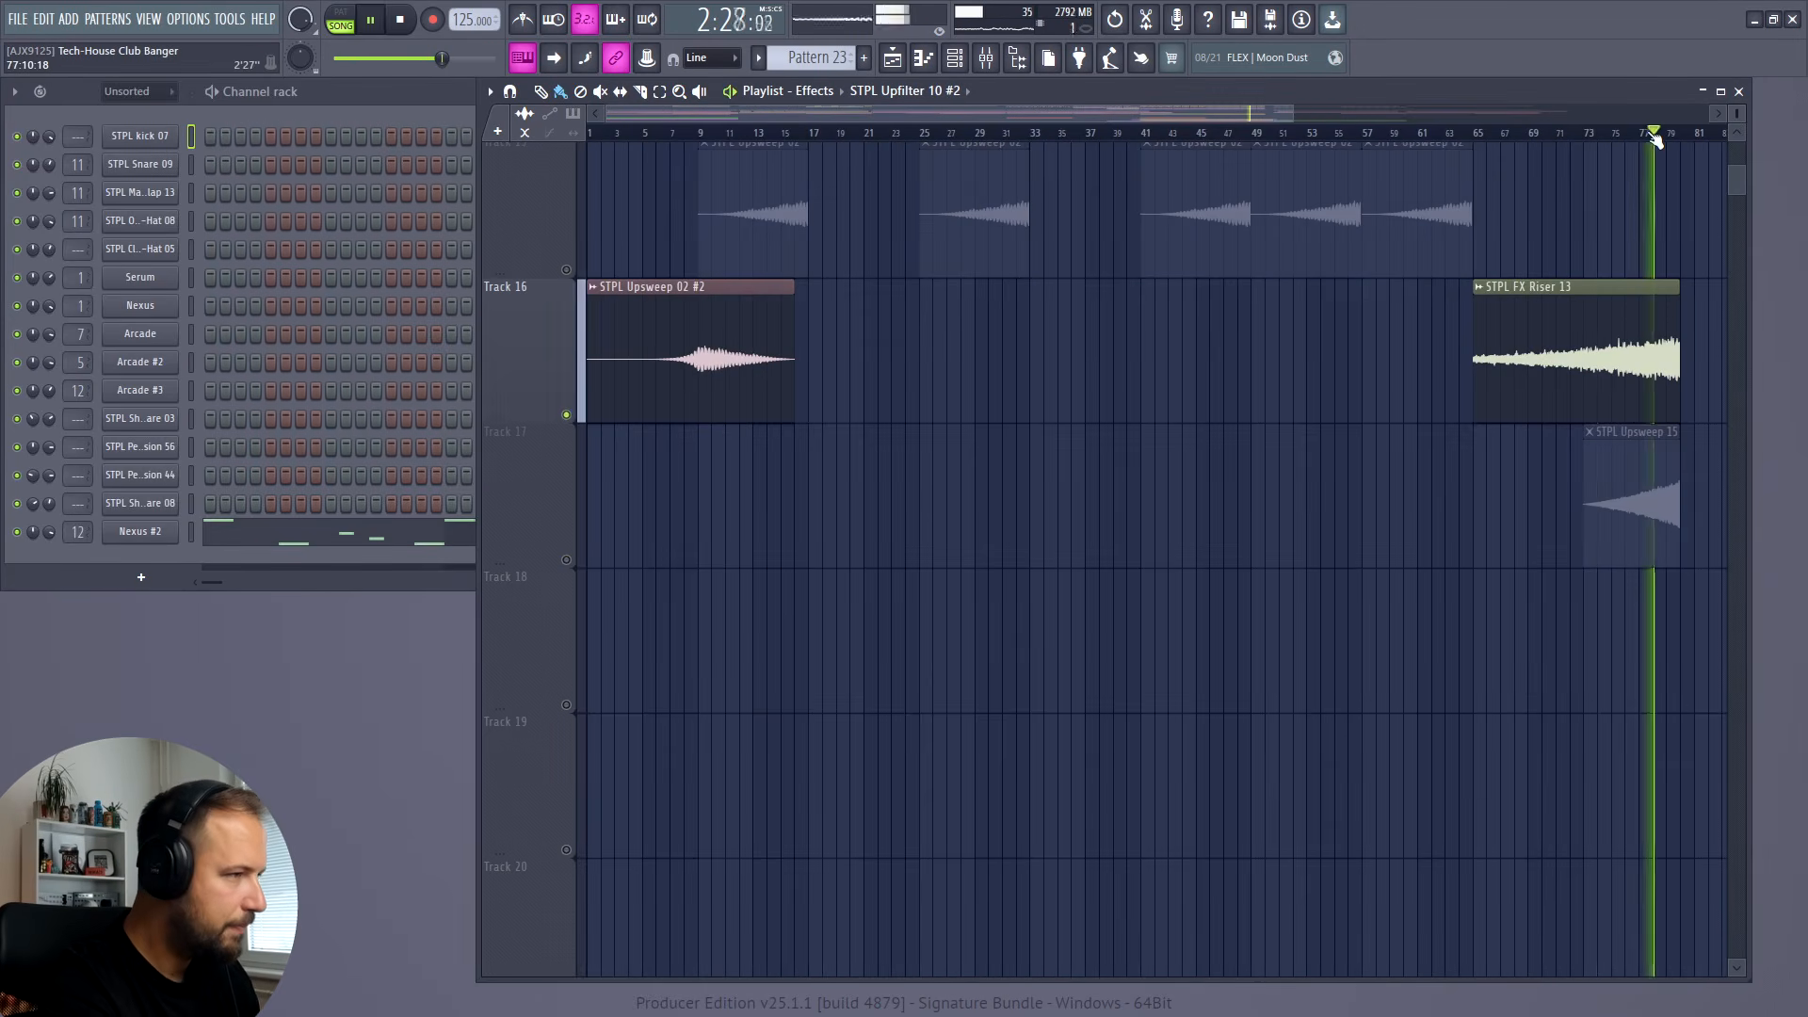
click(1624, 135)
Step: Unmute all tracks and play the effects together with the full arrangement from bar 8
drag(1277, 115, 1369, 161)
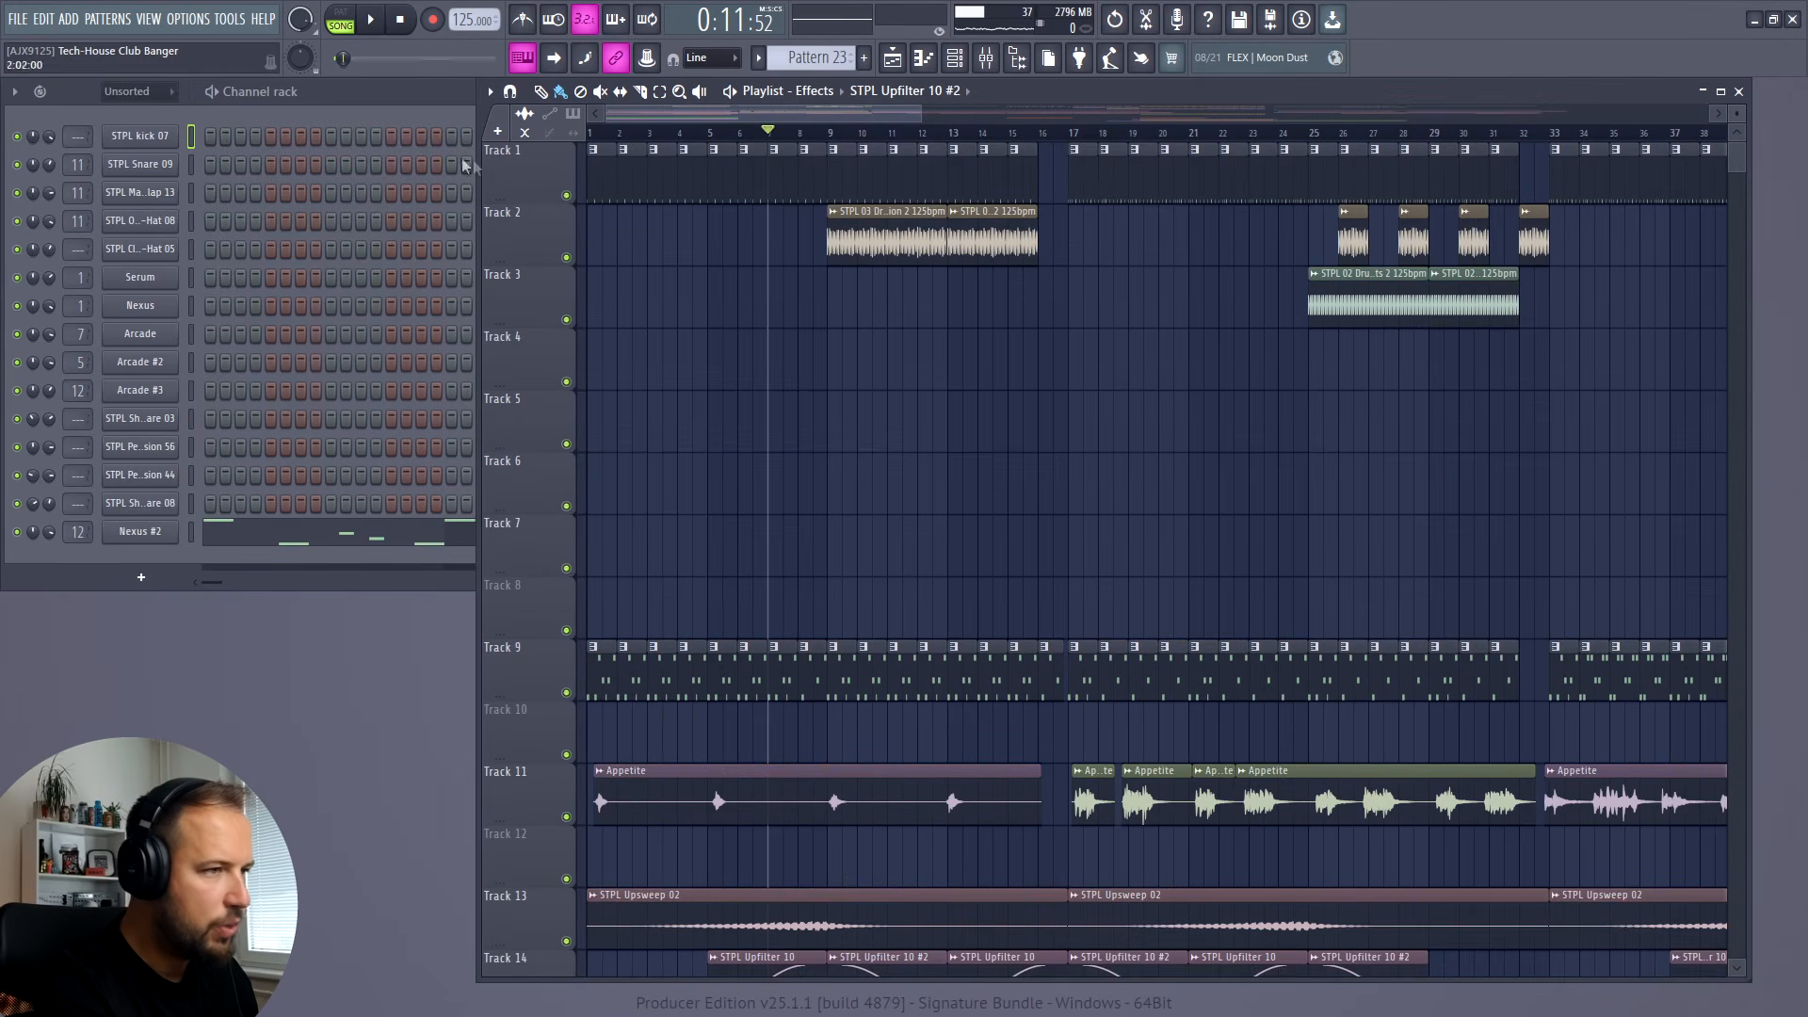
scroll(766, 355, down, 6)
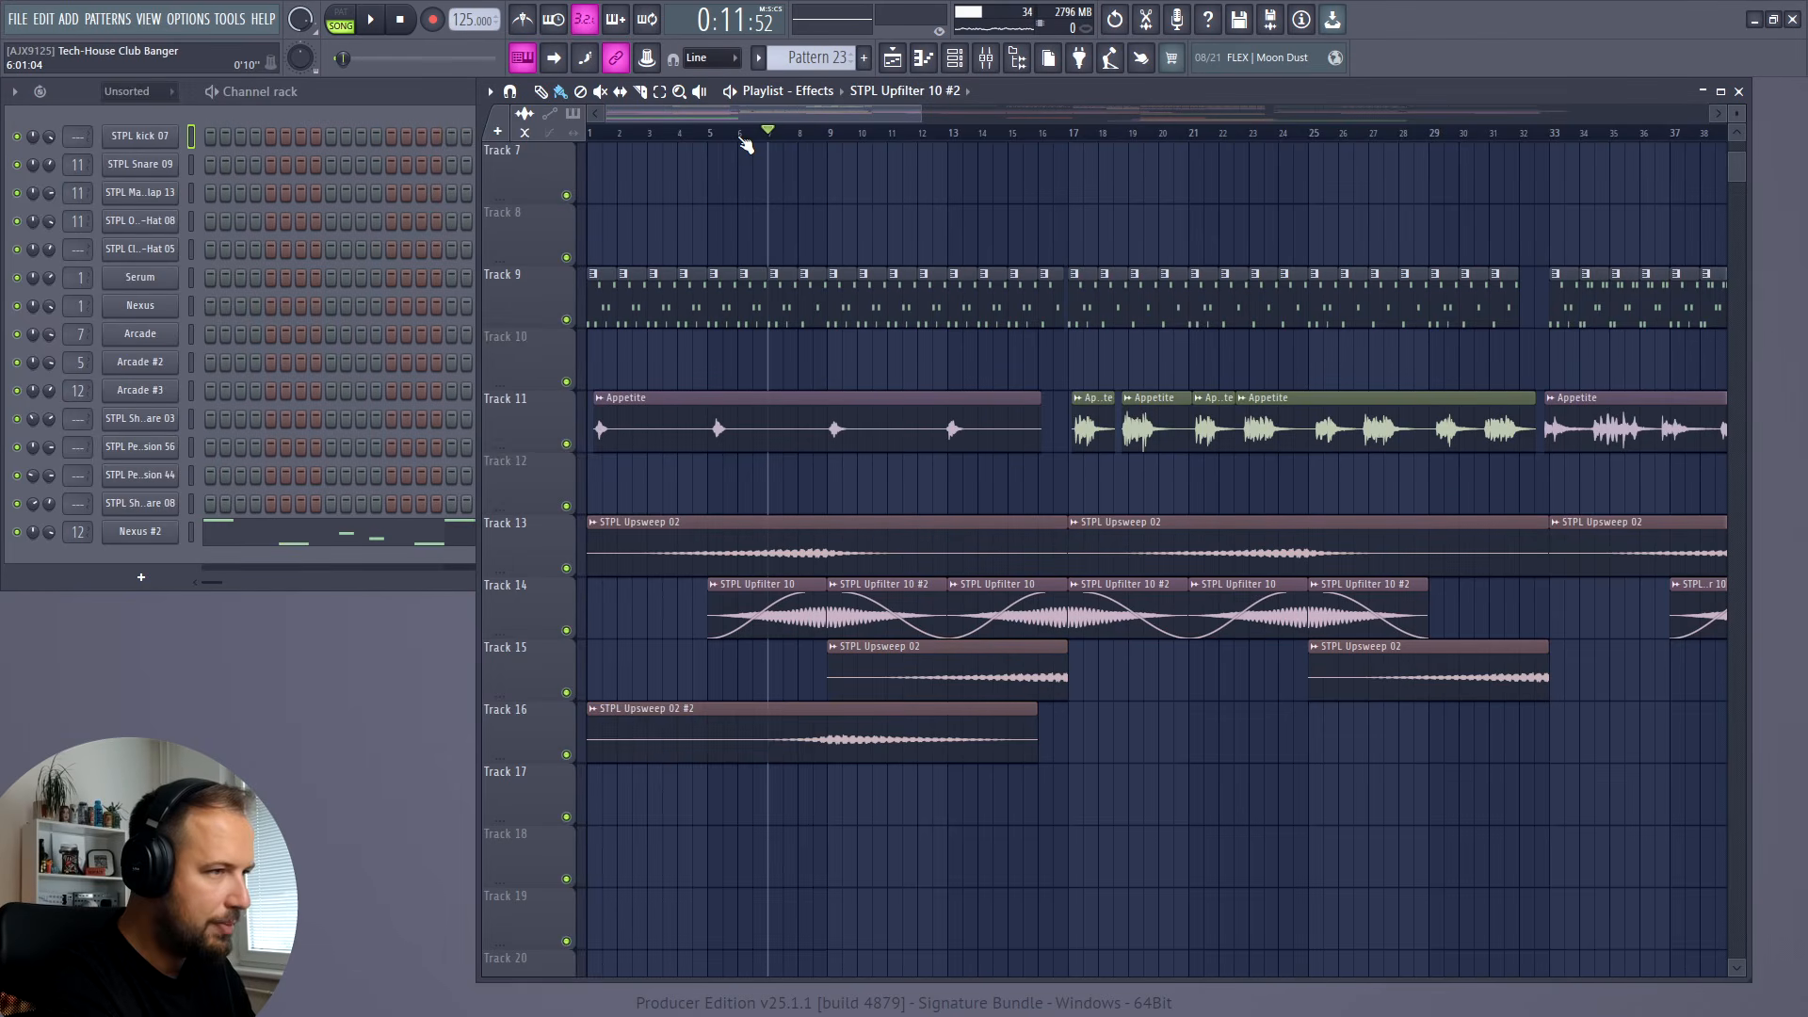
click(800, 132)
key(space)
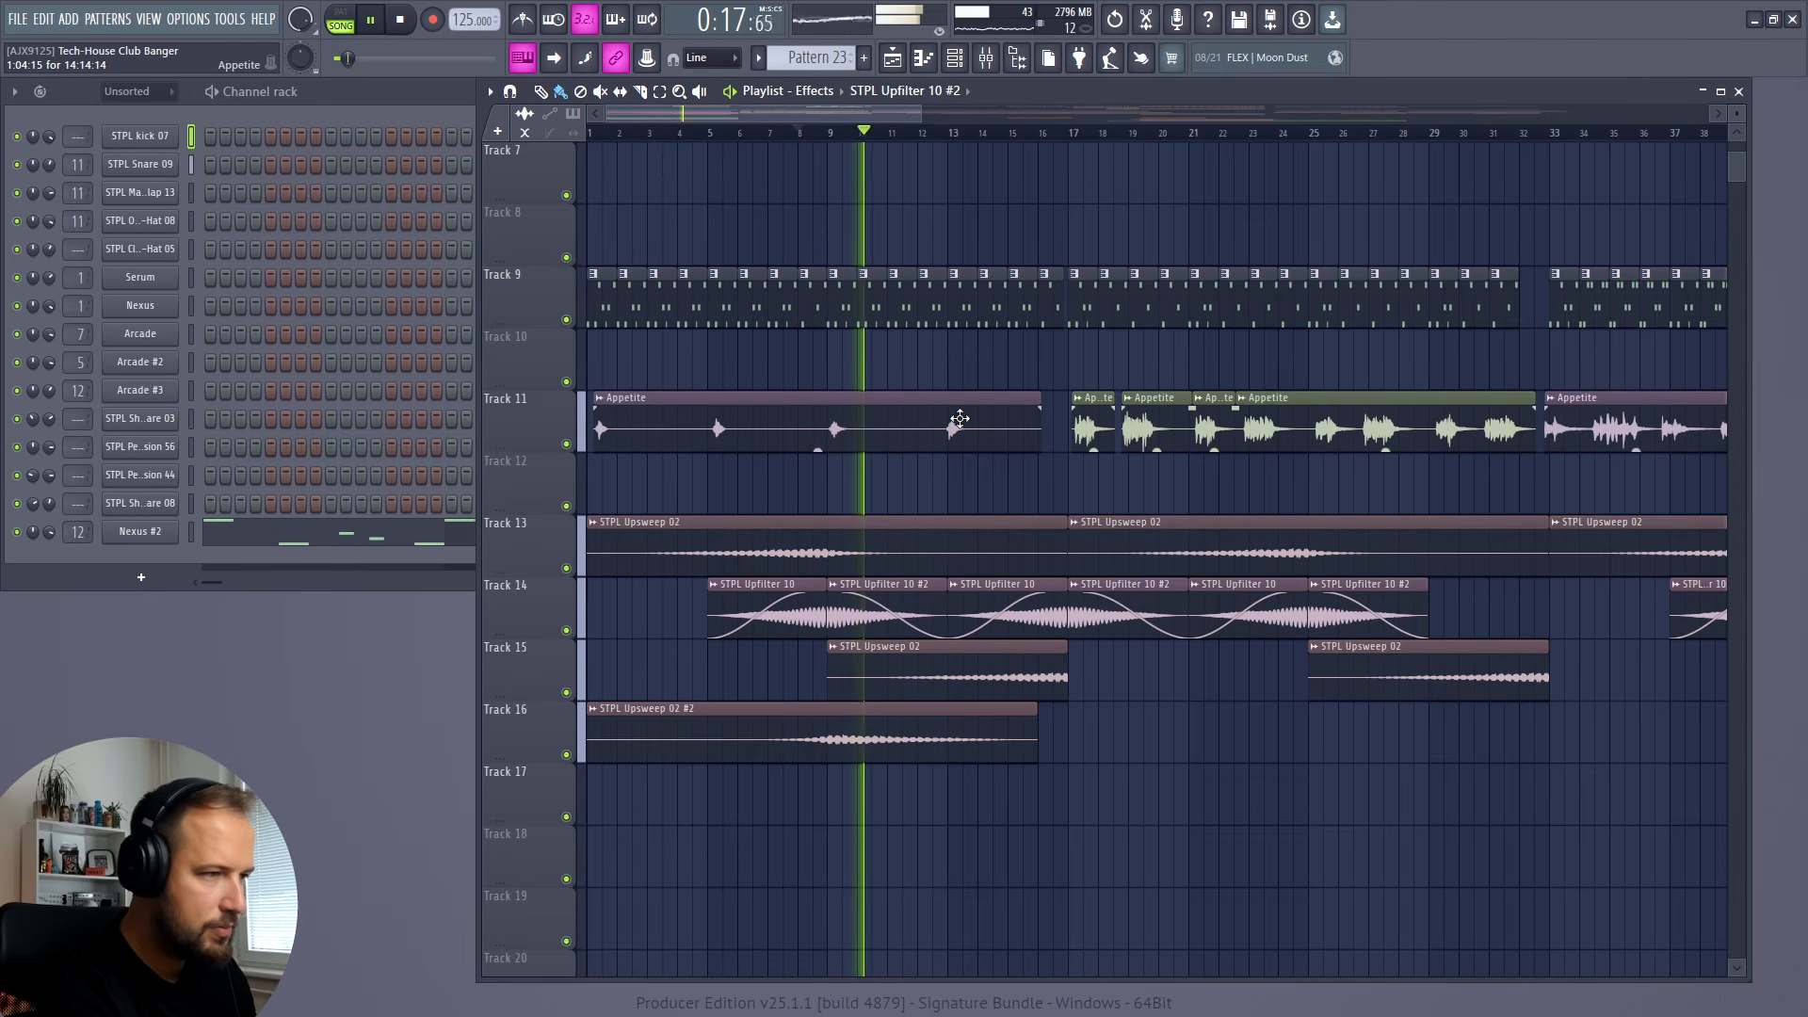
key(space)
Step: Place the playhead near bars 33, 48 and 65 and examine how the effect clips line up with each section change
scroll(942, 137, right, 5)
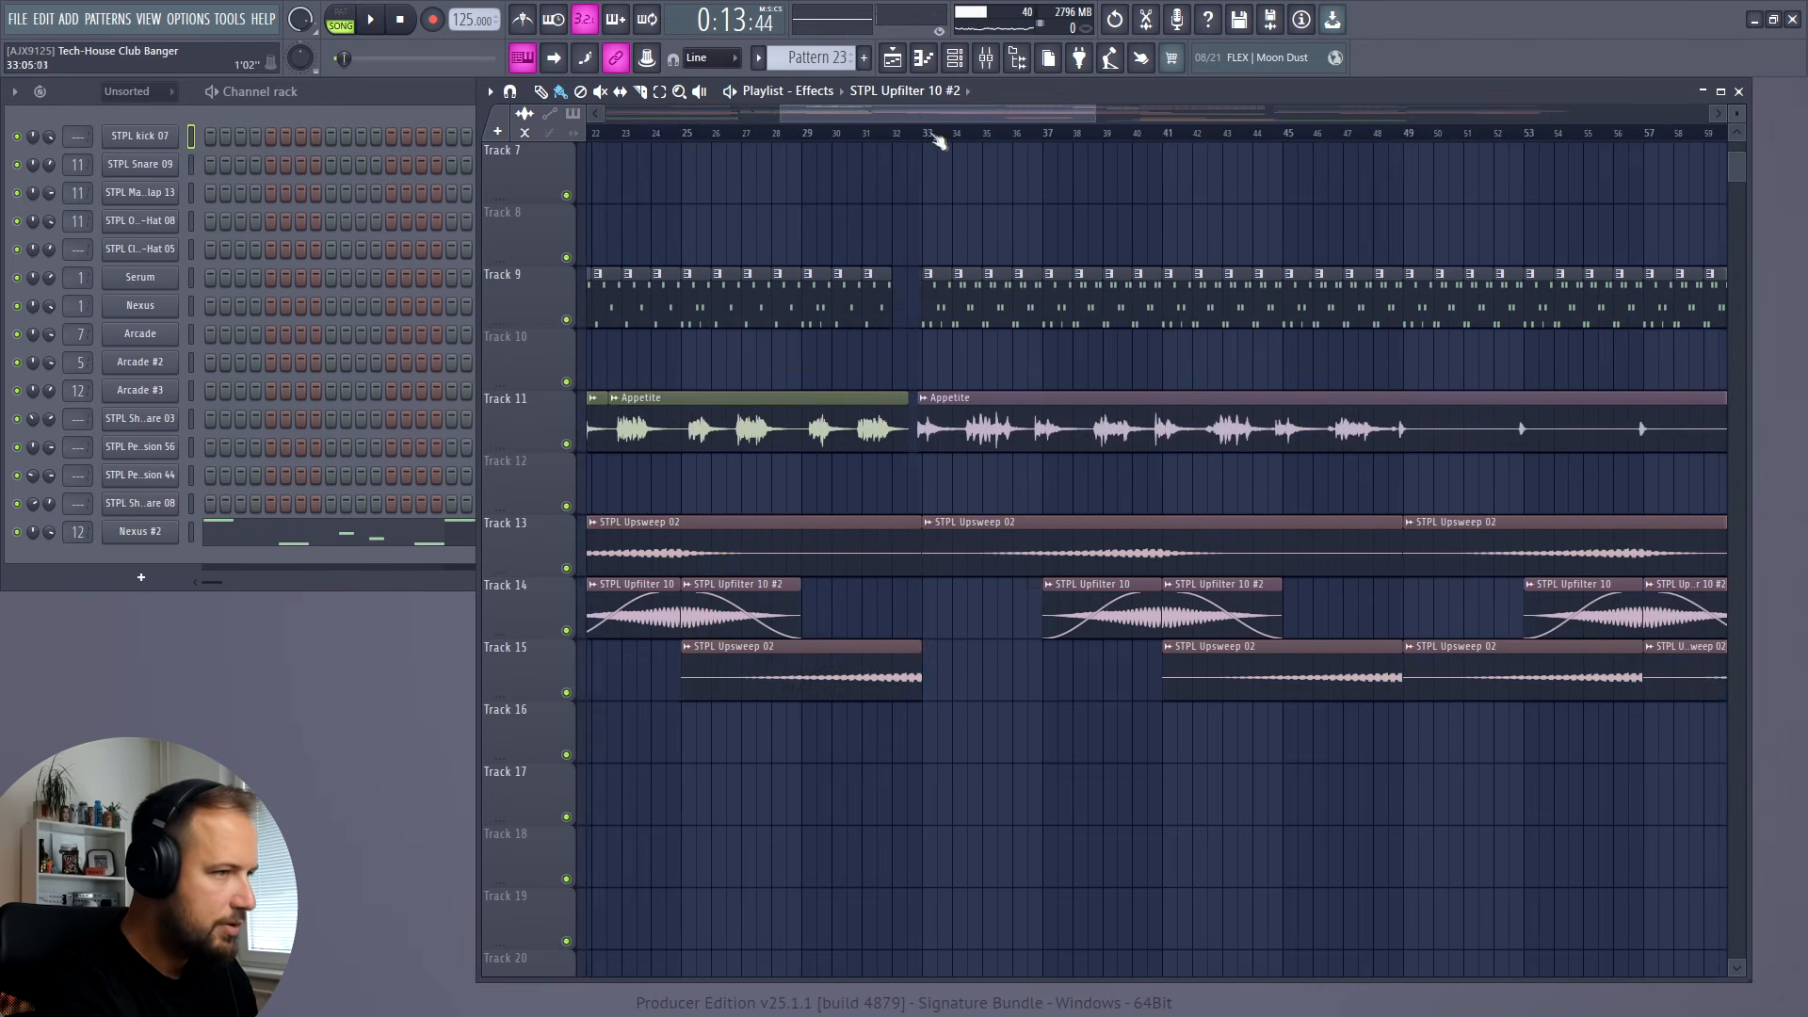
mouse_move(937, 138)
mouse_down()
mouse_move(921, 133)
mouse_move(1164, 133)
mouse_move(937, 133)
mouse_up()
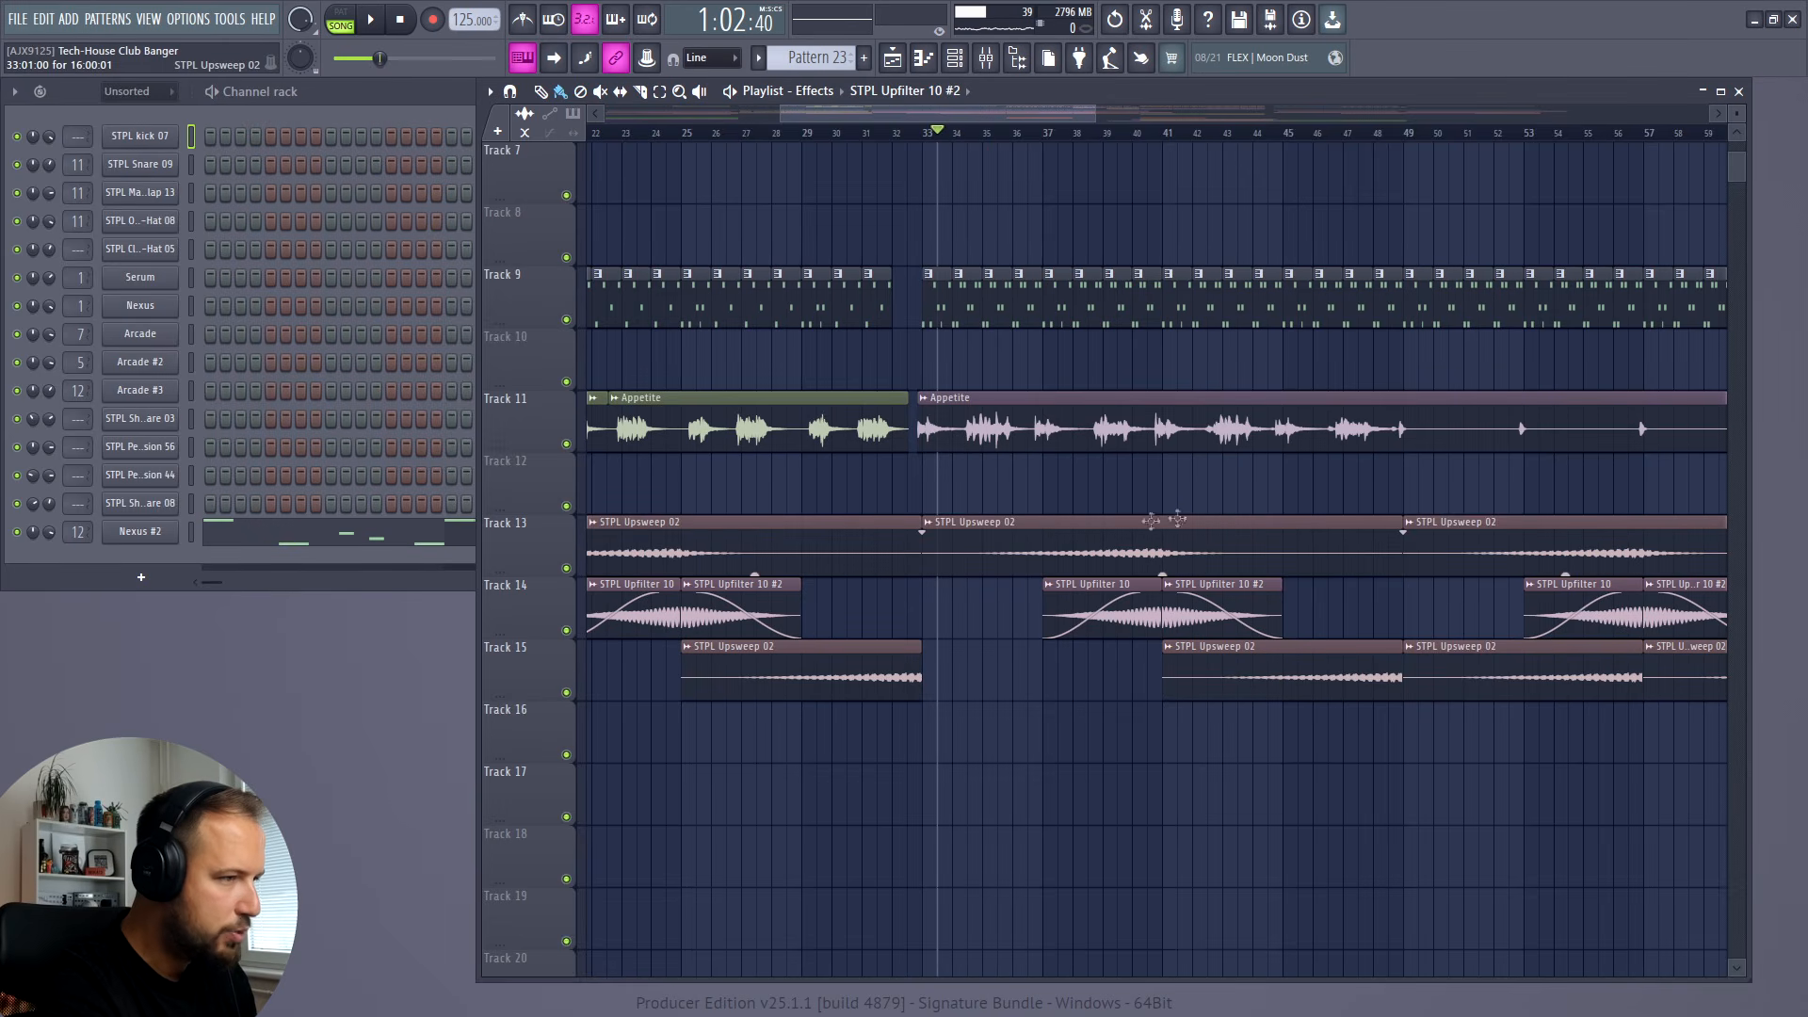
drag(1164, 133, 1388, 133)
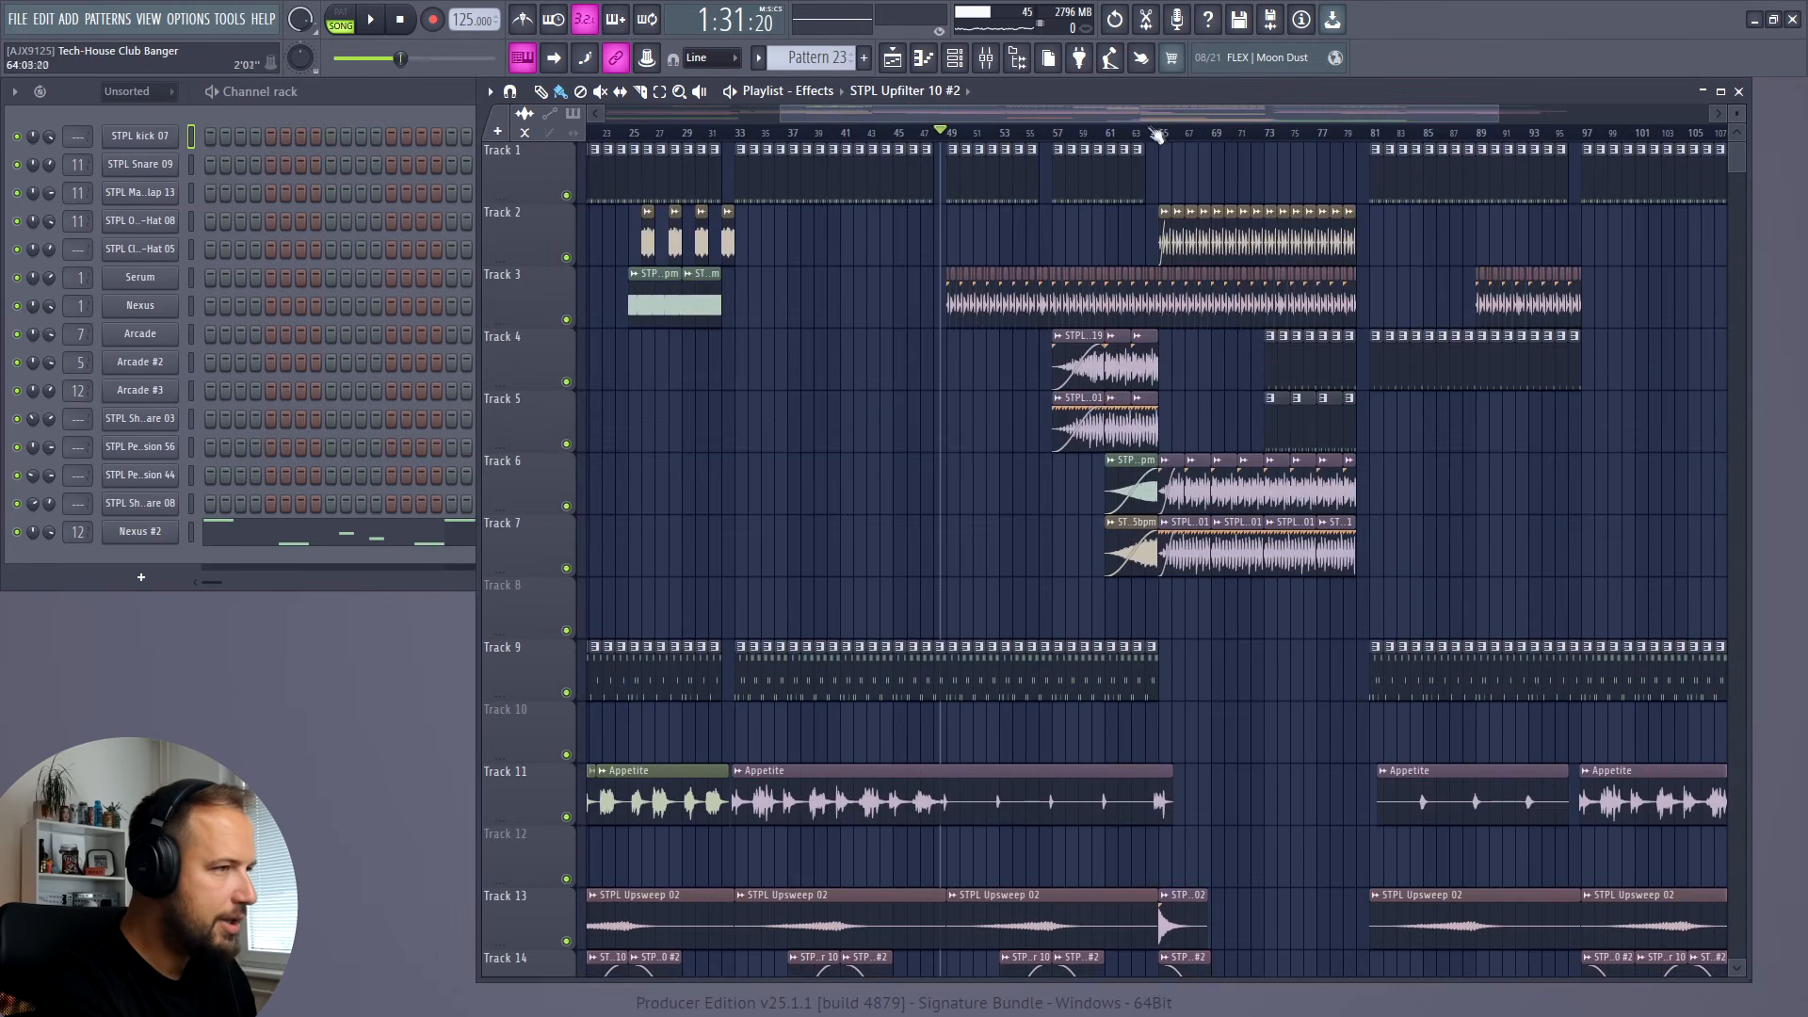
click(1161, 133)
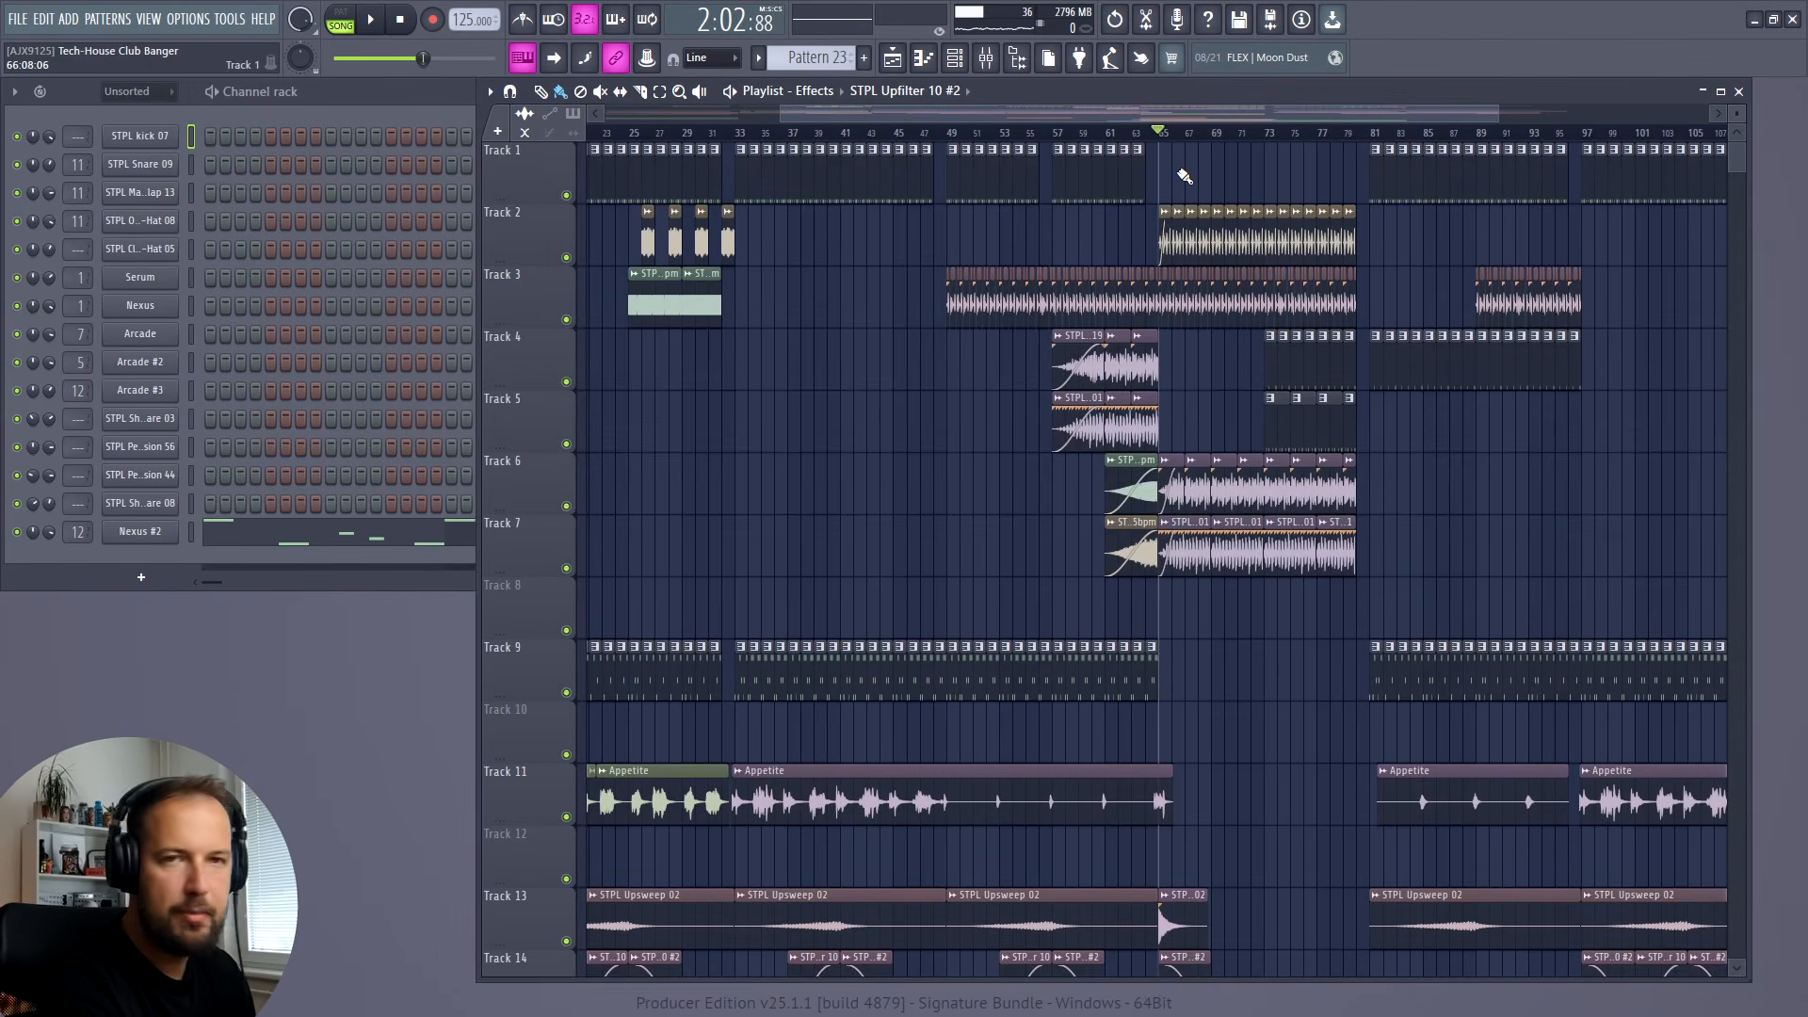
scroll(1213, 690, down, 4)
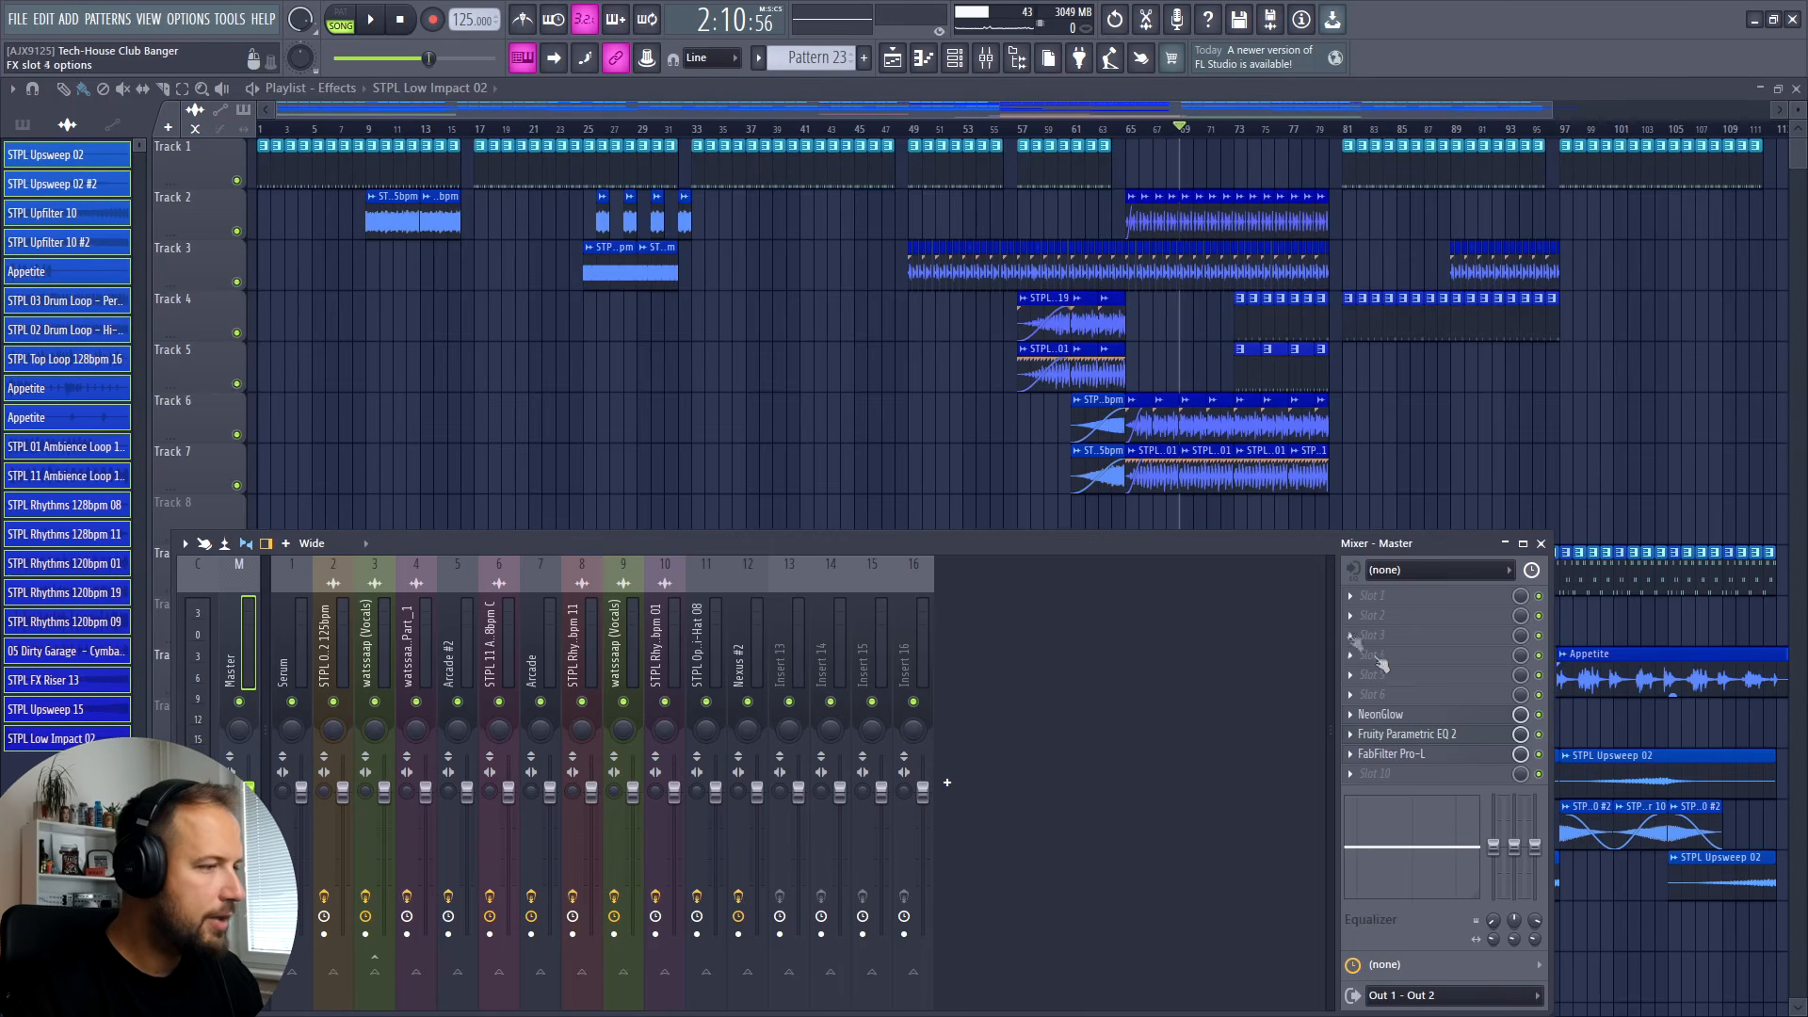
Step: Open the master track's Fruity Parametric EQ 2 and FabFilter Pro-L to examine their settings
click(1413, 735)
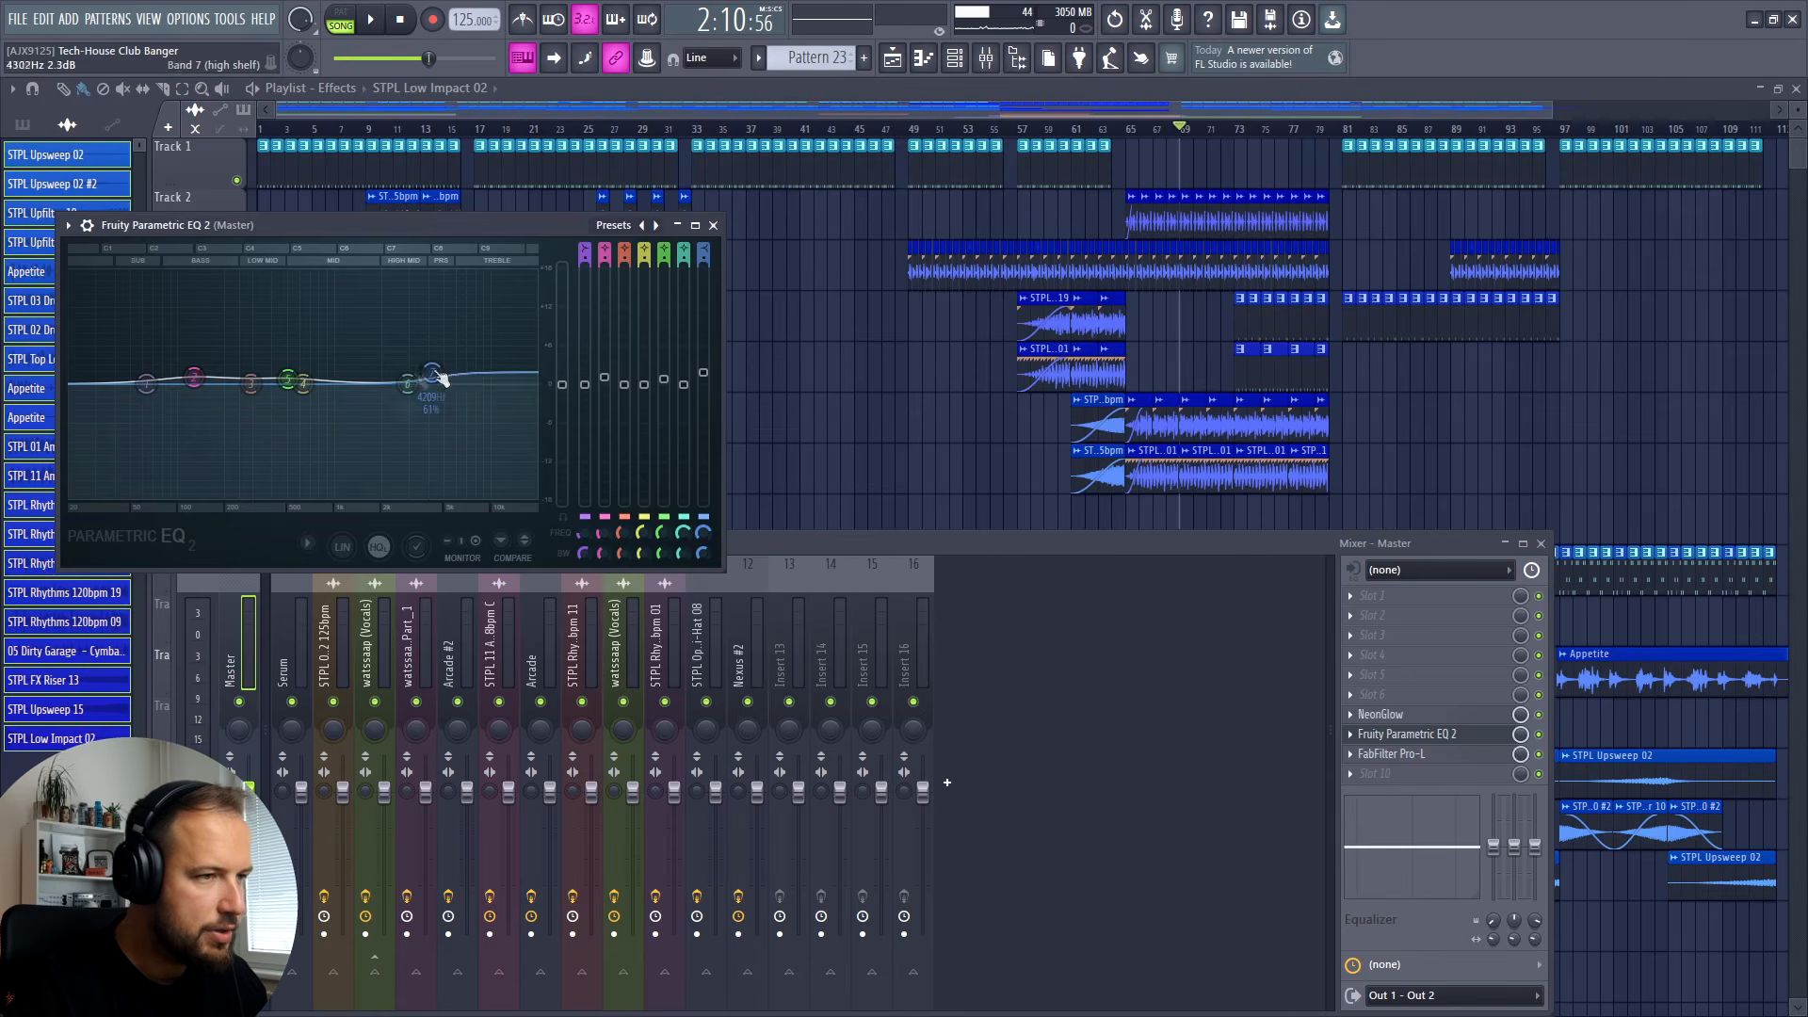
click(1430, 753)
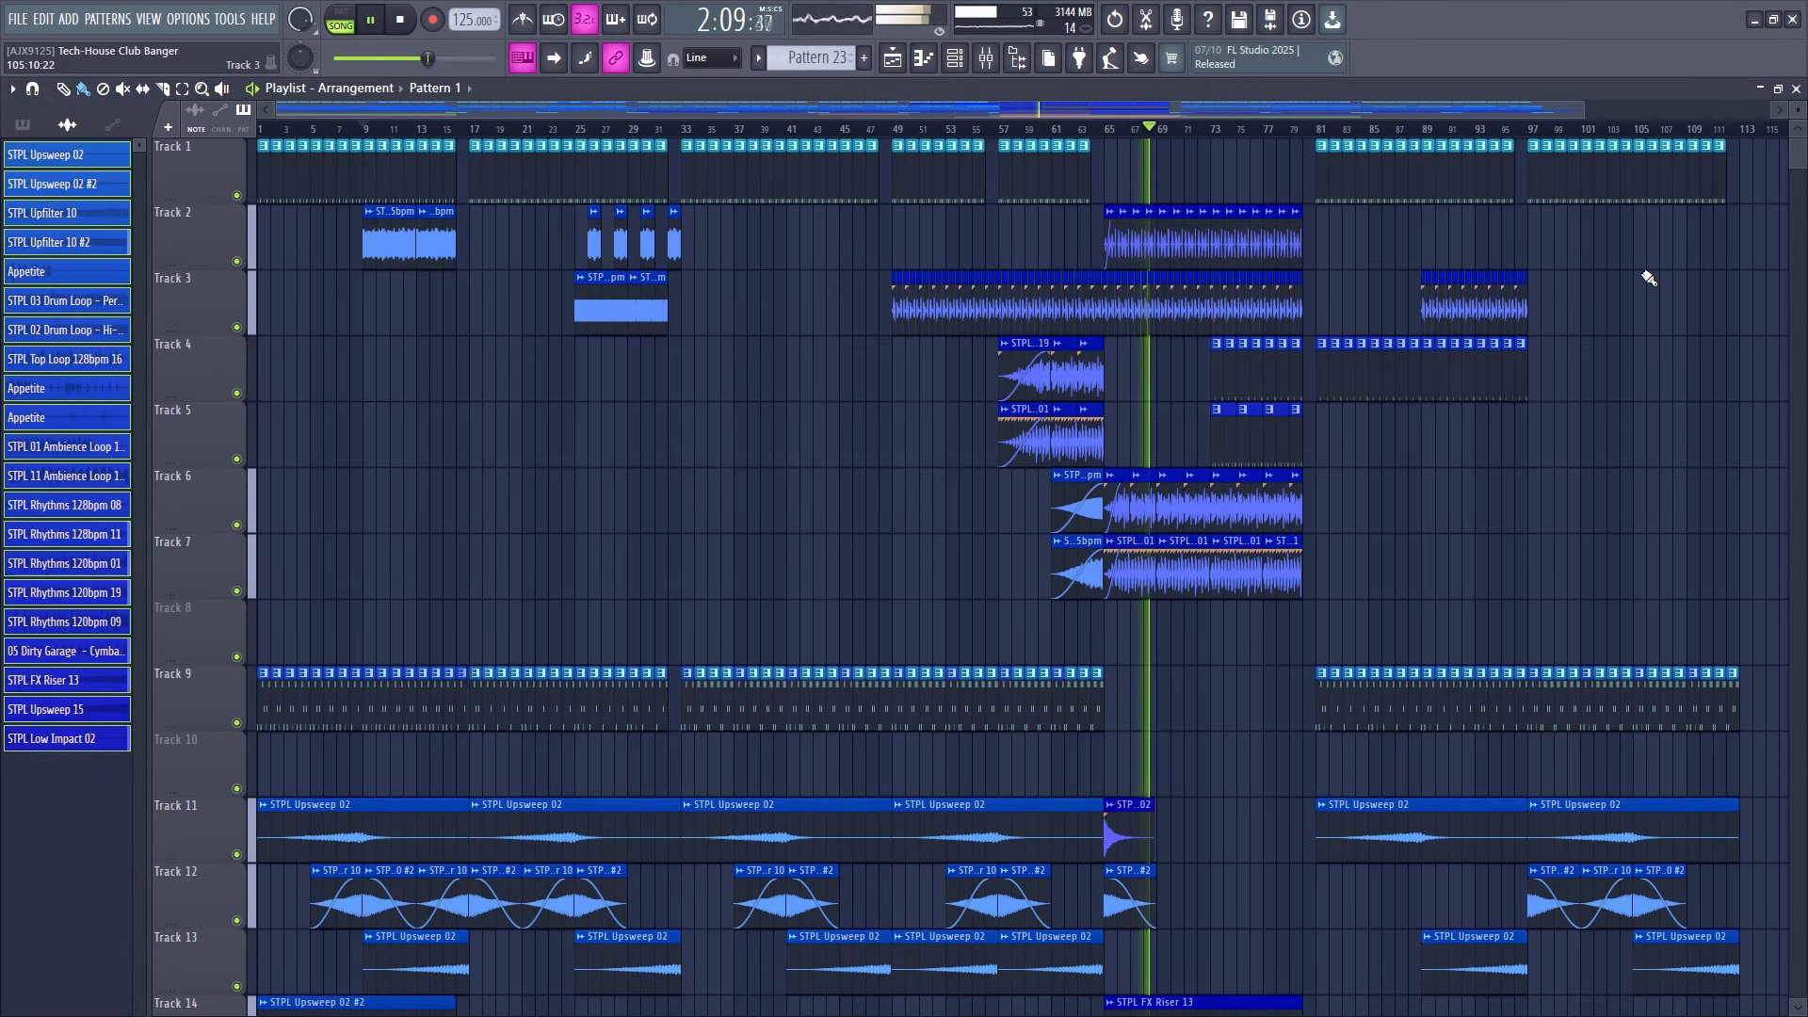
Step: Look over all playlist tracks of the finished arrangement while it plays
scroll(1646, 269, down, 5)
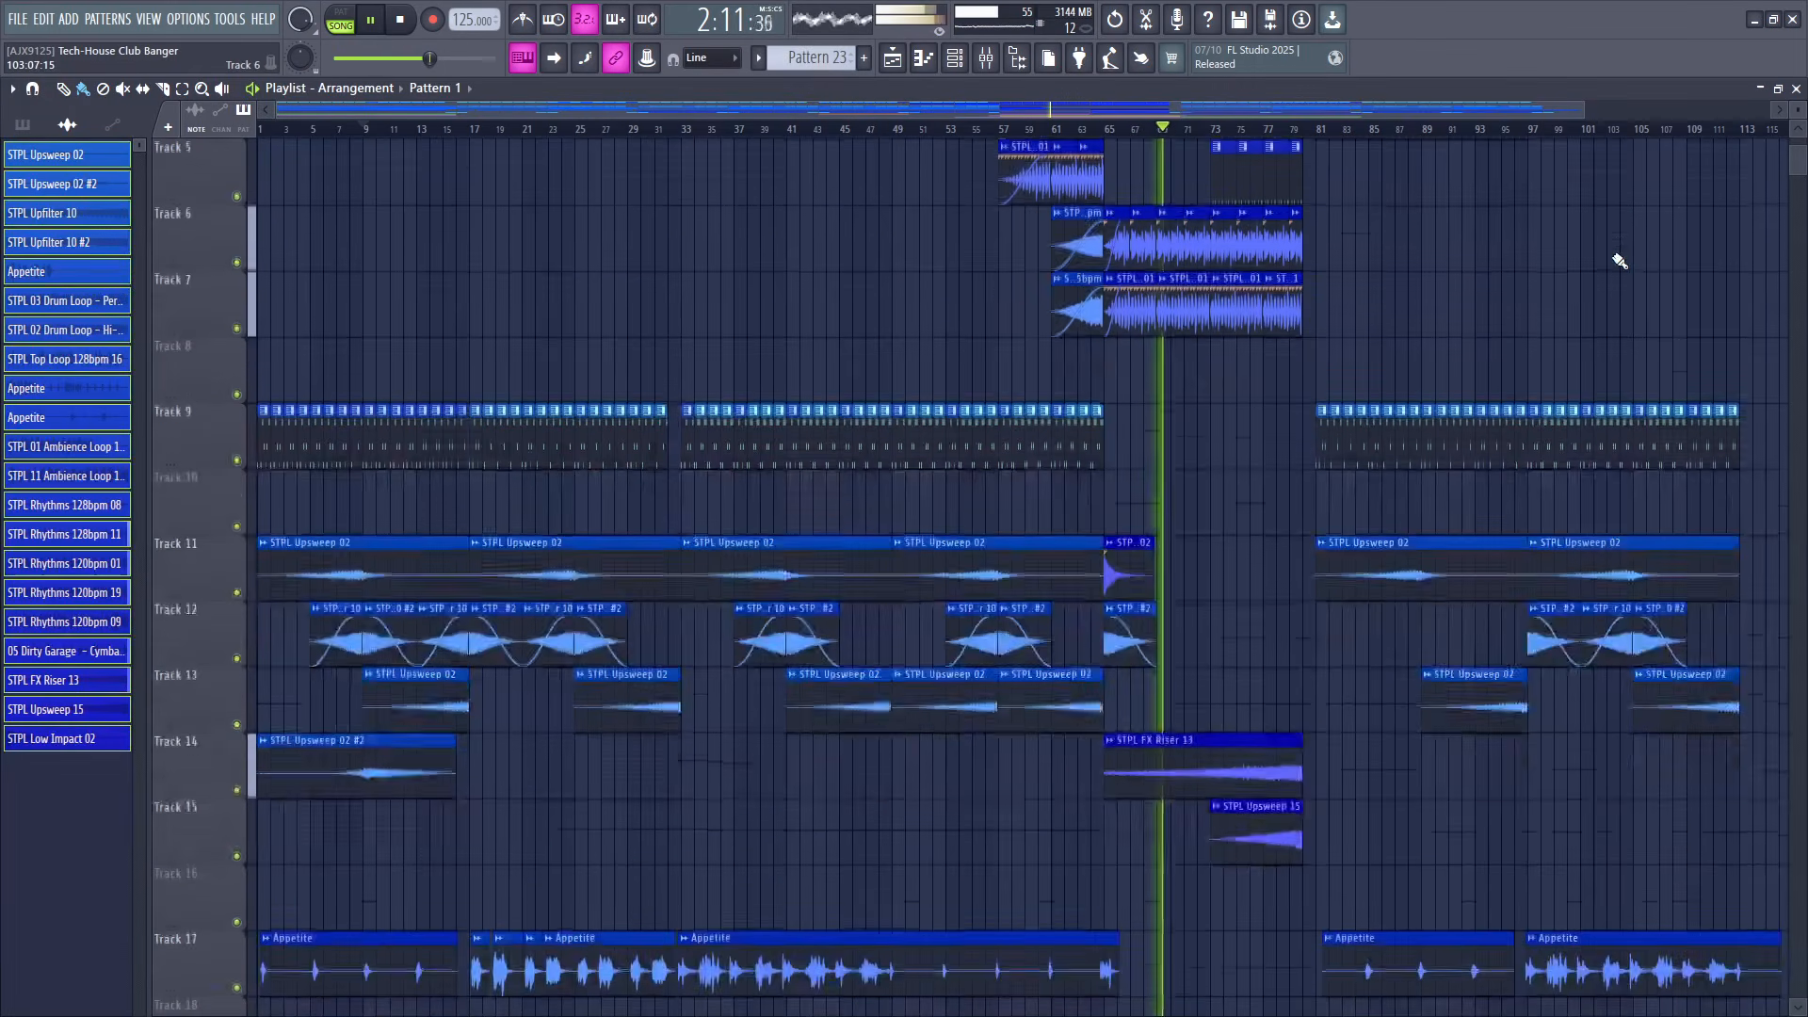
scroll(1620, 261, down, 5)
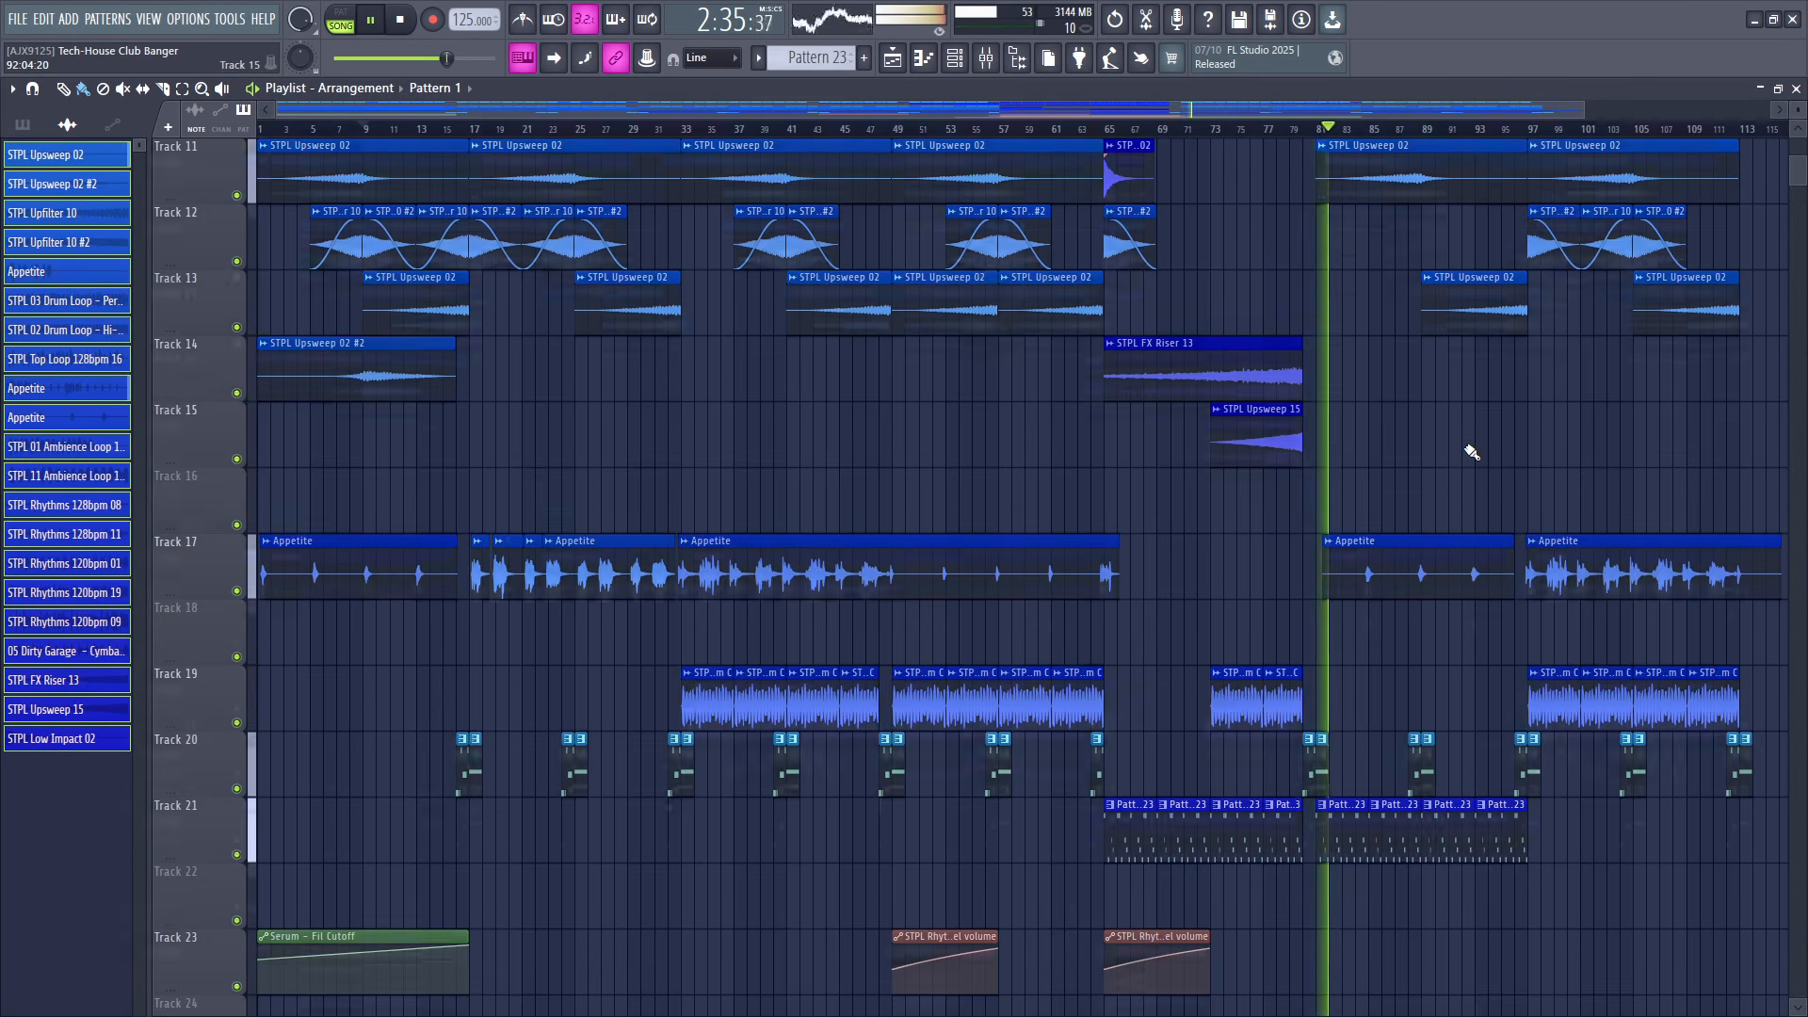
scroll(1473, 452, up, 10)
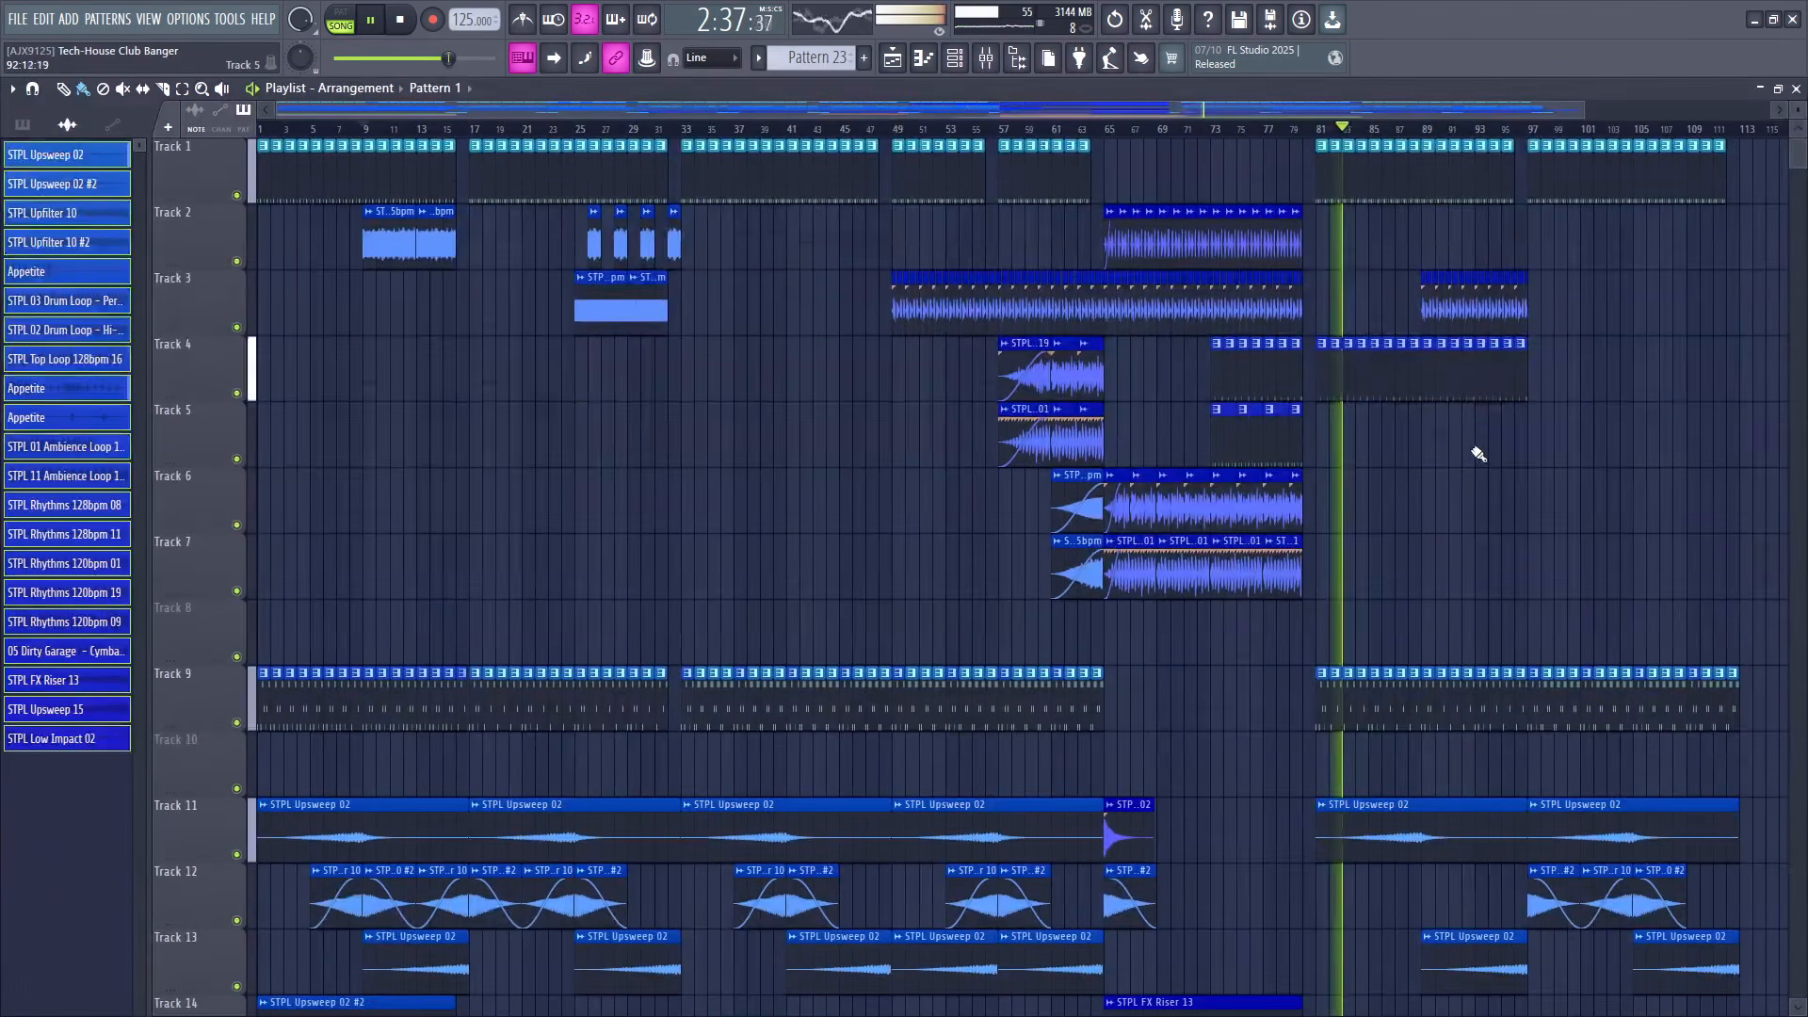